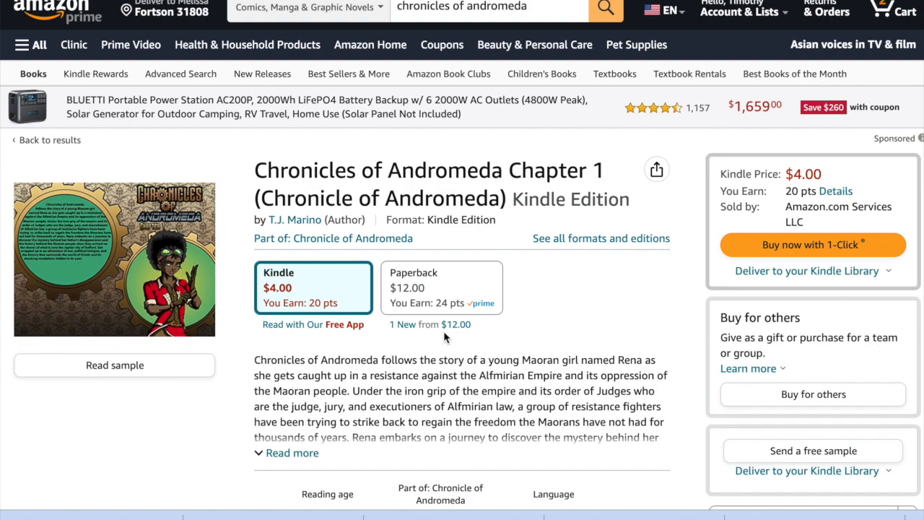
Step: Expand the book's description on its product page and read it in full
{"action": "scroll", "coordinate": [589, 314], "scroll_direction": "down", "scroll_amount": 2}
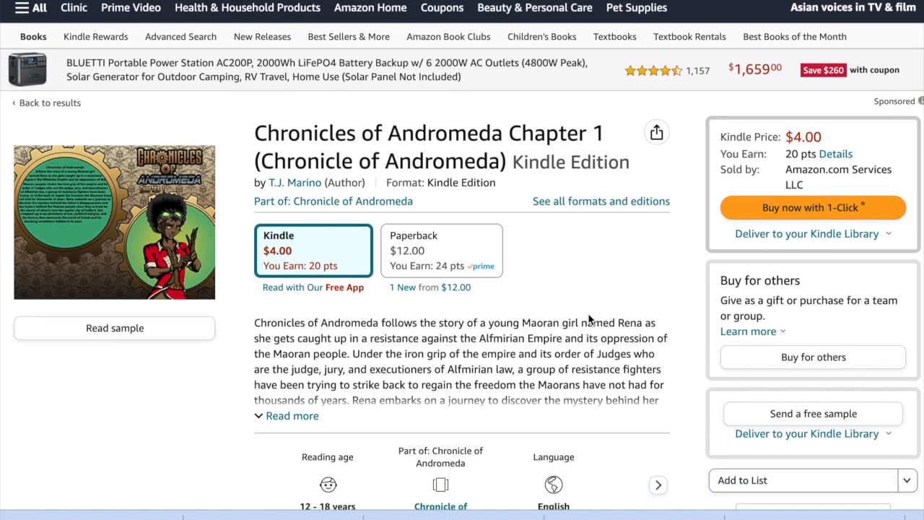
{"action": "left_click", "coordinate": [296, 387]}
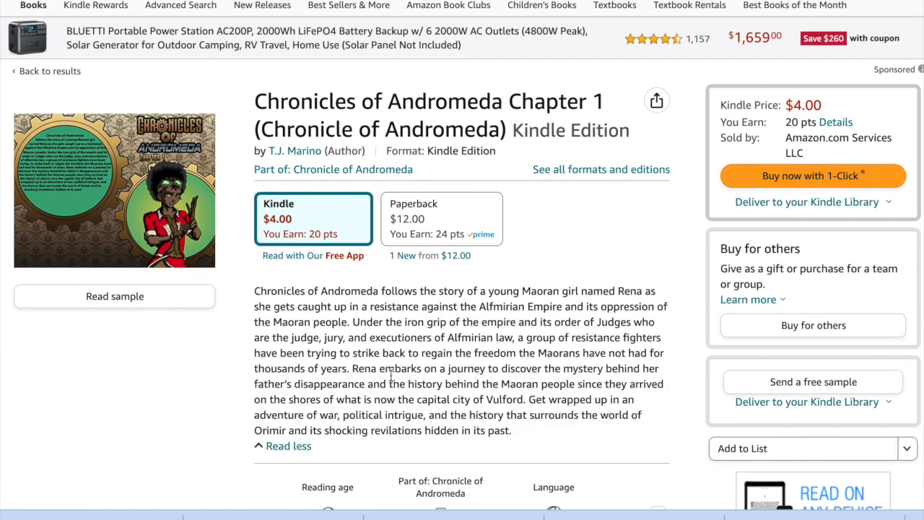
{"action": "scroll", "coordinate": [460, 370], "scroll_direction": "down", "scroll_amount": 2}
{"action": "scroll", "coordinate": [460, 369], "scroll_direction": "up", "scroll_amount": 2}
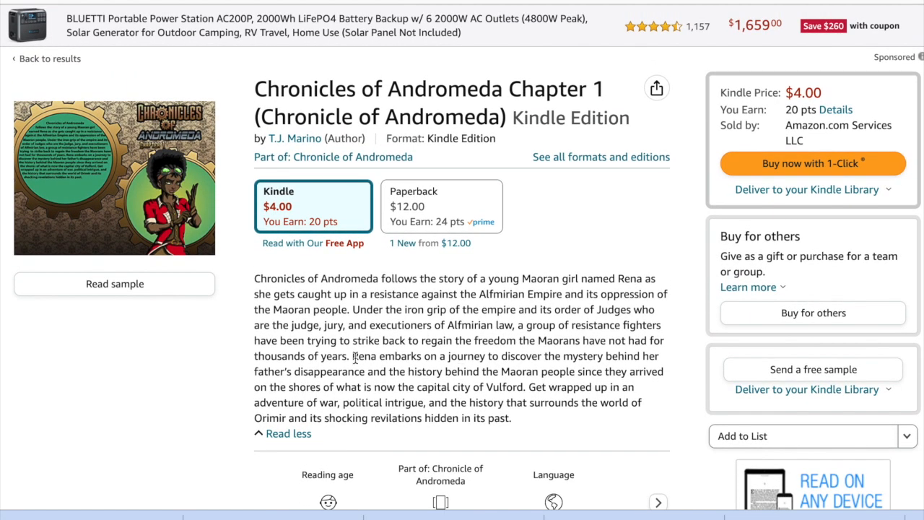
Step: Page through the Kindle sample of Chronicles of Andromeda Chapter 1 to its end and close it
{"action": "left_click", "coordinate": [143, 283]}
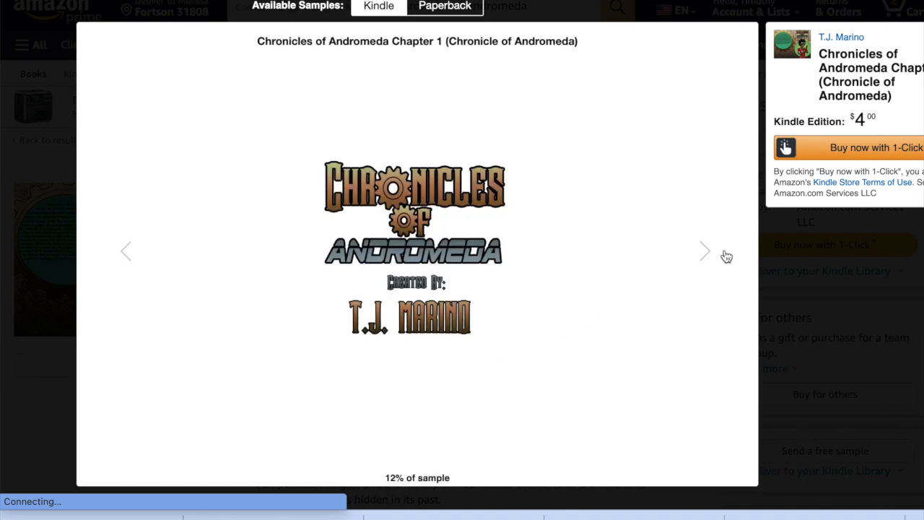
{"action": "left_click", "coordinate": [705, 251]}
{"action": "left_click", "coordinate": [706, 251]}
{"action": "left_click", "coordinate": [706, 251]}
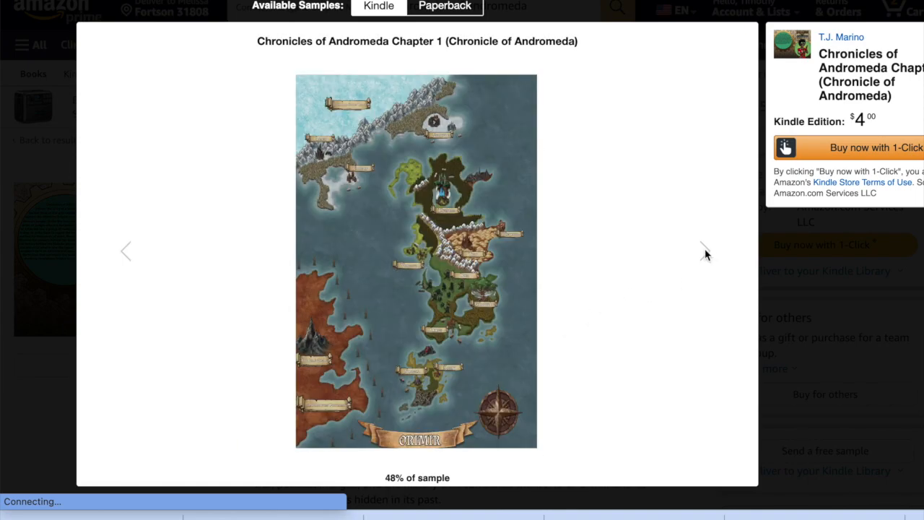
{"action": "left_click", "coordinate": [705, 250]}
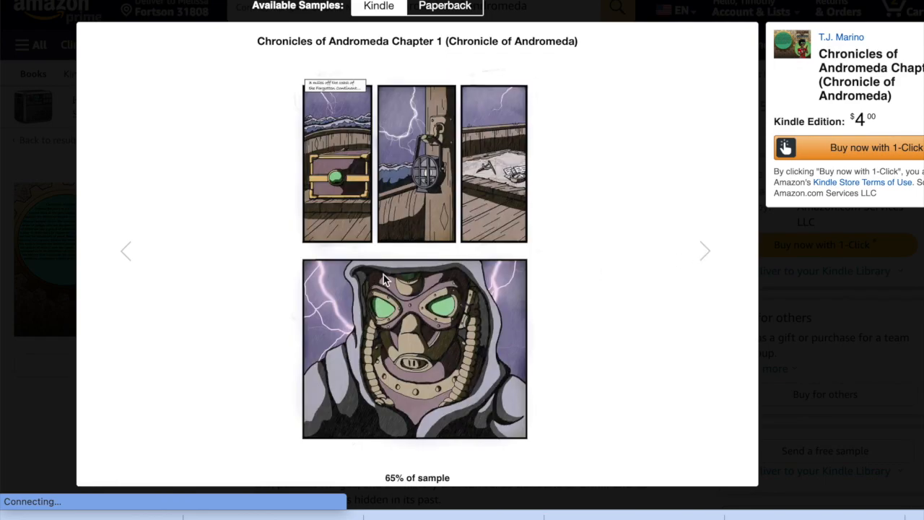
{"action": "left_click", "coordinate": [125, 262]}
{"action": "left_click", "coordinate": [710, 267]}
{"action": "left_click", "coordinate": [711, 267]}
{"action": "left_click", "coordinate": [705, 253]}
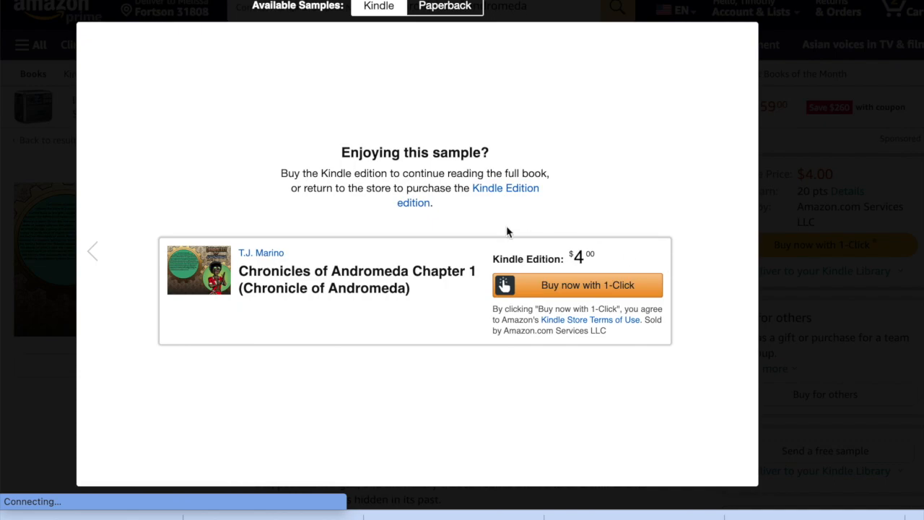
{"action": "left_click", "coordinate": [750, 3]}
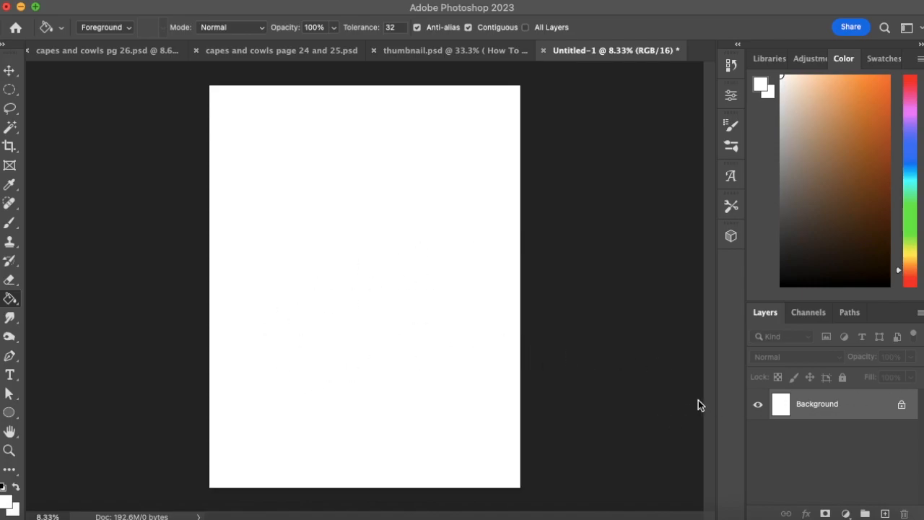
{"action": "left_click", "coordinate": [884, 514]}
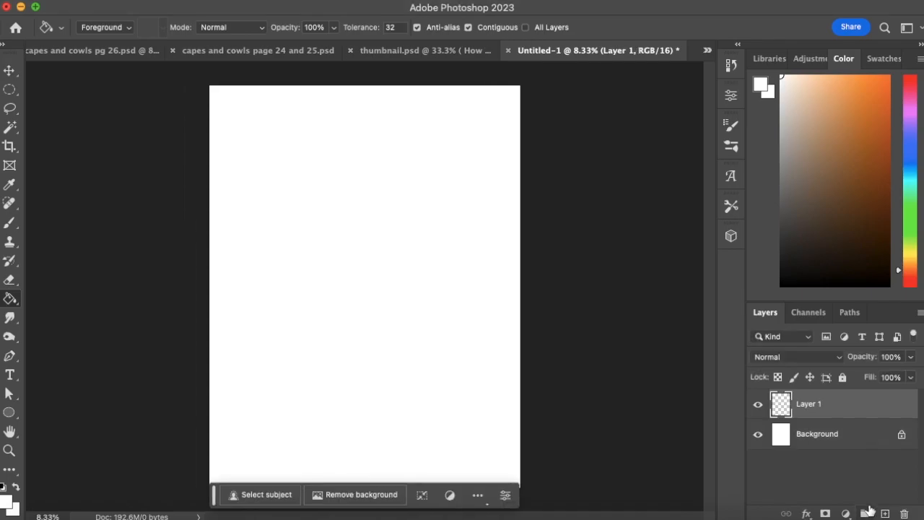
{"action": "left_click", "coordinate": [135, 2]}
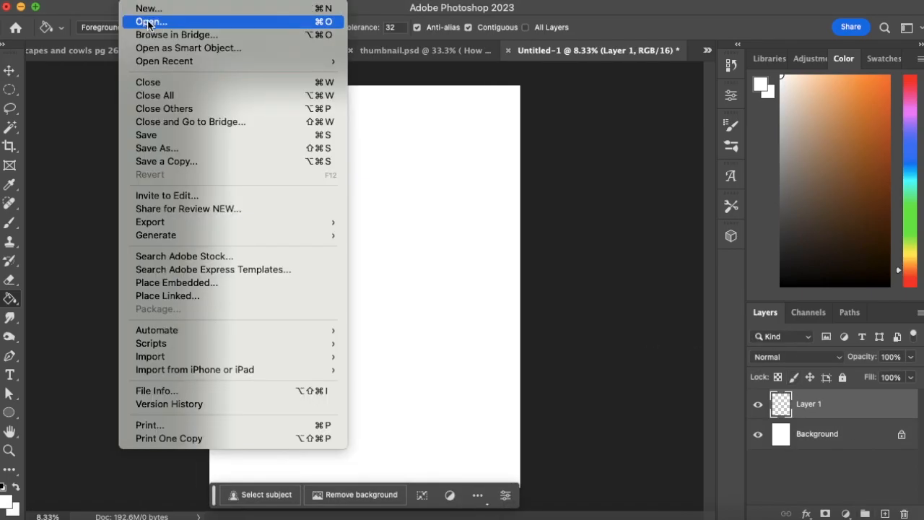
{"action": "left_click", "coordinate": [164, 23]}
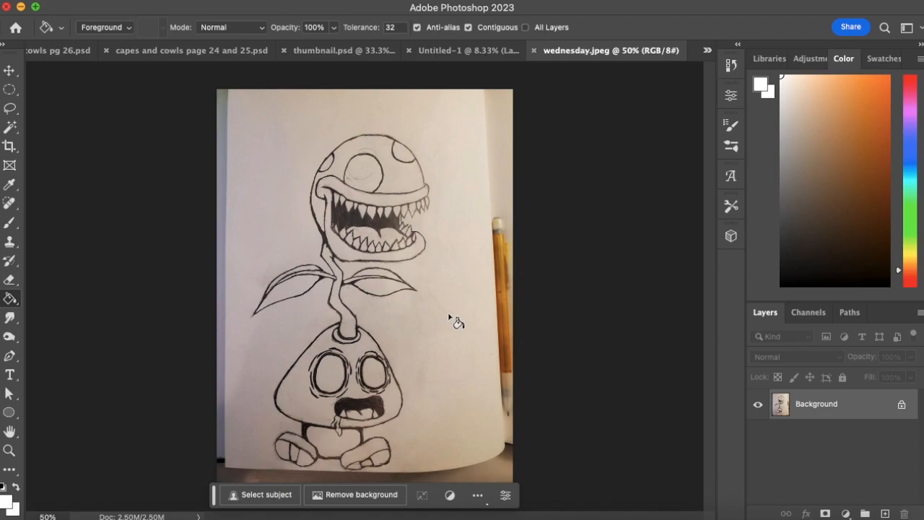
{"action": "left_click", "coordinate": [534, 50]}
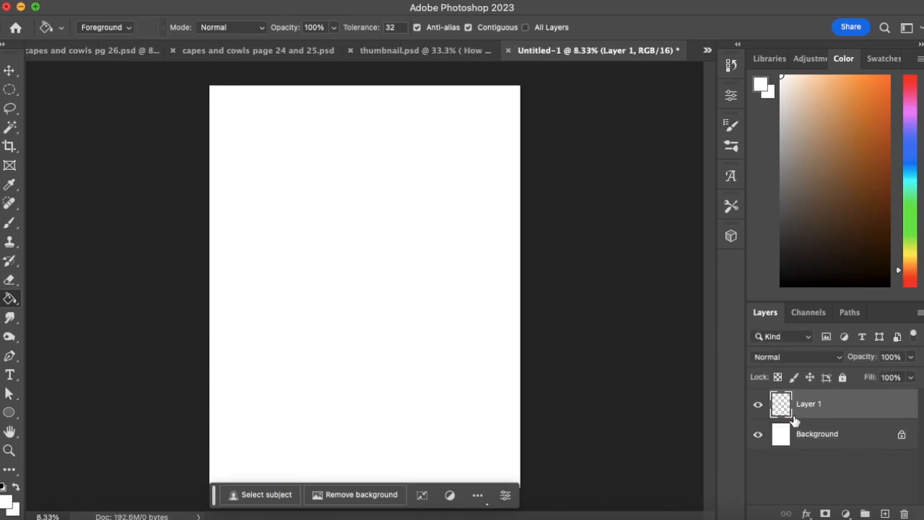
Step: Place the wednesday sketch photo as an embedded image in the Untitled-1 document and commit the placement
{"action": "left_click", "coordinate": [136, 0]}
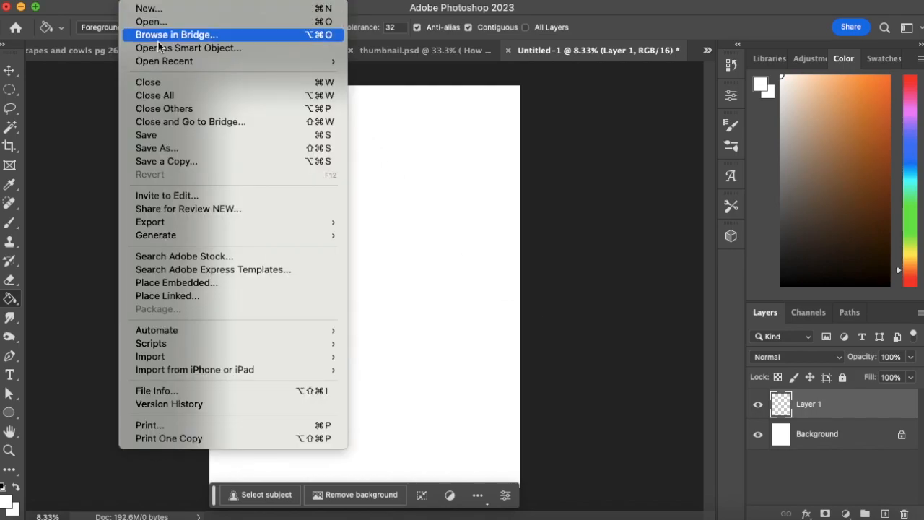
{"action": "left_click", "coordinate": [208, 283]}
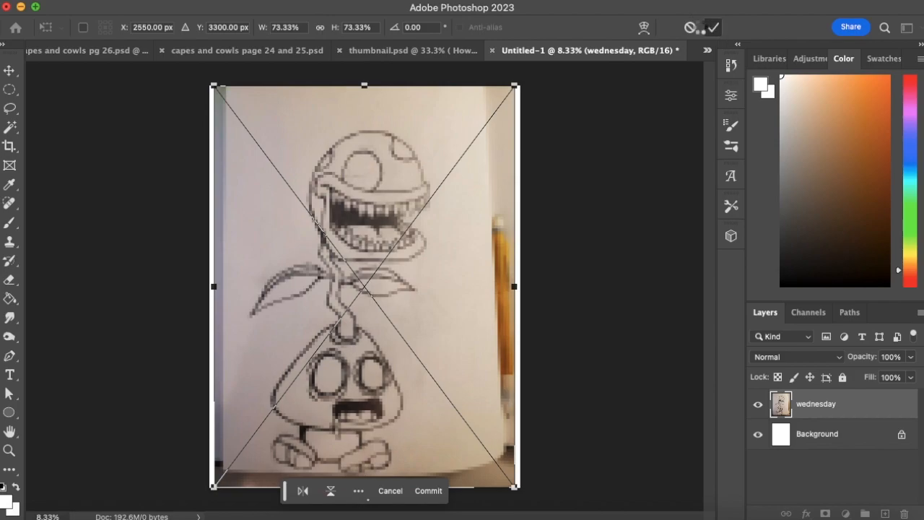
{"action": "left_click", "coordinate": [712, 27]}
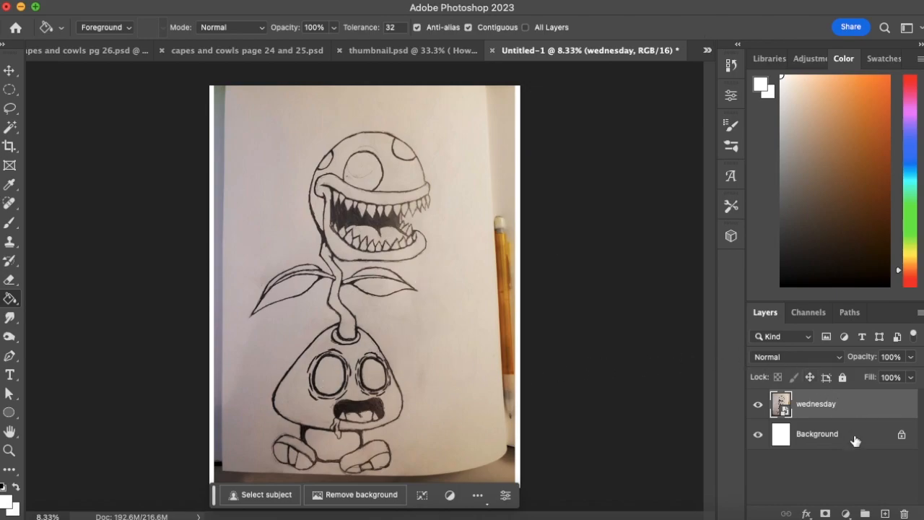
Step: Add a new layer above the placed sketch and name it "lines"
{"action": "left_click", "coordinate": [884, 513]}
{"action": "double_click", "coordinate": [811, 409]}
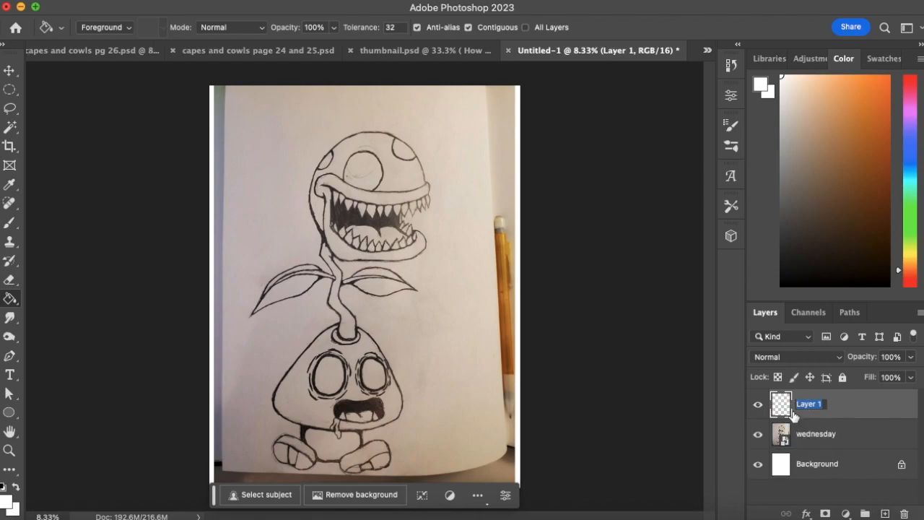
{"action": "type", "text": "lines"}
{"action": "key", "text": "Return"}
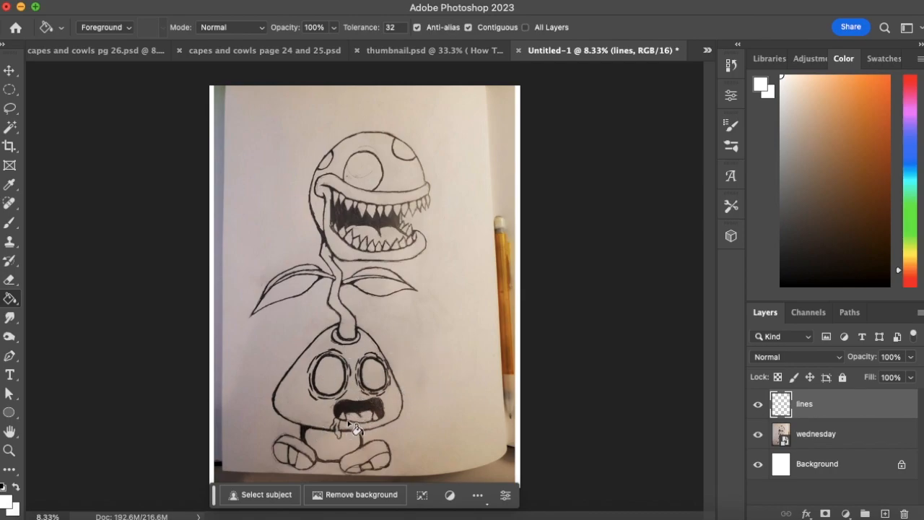
Step: Select the dark line art on the wednesday layer with Color Range, sampling the ink outline at the base of the stem
{"action": "left_click", "coordinate": [815, 437]}
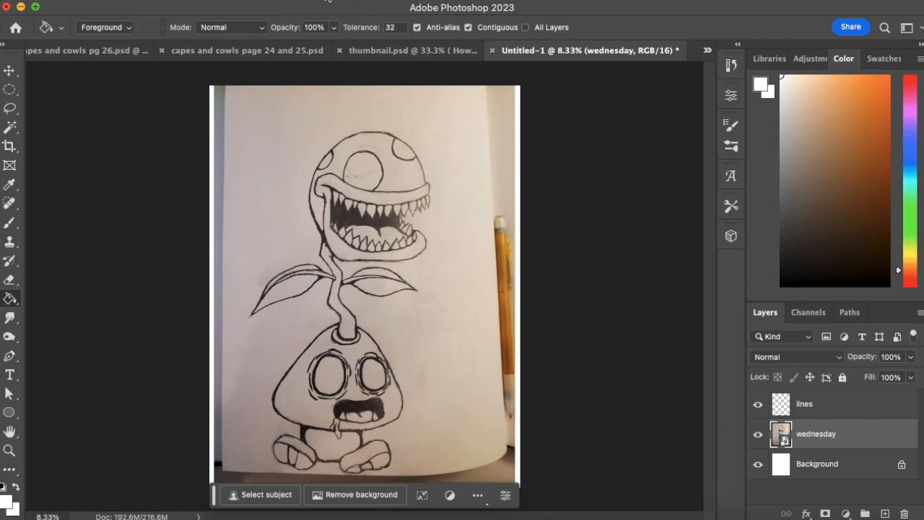
{"action": "left_click", "coordinate": [328, 1]}
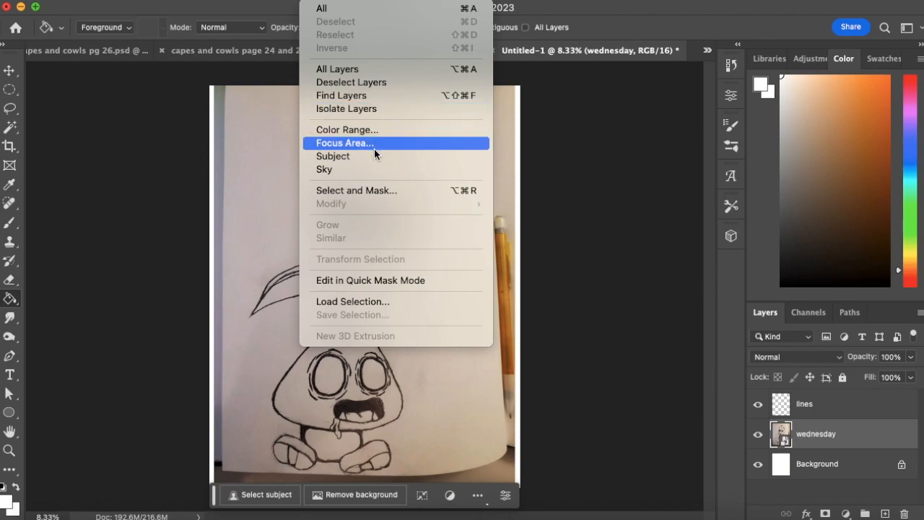
{"action": "left_click", "coordinate": [386, 131]}
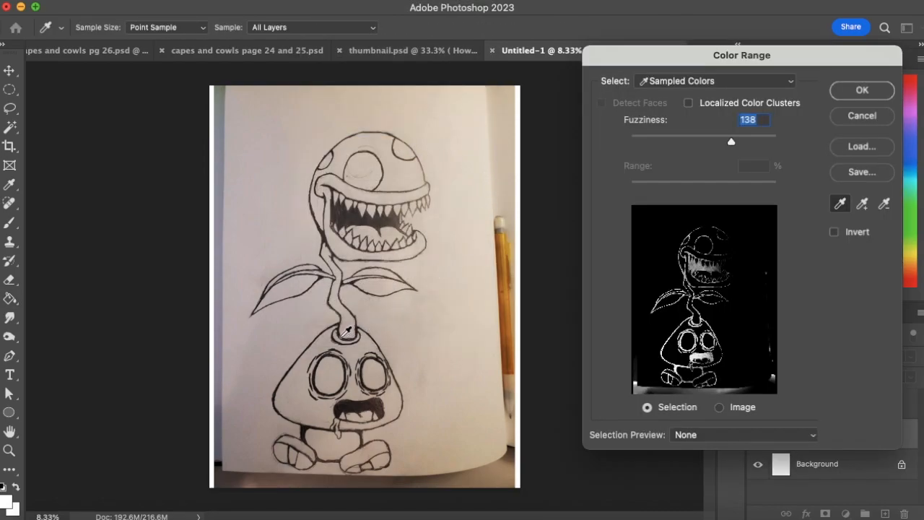
{"action": "left_click", "coordinate": [346, 338]}
{"action": "left_click", "coordinate": [343, 341]}
{"action": "left_click", "coordinate": [343, 341]}
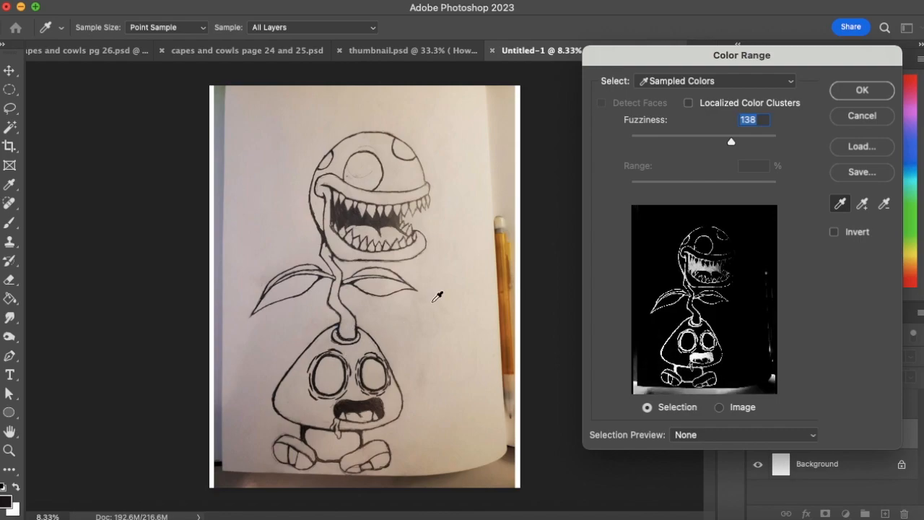
{"action": "left_click", "coordinate": [861, 93]}
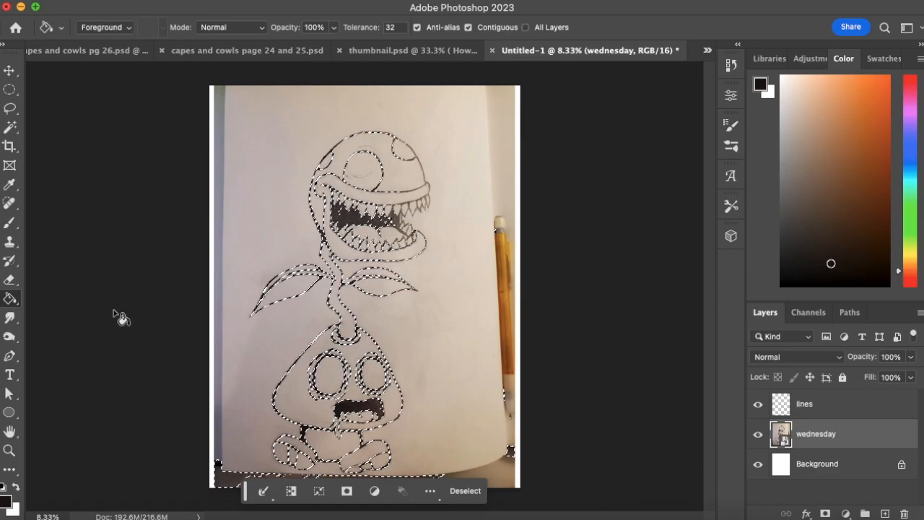
Step: Paint the selected line art black on the lines layer with the Brush tool at size 600, and remove the selection
{"action": "key", "text": "z"}
{"action": "left_click_drag", "start_coordinate": [424, 187], "coordinate": [514, 200]}
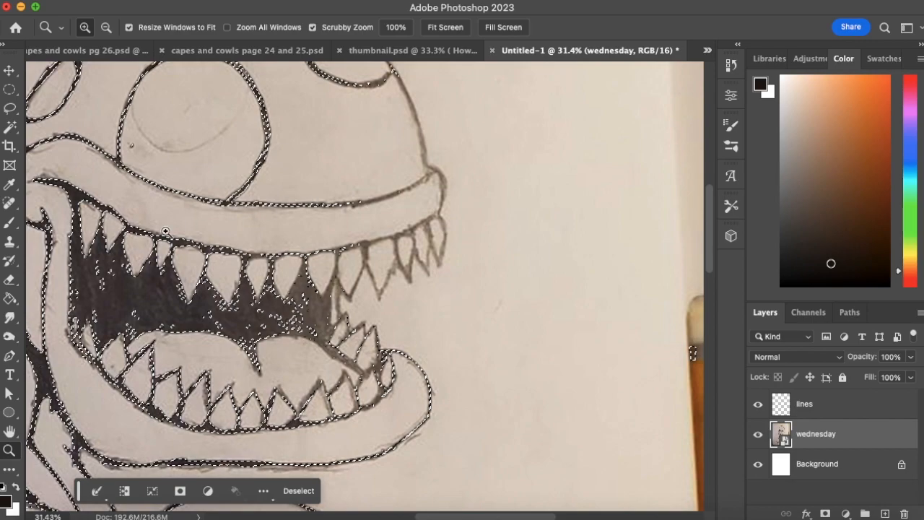
{"action": "left_click", "coordinate": [10, 127]}
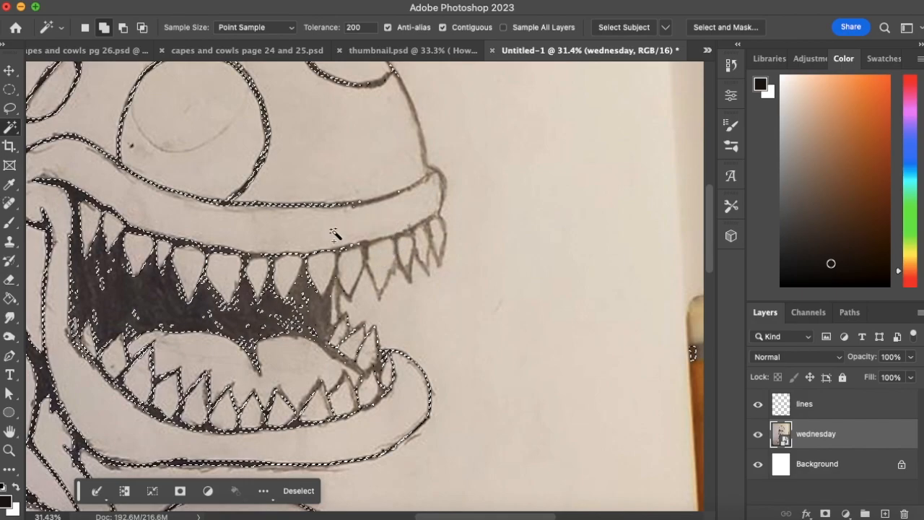
{"action": "left_click", "coordinate": [9, 451]}
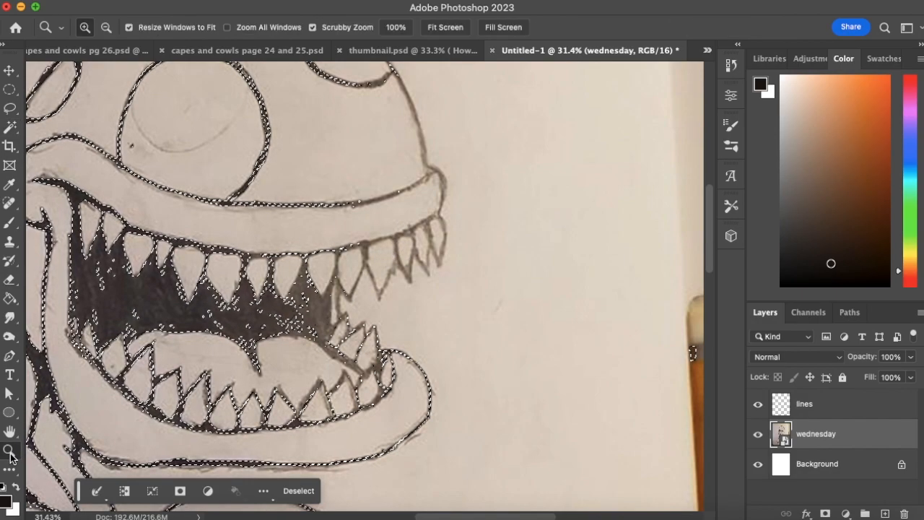
{"action": "left_click_drag", "start_coordinate": [343, 371], "coordinate": [275, 370]}
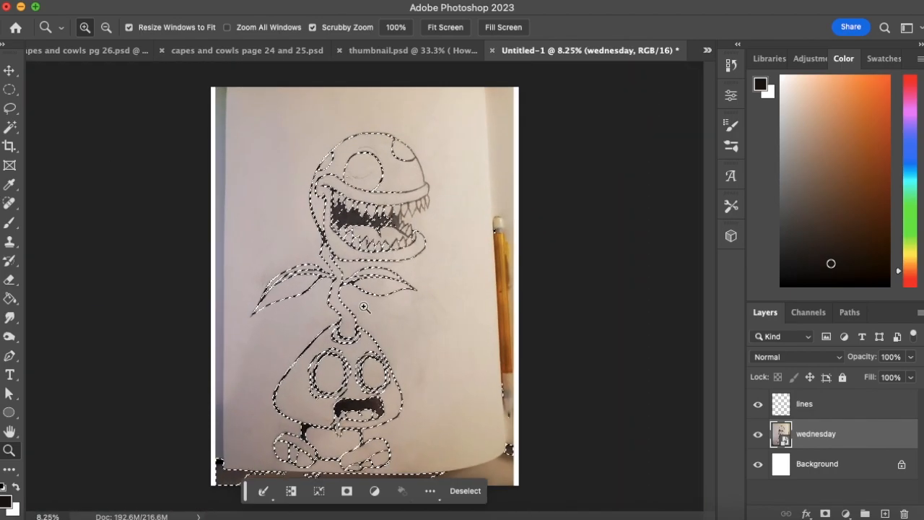
{"action": "left_click", "coordinate": [807, 406]}
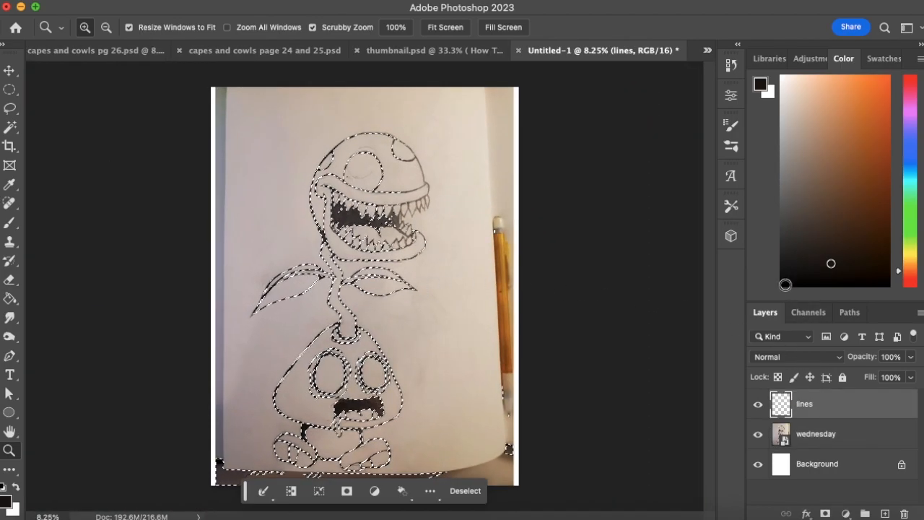
{"action": "left_click", "coordinate": [20, 223]}
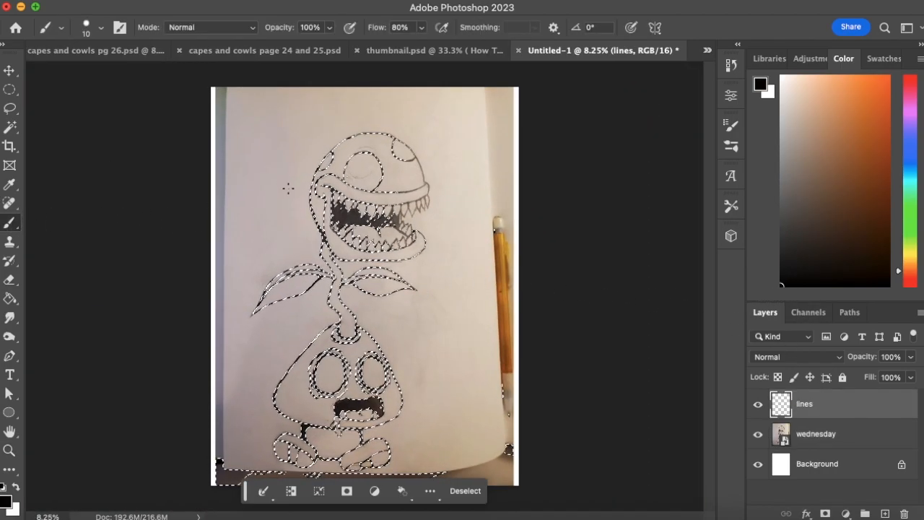
{"action": "key", "text": "bracketright"}
{"action": "key", "text": "bracketright"}
{"action": "key", "text": "bracketright"}
{"action": "key", "text": "bracketright"}
{"action": "key", "text": "bracketright"}
{"action": "key", "text": "bracketright"}
{"action": "key", "text": "bracketright"}
{"action": "key", "text": "bracketright"}
{"action": "key", "text": "bracketright"}
{"action": "key", "text": "bracketright"}
{"action": "key", "text": "bracketright"}
{"action": "key", "text": "bracketright"}
{"action": "key", "text": "bracketright"}
{"action": "key", "text": "bracketright"}
{"action": "key", "text": "bracketright"}
{"action": "key", "text": "bracketright"}
{"action": "key", "text": "bracketright"}
{"action": "key", "text": "bracketright"}
{"action": "key", "text": "bracketright"}
{"action": "key", "text": "bracketright"}
{"action": "key", "text": "bracketright"}
{"action": "key", "text": "bracketright"}
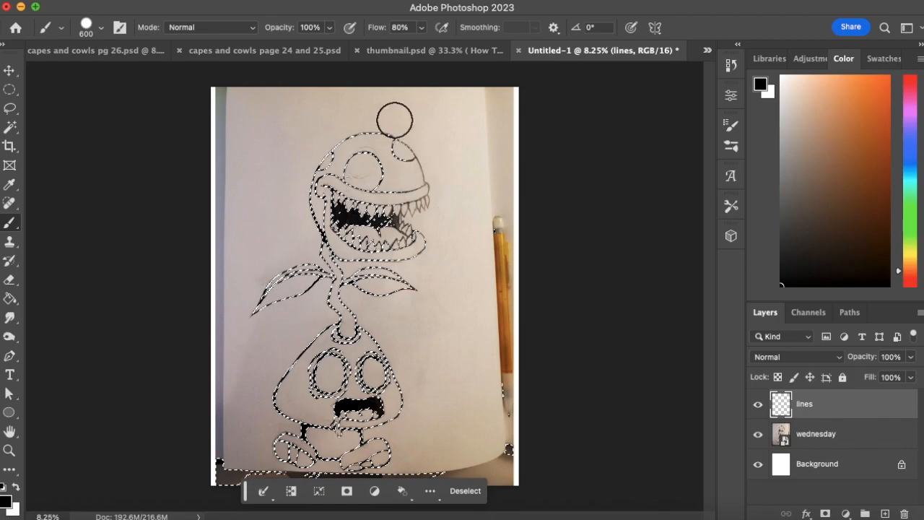
{"action": "key", "text": "ctrl+d"}
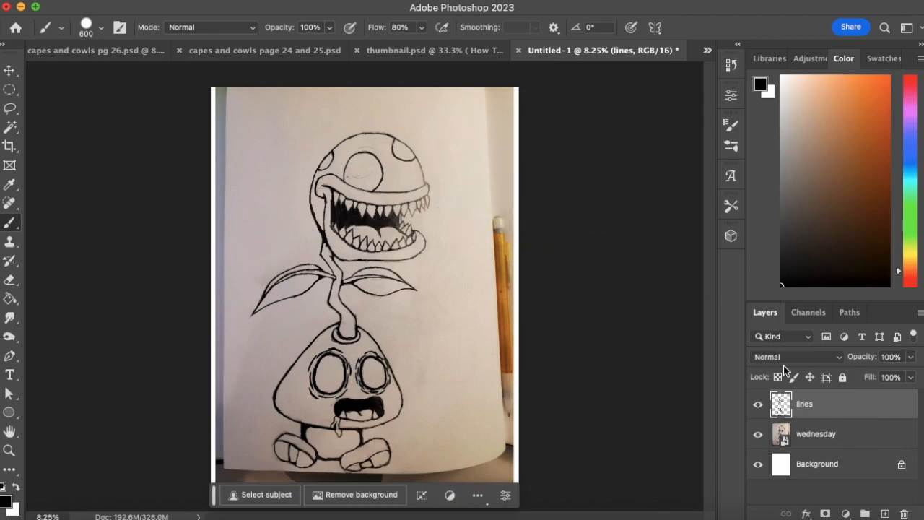
Step: Hide the wednesday layer to check the extracted line art, and clear everything painted on the lines layer
{"action": "left_click", "coordinate": [758, 434]}
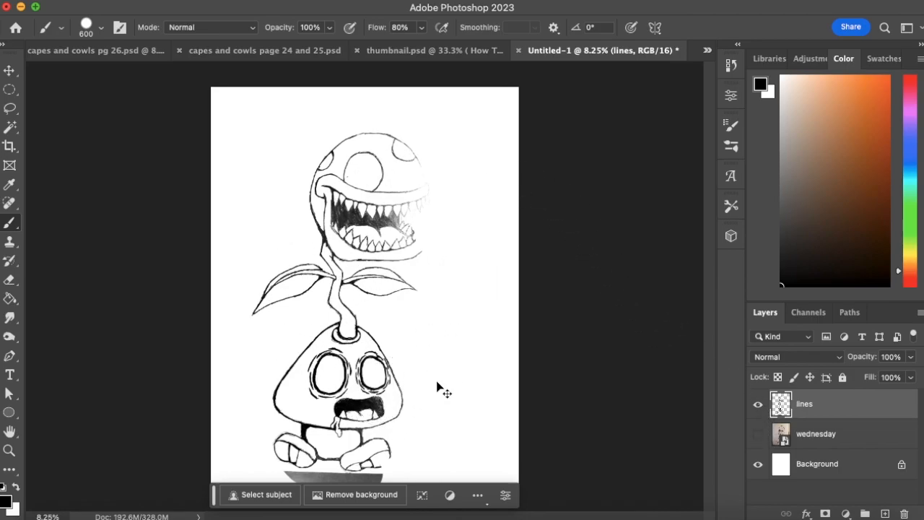
{"action": "key", "text": "ctrl+z"}
{"action": "key", "text": "ctrl+d"}
{"action": "key", "text": "ctrl+a"}
{"action": "key", "text": "Delete"}
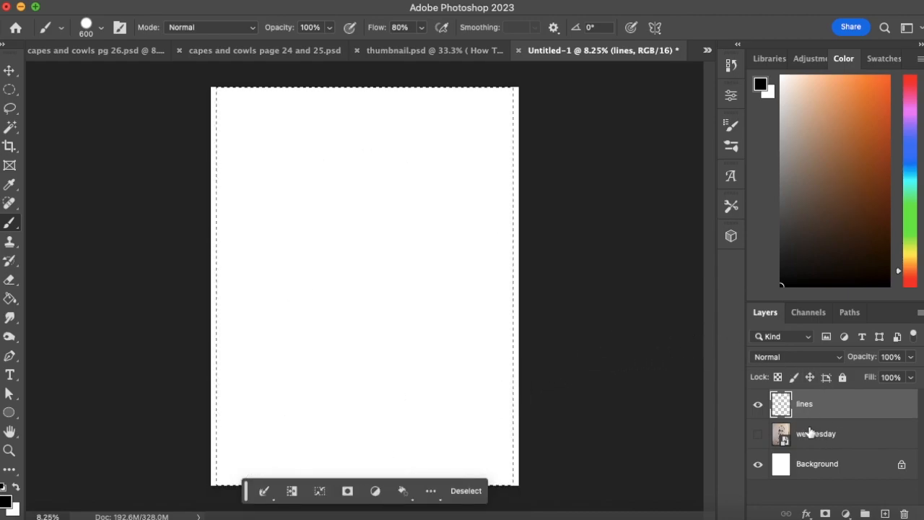
{"action": "key", "text": "ctrl+d"}
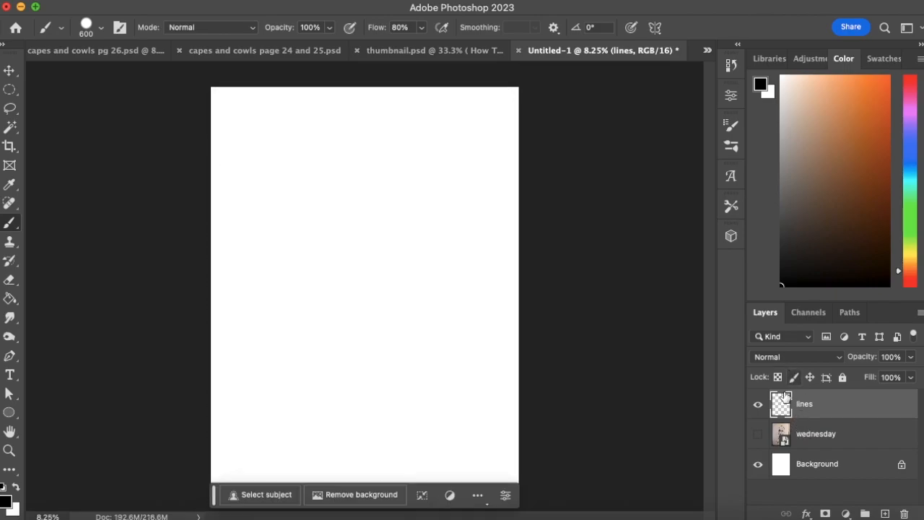
Step: Show the wednesday layer again and lower its opacity to about 49%
{"action": "left_click", "coordinate": [758, 434]}
{"action": "left_click", "coordinate": [800, 433]}
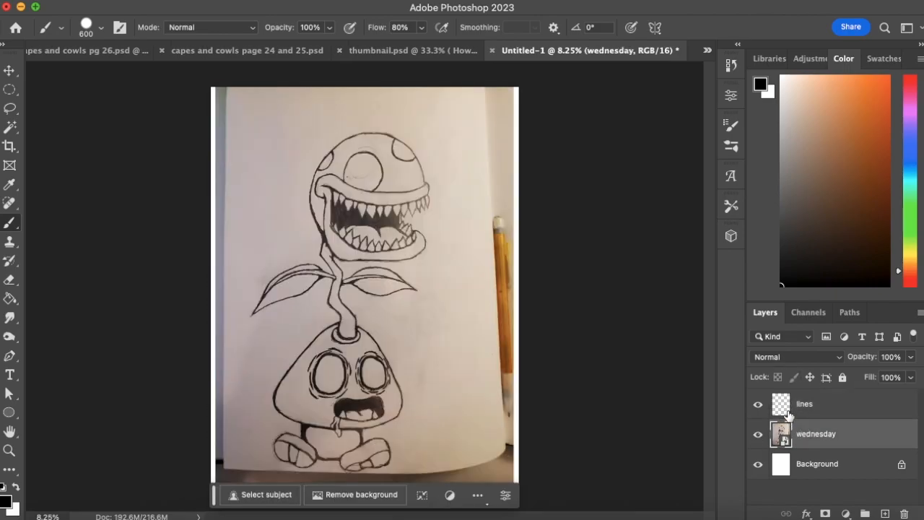
{"action": "left_click", "coordinate": [911, 357]}
{"action": "left_click_drag", "start_coordinate": [911, 374], "coordinate": [869, 375]}
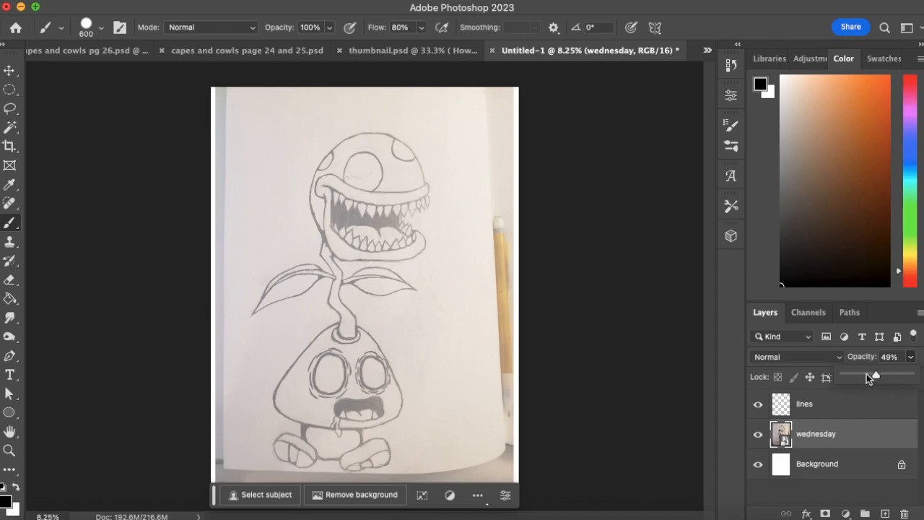
Step: Activate the lines layer and reduce the Brush tool to size 25 for tracing around the stem and leaves
{"action": "left_click", "coordinate": [800, 404]}
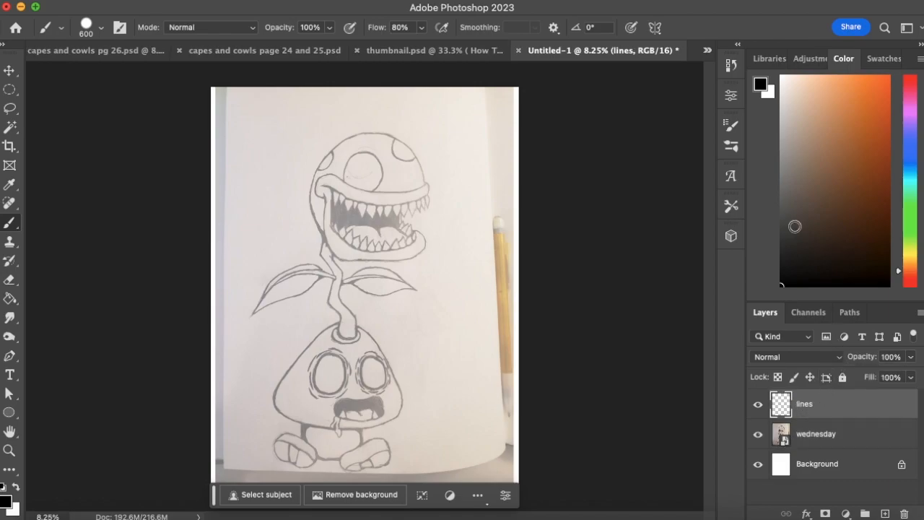
{"action": "left_click", "coordinate": [9, 449]}
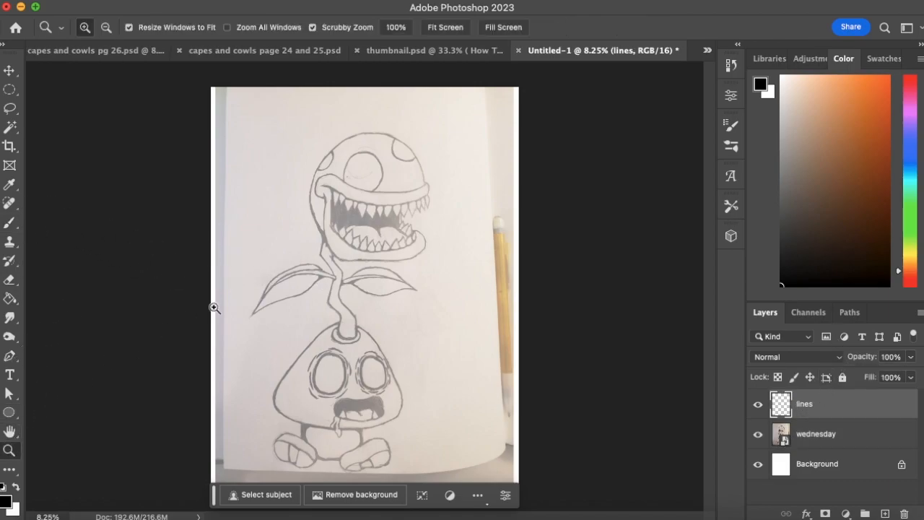
{"action": "left_click_drag", "start_coordinate": [332, 288], "coordinate": [381, 293]}
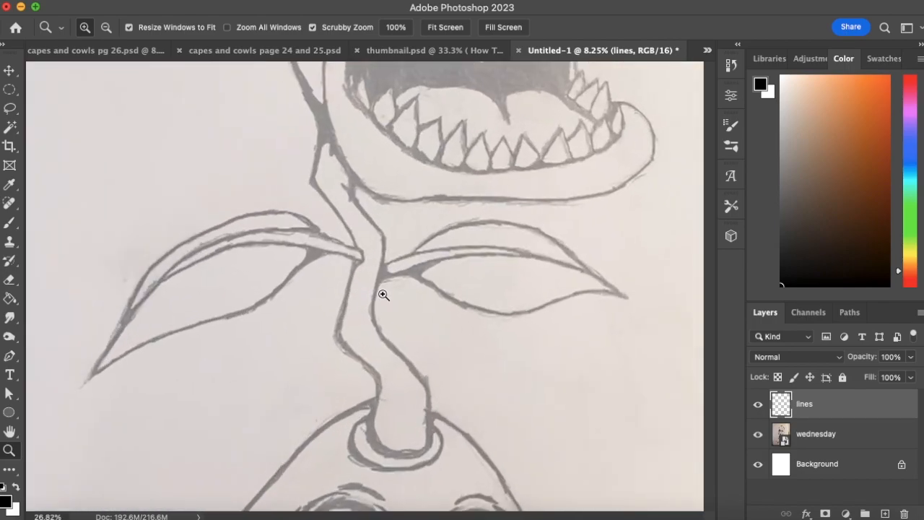
{"action": "left_click", "coordinate": [15, 225]}
{"action": "key", "text": "bracketleft"}
{"action": "key", "text": "bracketleft"}
{"action": "key", "text": "bracketleft"}
{"action": "key", "text": "bracketleft"}
{"action": "key", "text": "bracketleft"}
{"action": "key", "text": "bracketleft"}
{"action": "key", "text": "bracketleft"}
{"action": "key", "text": "bracketleft"}
{"action": "key", "text": "bracketleft"}
{"action": "key", "text": "bracketleft"}
{"action": "key", "text": "bracketleft"}
{"action": "key", "text": "bracketleft"}
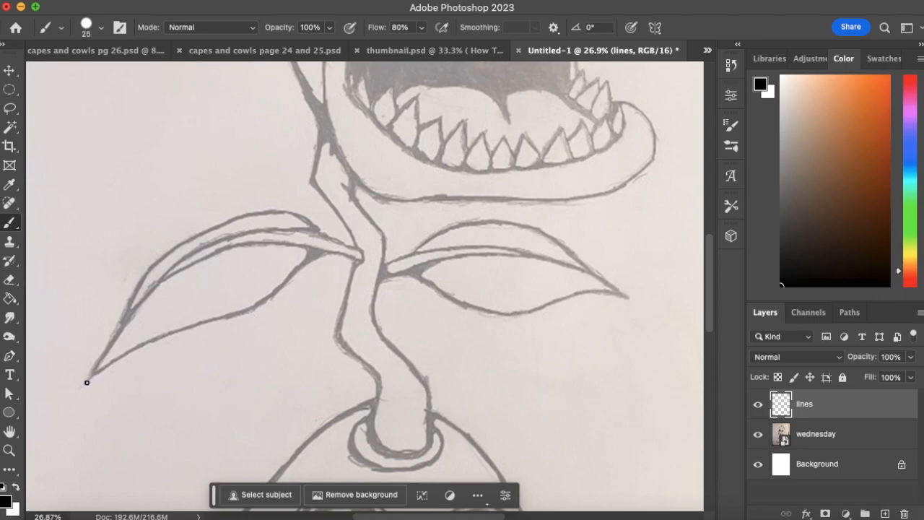
Step: Trace the left leaf, its midrib and the adjoining upper left edge of the stem in black on the lines layer
{"action": "left_click_drag", "start_coordinate": [102, 368], "coordinate": [234, 315]}
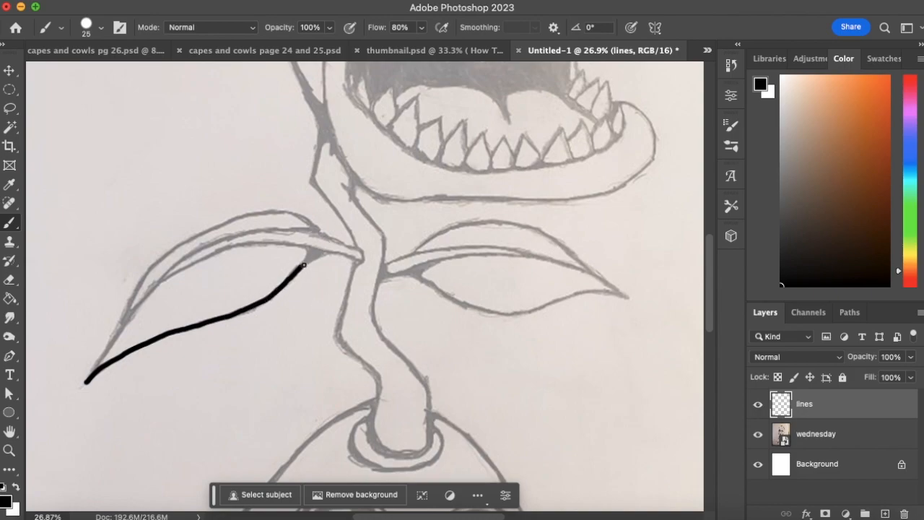
{"action": "left_click_drag", "start_coordinate": [300, 267], "coordinate": [306, 264]}
{"action": "left_click_drag", "start_coordinate": [86, 381], "coordinate": [117, 330]}
{"action": "key", "text": "super+z"}
{"action": "scroll", "coordinate": [192, 315], "scroll_direction": "left", "scroll_amount": 3}
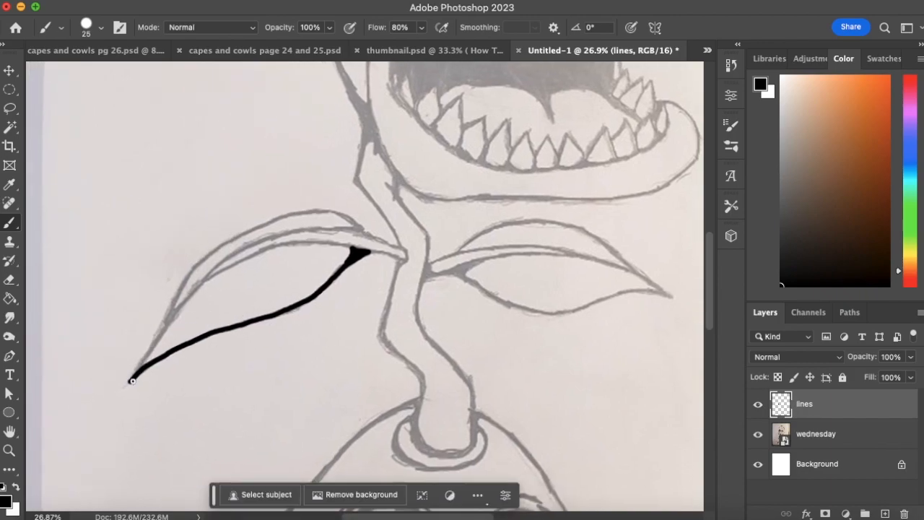
{"action": "mouse_move", "coordinate": [136, 373]}
{"action": "left_mouse_down"}
{"action": "mouse_move", "coordinate": [173, 315]}
{"action": "mouse_move", "coordinate": [224, 268]}
{"action": "mouse_move", "coordinate": [298, 244]}
{"action": "mouse_move", "coordinate": [337, 244]}
{"action": "left_mouse_up"}
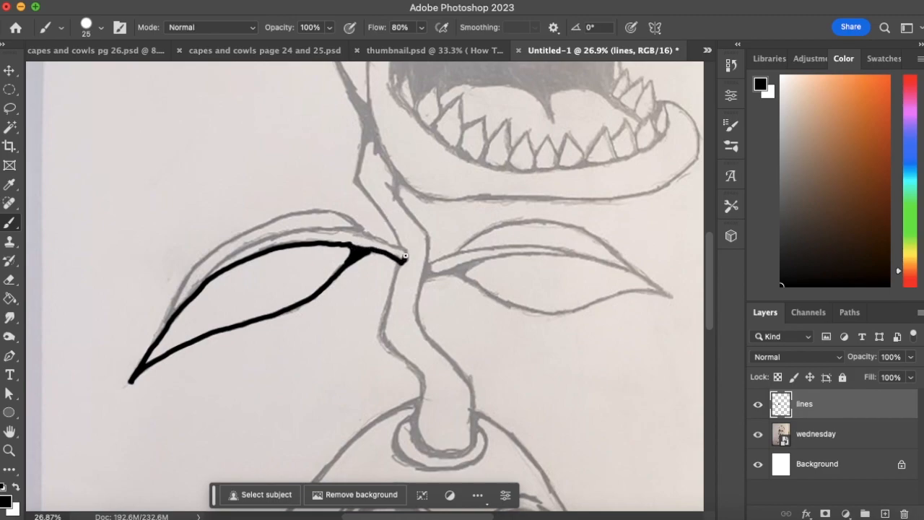
{"action": "mouse_move", "coordinate": [199, 289]}
{"action": "left_mouse_down"}
{"action": "mouse_move", "coordinate": [249, 247]}
{"action": "mouse_move", "coordinate": [332, 228]}
{"action": "mouse_move", "coordinate": [367, 238]}
{"action": "left_mouse_up"}
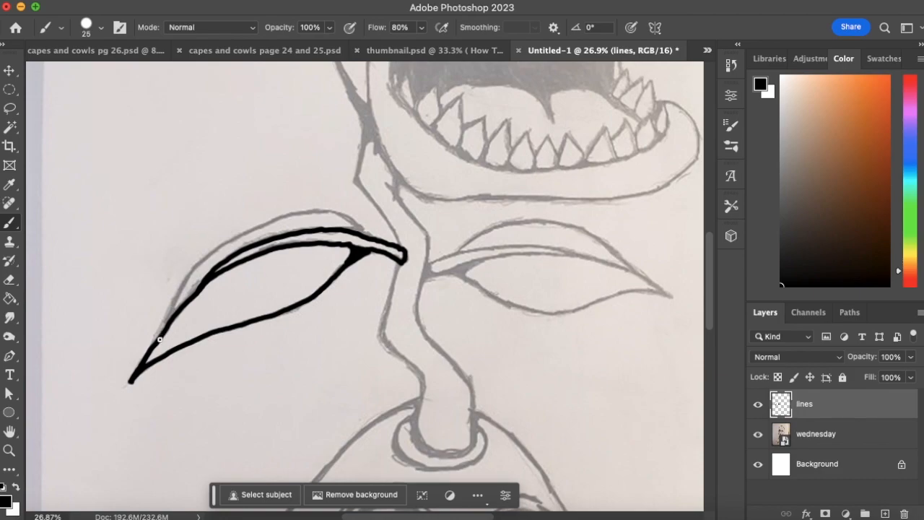
{"action": "mouse_move", "coordinate": [164, 324]}
{"action": "left_mouse_down"}
{"action": "mouse_move", "coordinate": [209, 258]}
{"action": "mouse_move", "coordinate": [260, 222]}
{"action": "mouse_move", "coordinate": [300, 214]}
{"action": "left_mouse_up"}
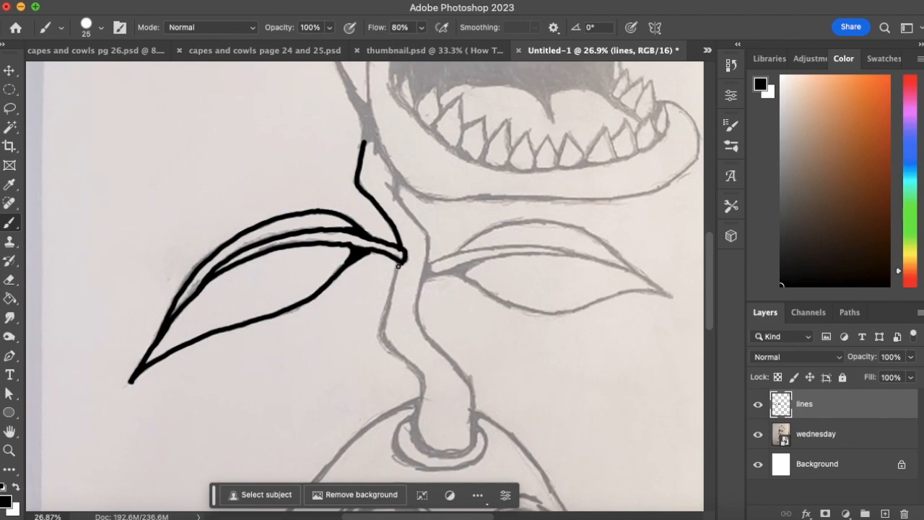
Step: Trace the rest of the stem, the right leaf and the mushroom creature's body, face and feet in black
{"action": "left_click_drag", "start_coordinate": [397, 268], "coordinate": [384, 330]}
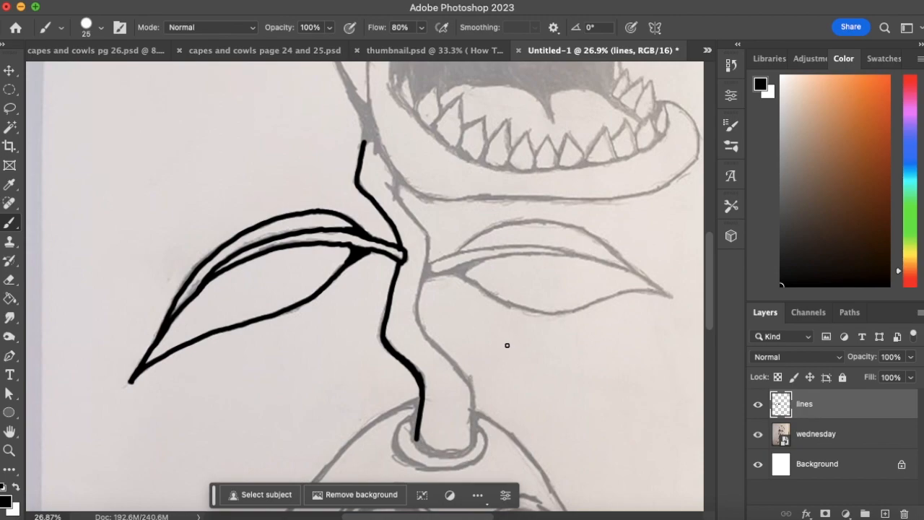
{"action": "left_click_drag", "start_coordinate": [472, 410], "coordinate": [365, 307]}
{"action": "left_click_drag", "start_coordinate": [310, 336], "coordinate": [366, 312]}
{"action": "left_click_drag", "start_coordinate": [306, 322], "coordinate": [369, 331]}
{"action": "left_click_drag", "start_coordinate": [305, 404], "coordinate": [412, 182]}
{"action": "mouse_move", "coordinate": [249, 238]}
{"action": "left_mouse_down"}
{"action": "mouse_move", "coordinate": [390, 423]}
{"action": "mouse_move", "coordinate": [420, 390]}
{"action": "left_mouse_up"}
{"action": "left_click_drag", "start_coordinate": [323, 414], "coordinate": [311, 471]}
{"action": "left_click_drag", "start_coordinate": [293, 410], "coordinate": [300, 415]}
{"action": "left_click_drag", "start_coordinate": [420, 426], "coordinate": [495, 425]}
{"action": "left_click_drag", "start_coordinate": [495, 425], "coordinate": [612, 377]}
{"action": "left_click_drag", "start_coordinate": [462, 390], "coordinate": [502, 229]}
{"action": "mouse_move", "coordinate": [322, 333]}
{"action": "left_mouse_down"}
{"action": "mouse_move", "coordinate": [354, 388]}
{"action": "mouse_move", "coordinate": [251, 303]}
{"action": "left_mouse_up"}
{"action": "left_click_drag", "start_coordinate": [253, 300], "coordinate": [344, 297]}
{"action": "left_click_drag", "start_coordinate": [459, 367], "coordinate": [613, 303]}
{"action": "left_click_drag", "start_coordinate": [526, 394], "coordinate": [564, 390]}
{"action": "left_click_drag", "start_coordinate": [612, 303], "coordinate": [565, 390]}
{"action": "left_click_drag", "start_coordinate": [556, 361], "coordinate": [618, 334]}
{"action": "left_click_drag", "start_coordinate": [548, 113], "coordinate": [402, 231]}
{"action": "left_click_drag", "start_coordinate": [313, 348], "coordinate": [449, 342]}
{"action": "mouse_move", "coordinate": [299, 334]}
{"action": "left_mouse_down"}
{"action": "mouse_move", "coordinate": [455, 336]}
{"action": "mouse_move", "coordinate": [390, 289]}
{"action": "mouse_move", "coordinate": [446, 332]}
{"action": "left_mouse_up"}
{"action": "mouse_move", "coordinate": [274, 137]}
{"action": "left_mouse_down"}
{"action": "mouse_move", "coordinate": [229, 229]}
{"action": "mouse_move", "coordinate": [332, 173]}
{"action": "mouse_move", "coordinate": [333, 189]}
{"action": "left_mouse_up"}
{"action": "left_click_drag", "start_coordinate": [214, 250], "coordinate": [240, 282]}
{"action": "left_click_drag", "start_coordinate": [336, 255], "coordinate": [302, 282]}
{"action": "left_click_drag", "start_coordinate": [236, 141], "coordinate": [210, 204]}
{"action": "mouse_move", "coordinate": [393, 155]}
{"action": "left_mouse_down"}
{"action": "mouse_move", "coordinate": [383, 233]}
{"action": "mouse_move", "coordinate": [462, 234]}
{"action": "left_mouse_up"}
{"action": "left_click_drag", "start_coordinate": [462, 235], "coordinate": [395, 154]}
{"action": "left_click_drag", "start_coordinate": [465, 182], "coordinate": [473, 238]}
{"action": "left_click_drag", "start_coordinate": [383, 253], "coordinate": [459, 257]}
{"action": "left_click_drag", "start_coordinate": [396, 137], "coordinate": [432, 135]}
Step: Trace the plant's lower jaw, lower row of teeth and the back of the open mouth in black
{"action": "scroll", "coordinate": [405, 152], "scroll_direction": "up", "scroll_amount": 10}
{"action": "left_click_drag", "start_coordinate": [357, 328], "coordinate": [283, 134]}
{"action": "left_click_drag", "start_coordinate": [320, 226], "coordinate": [469, 204]}
{"action": "left_click_drag", "start_coordinate": [354, 223], "coordinate": [563, 247]}
{"action": "left_click_drag", "start_coordinate": [353, 201], "coordinate": [521, 216]}
{"action": "left_click_drag", "start_coordinate": [404, 181], "coordinate": [306, 403]}
{"action": "left_click_drag", "start_coordinate": [118, 168], "coordinate": [171, 329]}
{"action": "mouse_move", "coordinate": [165, 154]}
{"action": "left_mouse_down"}
{"action": "mouse_move", "coordinate": [190, 354]}
{"action": "mouse_move", "coordinate": [456, 277]}
{"action": "left_mouse_up"}
{"action": "left_click_drag", "start_coordinate": [435, 265], "coordinate": [454, 299]}
{"action": "left_click_drag", "start_coordinate": [402, 265], "coordinate": [437, 291]}
{"action": "mouse_move", "coordinate": [382, 336]}
{"action": "left_mouse_down"}
{"action": "mouse_move", "coordinate": [410, 329]}
{"action": "mouse_move", "coordinate": [280, 324]}
{"action": "mouse_move", "coordinate": [306, 338]}
{"action": "left_mouse_up"}
{"action": "mouse_move", "coordinate": [276, 334]}
{"action": "left_mouse_down"}
{"action": "mouse_move", "coordinate": [211, 280]}
{"action": "mouse_move", "coordinate": [190, 144]}
{"action": "left_mouse_up"}
{"action": "left_click_drag", "start_coordinate": [158, 129], "coordinate": [216, 153]}
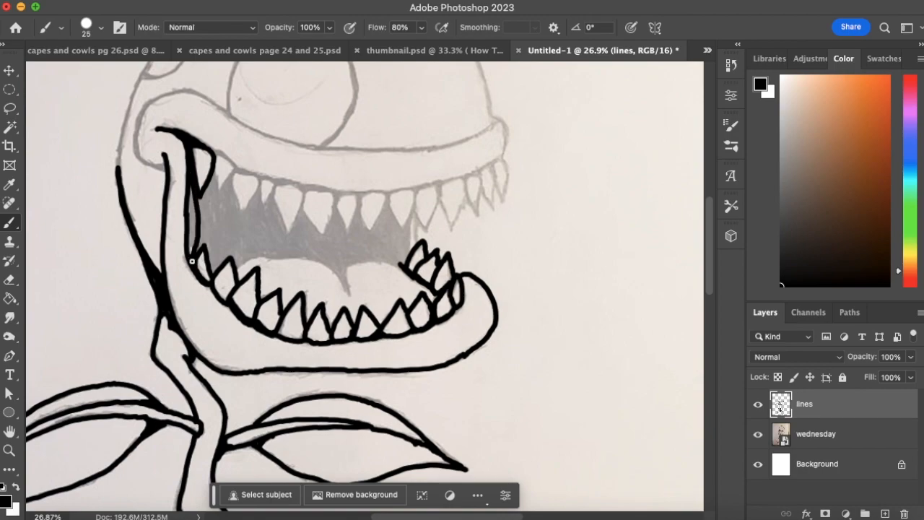
Step: Trace the upper row of teeth and fill the dark inside of the plant's mouth with black
{"action": "left_click_drag", "start_coordinate": [206, 228], "coordinate": [240, 231]}
{"action": "left_click_drag", "start_coordinate": [215, 154], "coordinate": [285, 231]}
{"action": "left_click_drag", "start_coordinate": [276, 184], "coordinate": [341, 194]}
{"action": "mouse_move", "coordinate": [341, 194]}
{"action": "left_mouse_down"}
{"action": "mouse_move", "coordinate": [404, 228]}
{"action": "mouse_move", "coordinate": [506, 164]}
{"action": "mouse_move", "coordinate": [217, 217]}
{"action": "mouse_move", "coordinate": [400, 255]}
{"action": "mouse_move", "coordinate": [387, 226]}
{"action": "left_mouse_up"}
Step: Trace the plant's upper lip, the round head outline and its spots in black
{"action": "left_click_drag", "start_coordinate": [165, 168], "coordinate": [508, 155]}
{"action": "scroll", "coordinate": [401, 255], "scroll_direction": "up", "scroll_amount": 5}
{"action": "left_click_drag", "start_coordinate": [114, 321], "coordinate": [489, 287]}
{"action": "left_click_drag", "start_coordinate": [386, 140], "coordinate": [462, 204]}
{"action": "mouse_move", "coordinate": [223, 274]}
{"action": "left_mouse_down"}
{"action": "mouse_move", "coordinate": [256, 197]}
{"action": "mouse_move", "coordinate": [318, 311]}
{"action": "left_mouse_up"}
{"action": "key", "text": "z"}
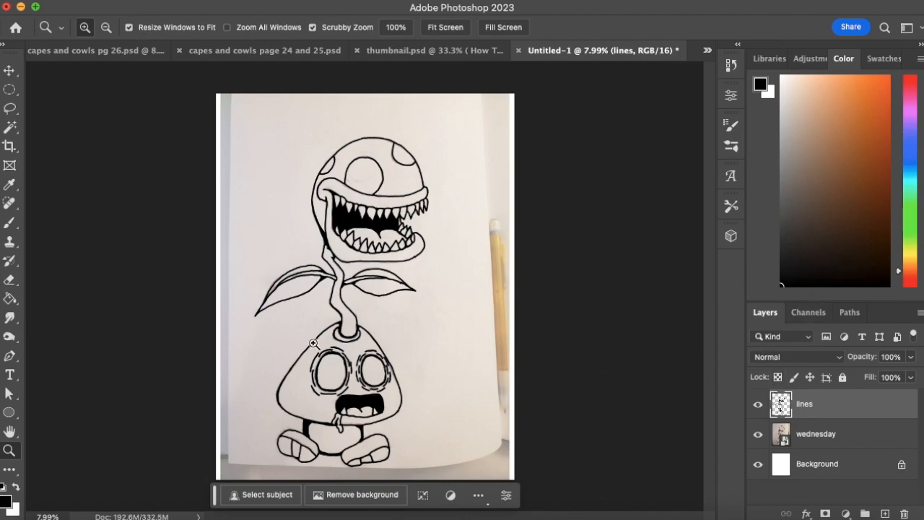
Step: Delete the wednesday photo layer
{"action": "left_click", "coordinate": [827, 434]}
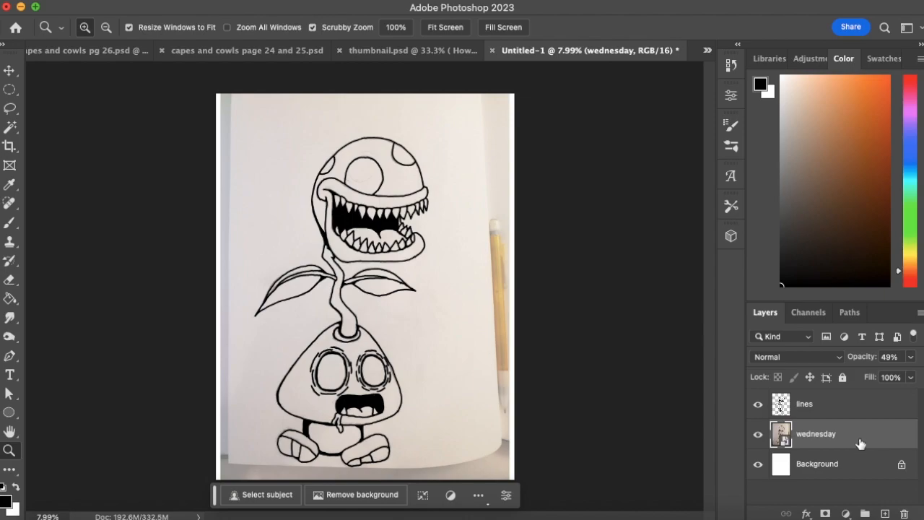
{"action": "left_click", "coordinate": [904, 514]}
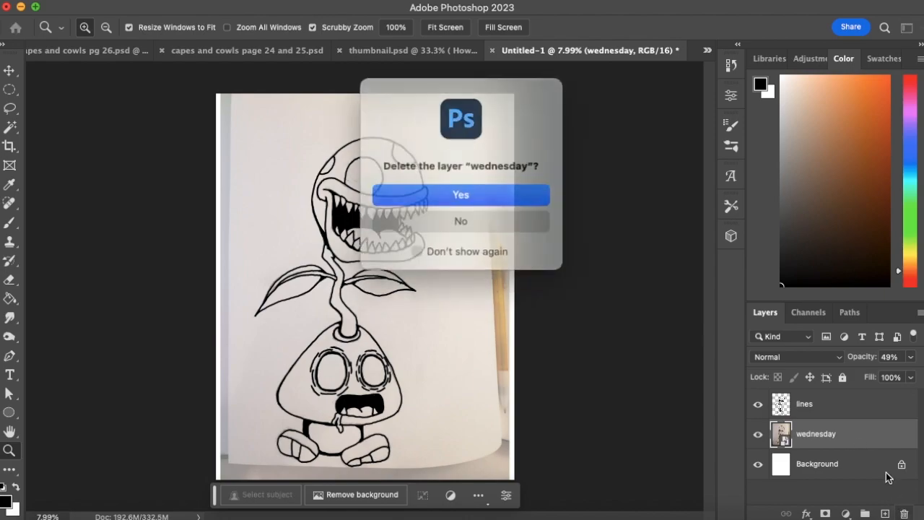
{"action": "left_click", "coordinate": [516, 192]}
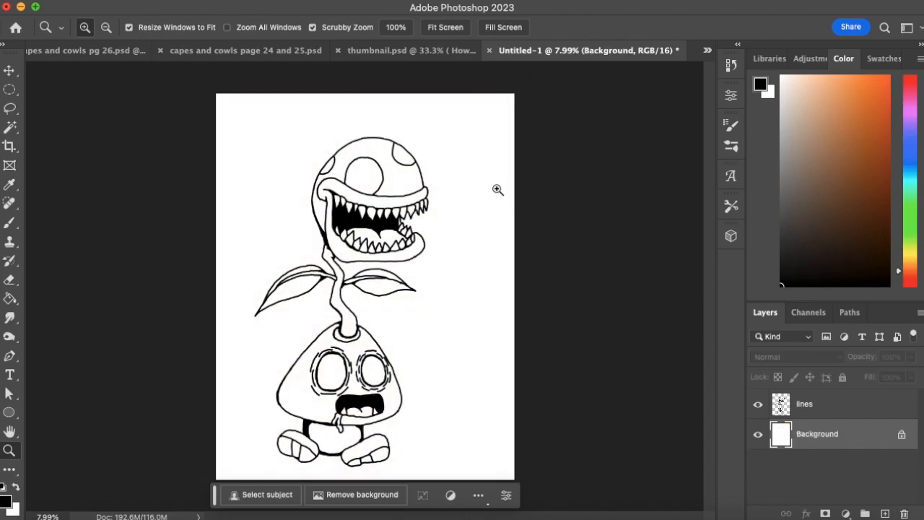
Step: Move the artwork on the lines layer up and to the right so it sits centred on the page
{"action": "left_click", "coordinate": [823, 405]}
{"action": "left_click", "coordinate": [10, 70]}
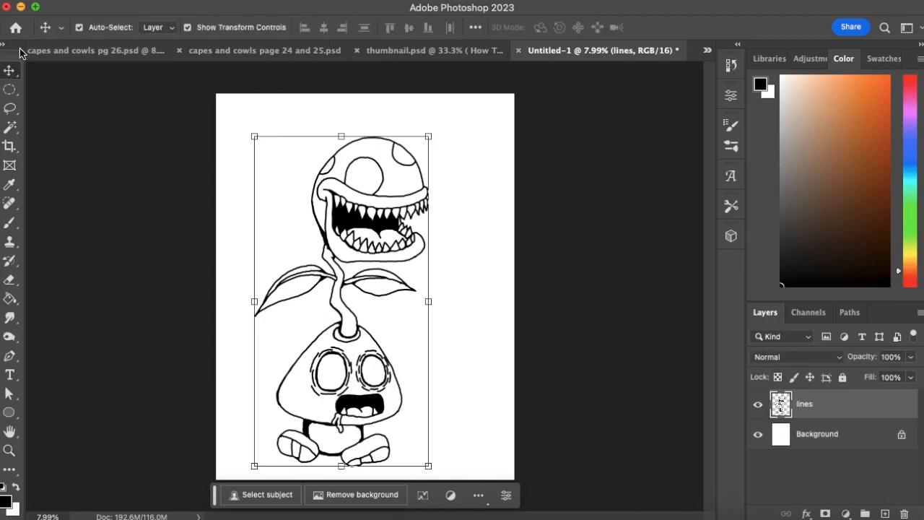
{"action": "left_click_drag", "start_coordinate": [370, 406], "coordinate": [375, 384]}
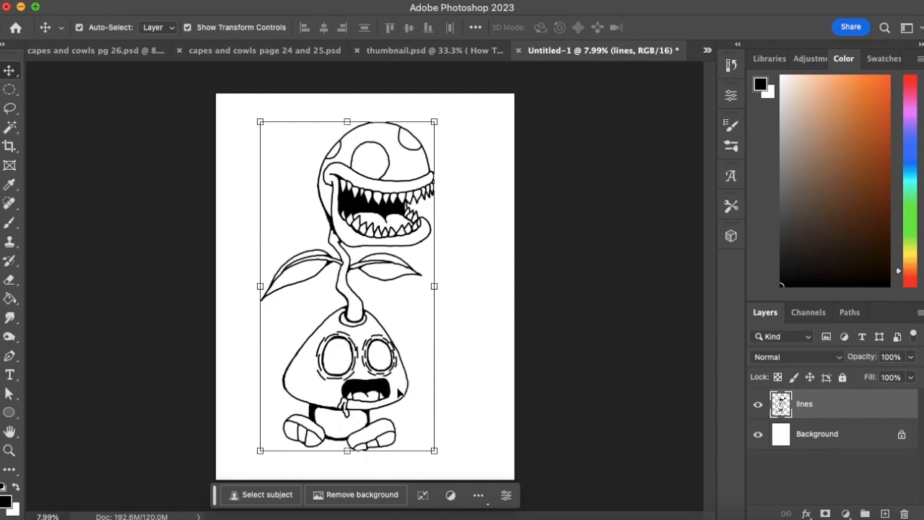
{"action": "mouse_move", "coordinate": [364, 391]}
{"action": "left_mouse_down"}
{"action": "mouse_move", "coordinate": [393, 390]}
{"action": "mouse_move", "coordinate": [343, 391]}
{"action": "mouse_move", "coordinate": [375, 391]}
{"action": "left_mouse_up"}
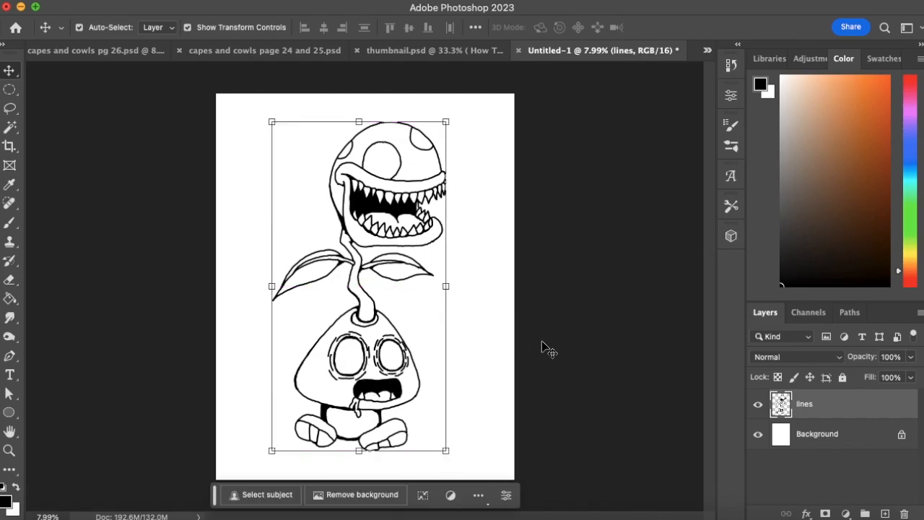
Step: Add a new layer directly above the Background layer and name it color
{"action": "left_click", "coordinate": [823, 438]}
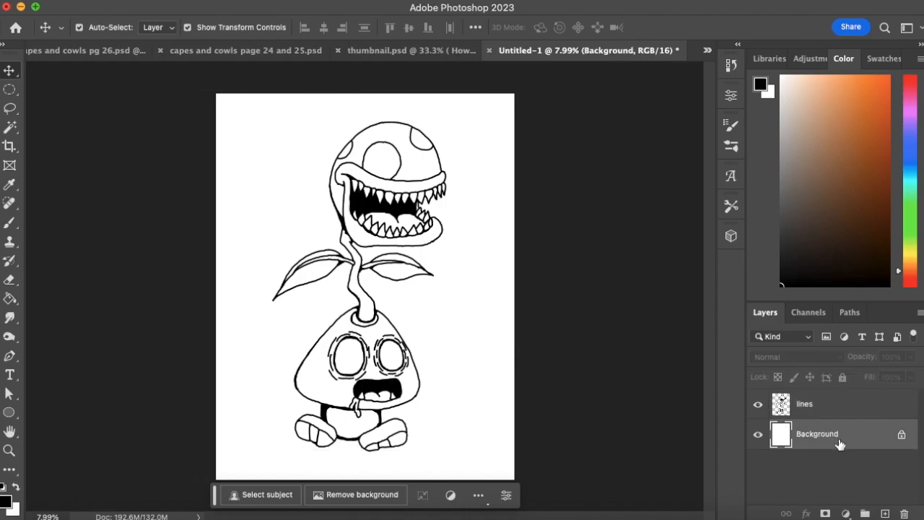
{"action": "left_click", "coordinate": [886, 513]}
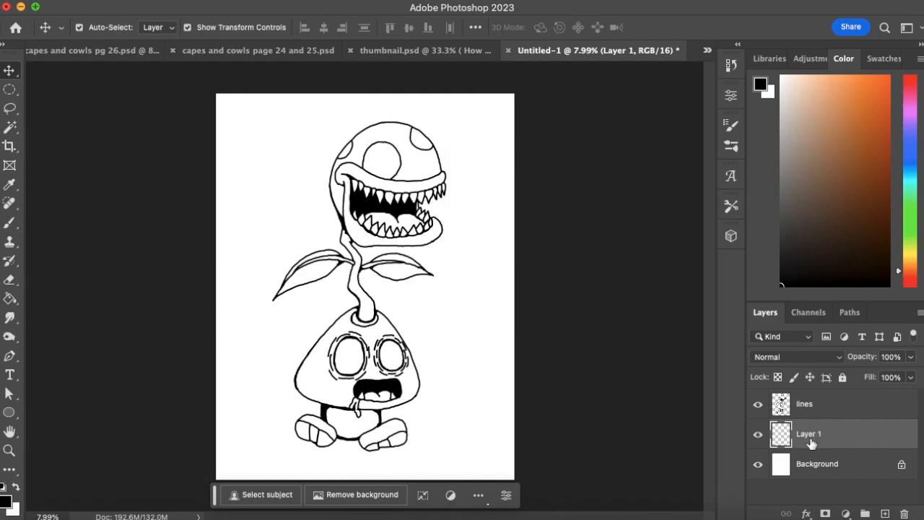
{"action": "double_click", "coordinate": [809, 434]}
{"action": "type", "text": "color"}
{"action": "key", "text": "Return"}
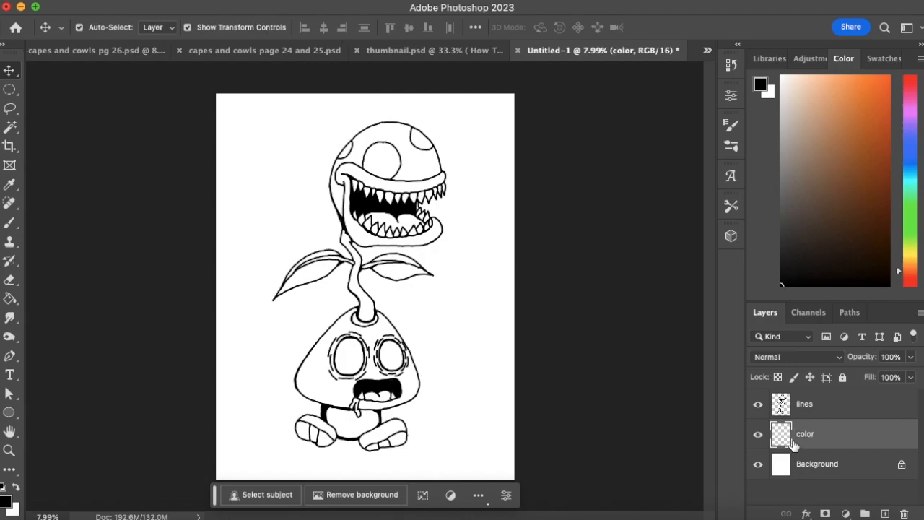
Step: Select the empty area around the line art on the lines layer with the Magic Wand and invert the selection
{"action": "left_click", "coordinate": [816, 409]}
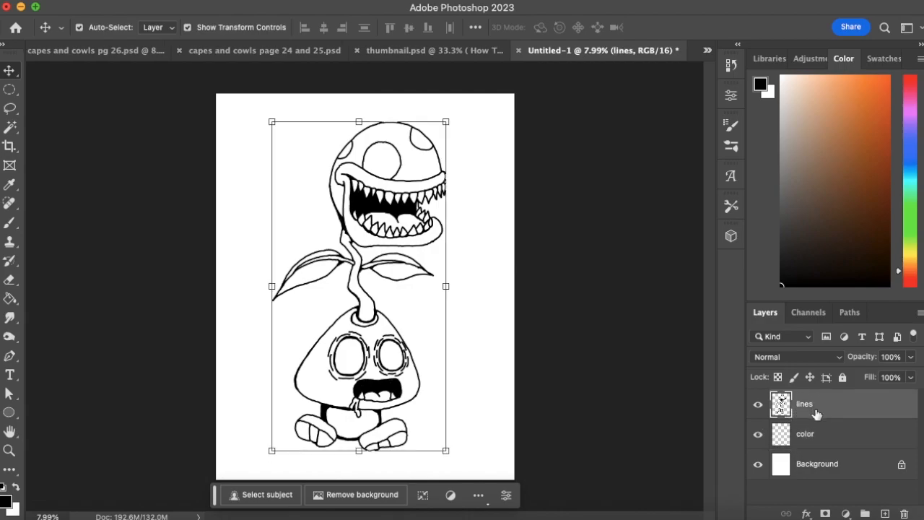
{"action": "left_click", "coordinate": [10, 127]}
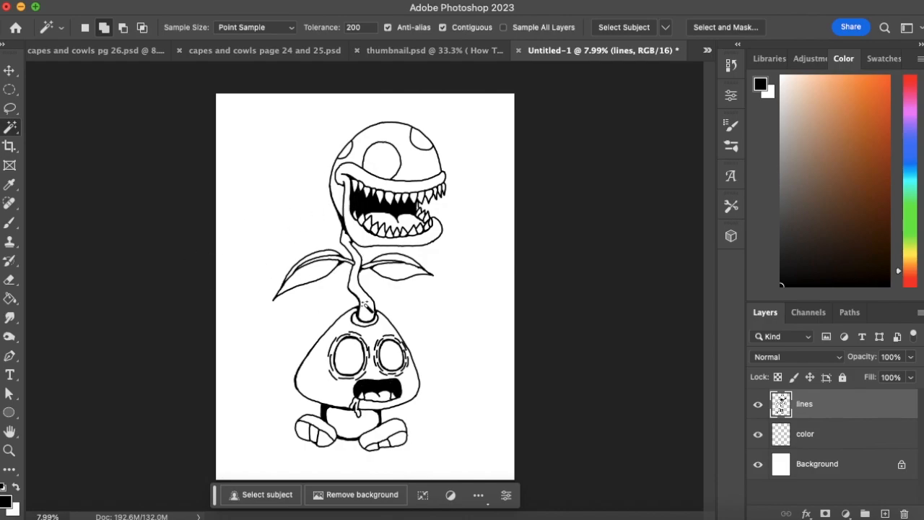
{"action": "left_click", "coordinate": [418, 250]}
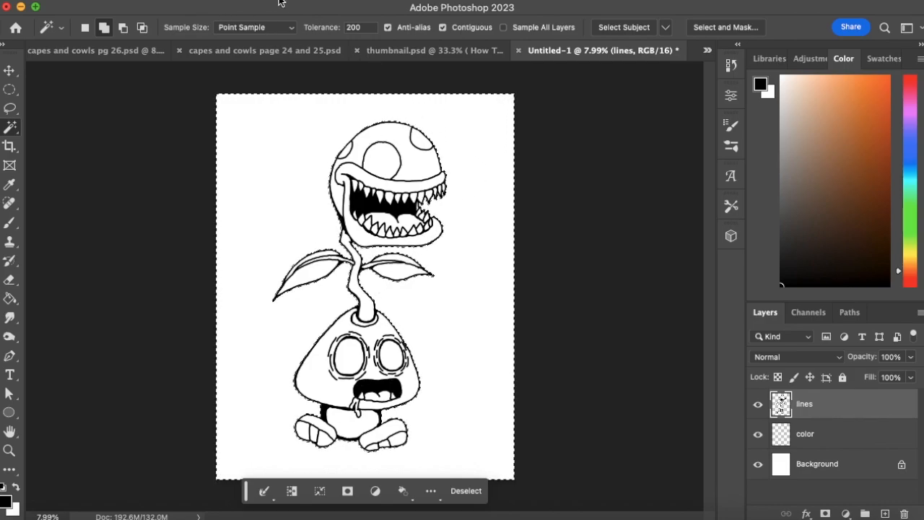
{"action": "left_click", "coordinate": [308, 1]}
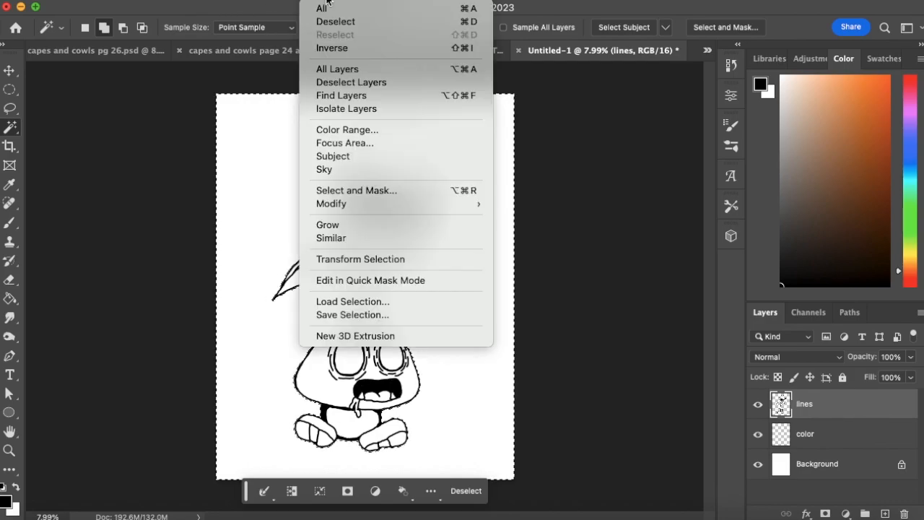
{"action": "left_click", "coordinate": [351, 49]}
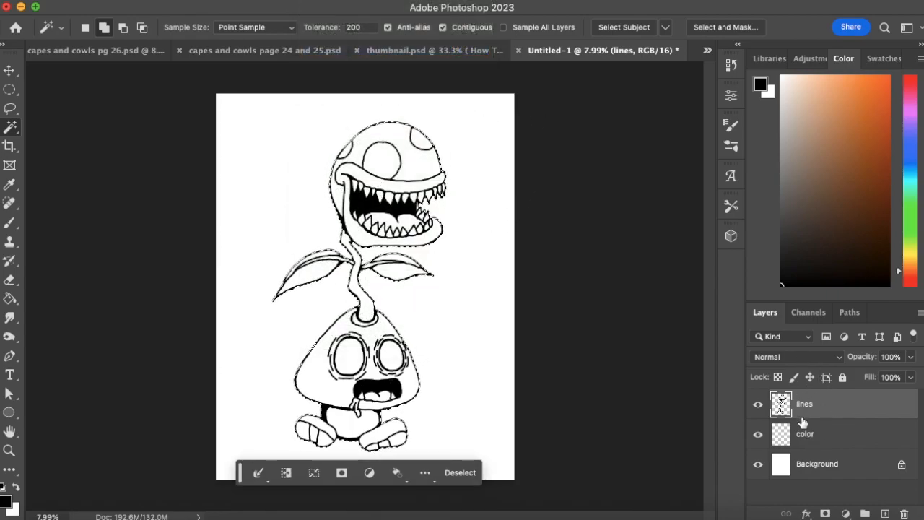
Step: Add a layer mask to the color layer from the character selection, and make the layer's pixels active instead of the mask
{"action": "left_click", "coordinate": [806, 437]}
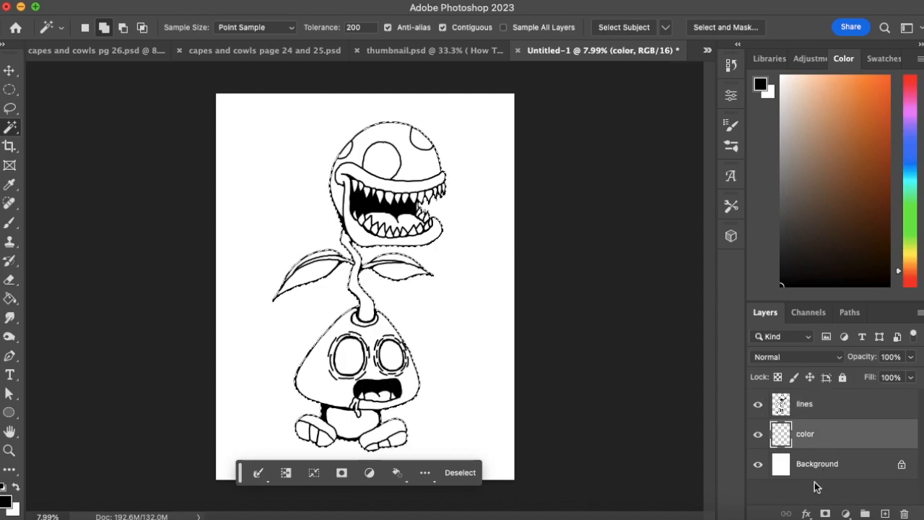
{"action": "left_click", "coordinate": [826, 512]}
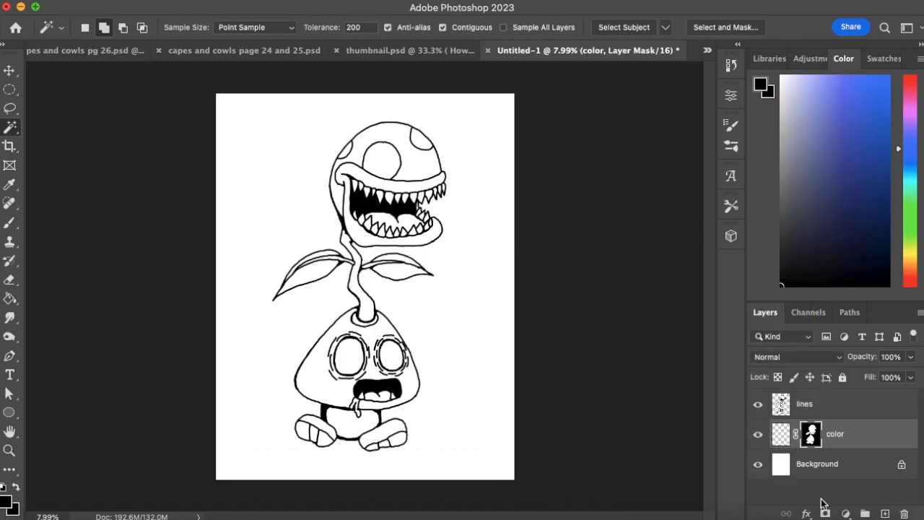
{"action": "left_click", "coordinate": [780, 433]}
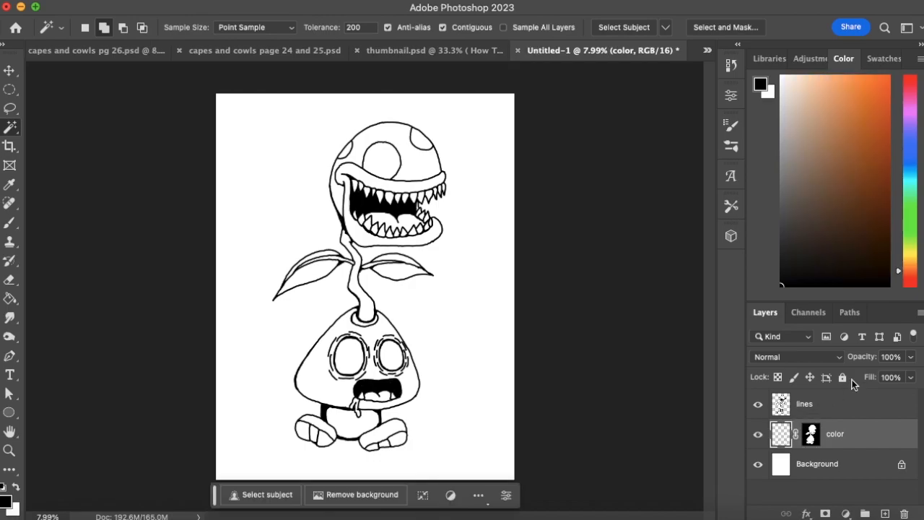
Step: Set the Brush tool to size 100, test the mask by painting the left leaf orange-brown, and clear that paint
{"action": "left_click", "coordinate": [875, 133]}
{"action": "left_click", "coordinate": [11, 225]}
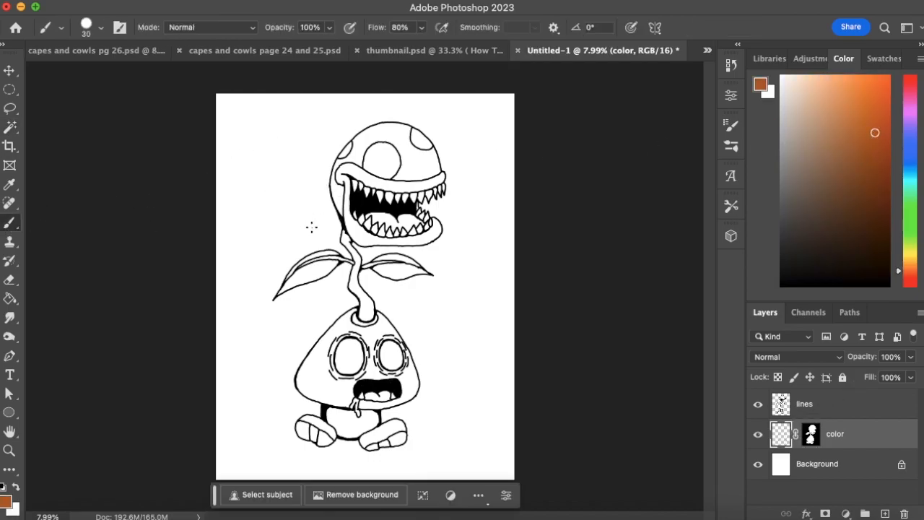
{"action": "key", "text": "bracketright"}
{"action": "key", "text": "bracketright"}
{"action": "key", "text": "bracketright"}
{"action": "key", "text": "bracketright"}
{"action": "key", "text": "bracketright"}
{"action": "key", "text": "bracketright"}
{"action": "mouse_move", "coordinate": [316, 274]}
{"action": "left_mouse_down"}
{"action": "mouse_move", "coordinate": [289, 297]}
{"action": "mouse_move", "coordinate": [313, 252]}
{"action": "mouse_move", "coordinate": [305, 257]}
{"action": "mouse_move", "coordinate": [286, 301]}
{"action": "mouse_move", "coordinate": [342, 253]}
{"action": "mouse_move", "coordinate": [316, 296]}
{"action": "left_mouse_up"}
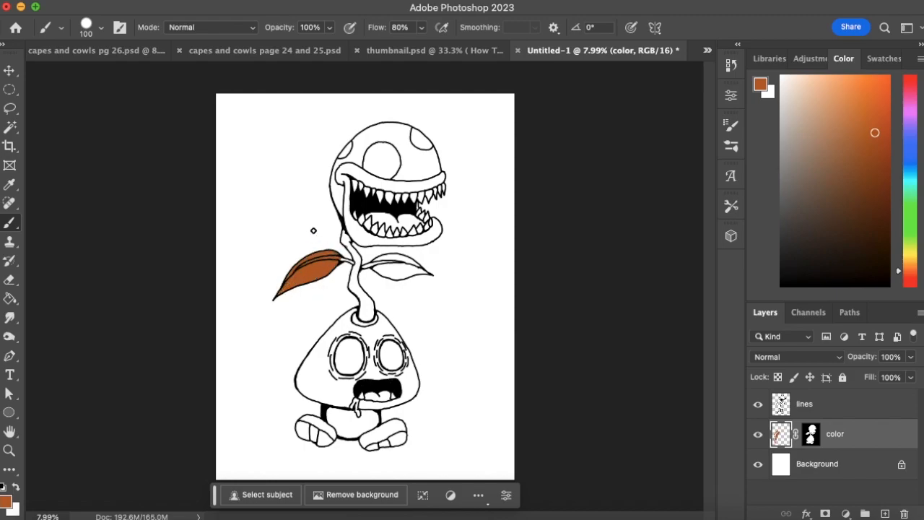
{"action": "key", "text": "Delete"}
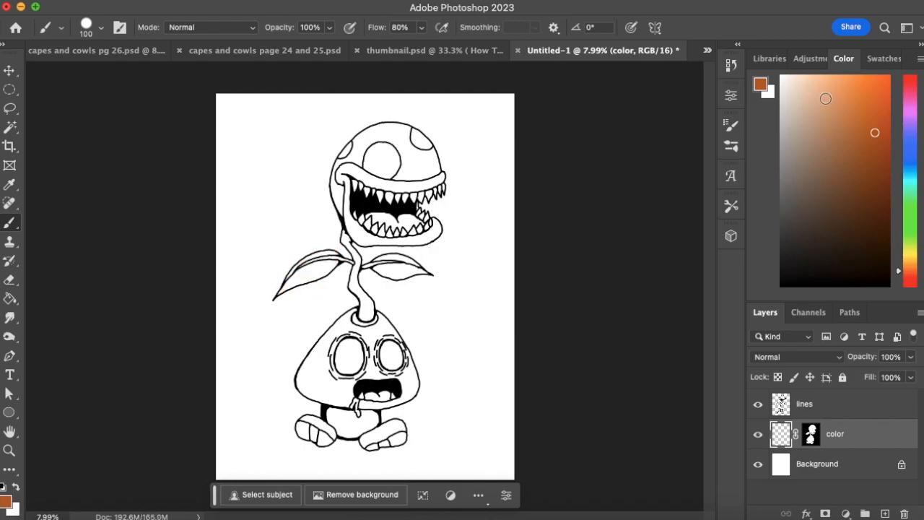
Step: Choose a dark green foreground colour and paint the left leaf with it on the color layer
{"action": "left_click", "coordinate": [906, 221]}
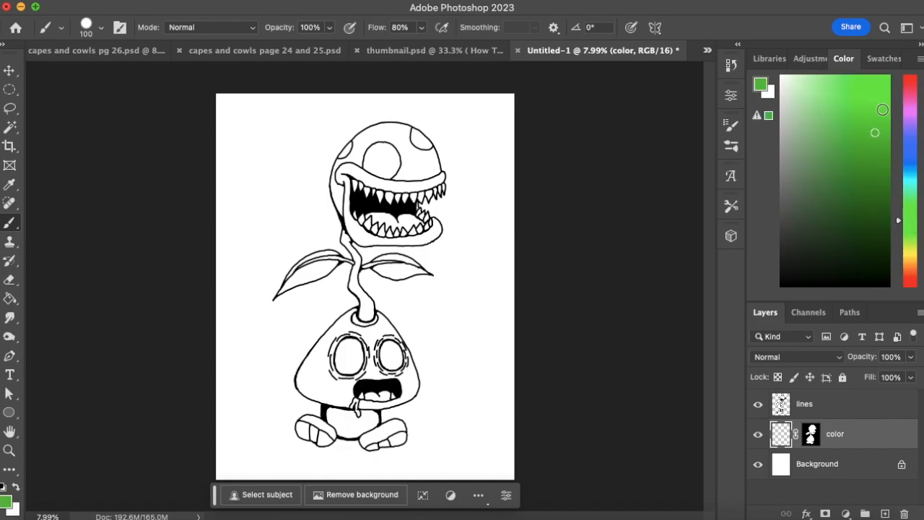
{"action": "left_click", "coordinate": [876, 154]}
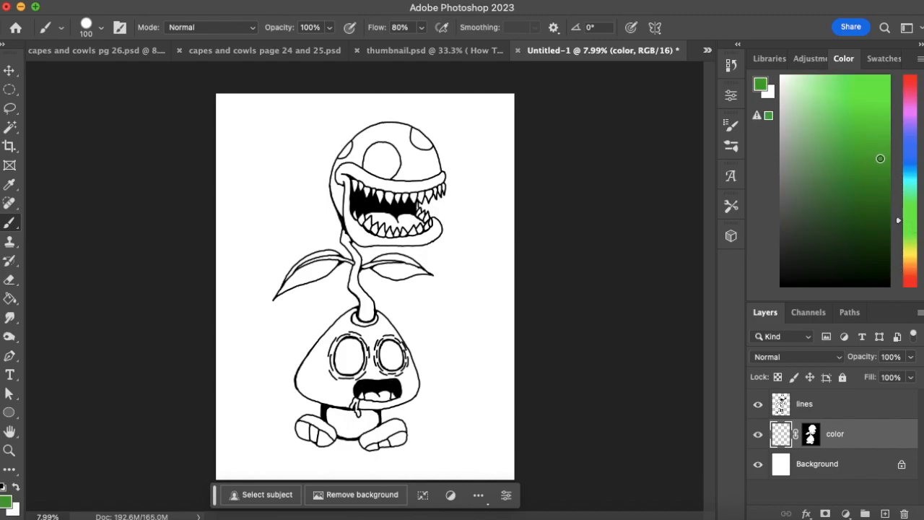
{"action": "left_click", "coordinate": [883, 167]}
{"action": "mouse_move", "coordinate": [275, 297]}
{"action": "left_mouse_down"}
{"action": "mouse_move", "coordinate": [325, 268]}
{"action": "mouse_move", "coordinate": [297, 288]}
{"action": "mouse_move", "coordinate": [293, 278]}
{"action": "mouse_move", "coordinate": [318, 257]}
{"action": "left_mouse_up"}
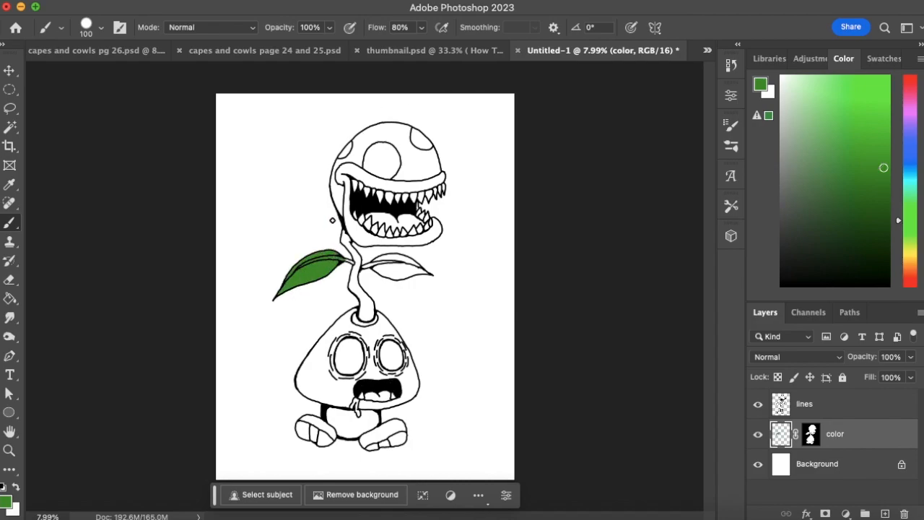
Step: Paint the plant's stem and right leaf with the dark green on the color layer
{"action": "left_click_drag", "start_coordinate": [348, 242], "coordinate": [351, 284]}
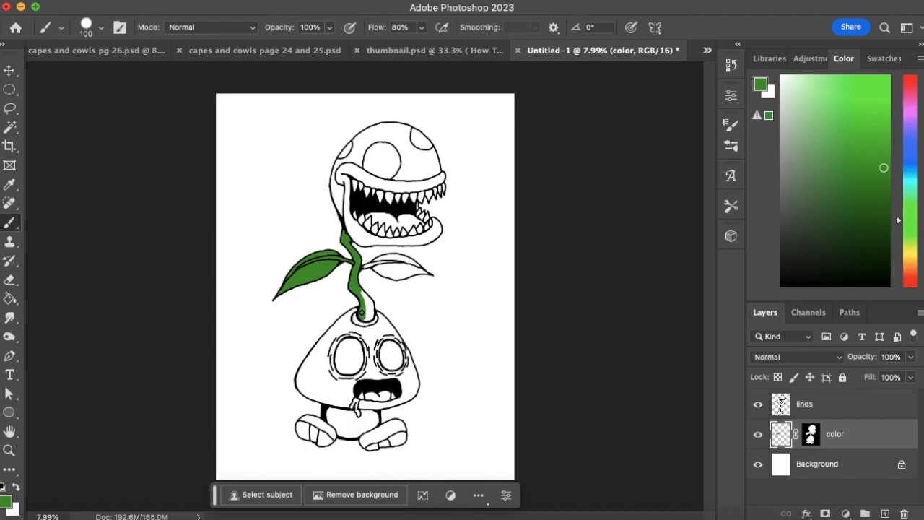
{"action": "mouse_move", "coordinate": [369, 318]}
{"action": "left_mouse_down"}
{"action": "mouse_move", "coordinate": [370, 299]}
{"action": "mouse_move", "coordinate": [366, 314]}
{"action": "left_mouse_up"}
{"action": "mouse_move", "coordinate": [365, 275]}
{"action": "left_mouse_down"}
{"action": "mouse_move", "coordinate": [400, 250]}
{"action": "mouse_move", "coordinate": [377, 266]}
{"action": "mouse_move", "coordinate": [402, 253]}
{"action": "mouse_move", "coordinate": [386, 272]}
{"action": "mouse_move", "coordinate": [432, 271]}
{"action": "left_mouse_up"}
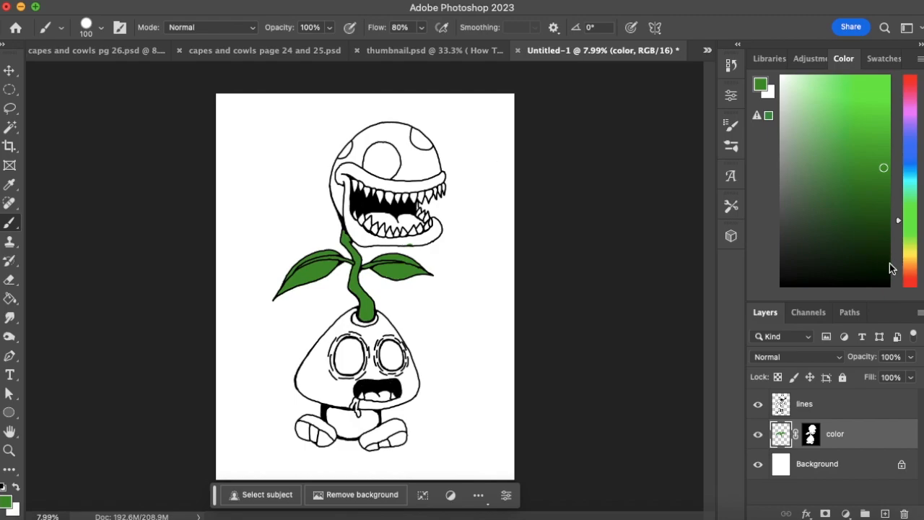
Step: Choose a red foreground colour and paint the plant's whole upper head with it, covering the round spots as well
{"action": "left_click", "coordinate": [910, 286]}
{"action": "mouse_move", "coordinate": [888, 140]}
{"action": "left_mouse_down"}
{"action": "mouse_move", "coordinate": [870, 103]}
{"action": "mouse_move", "coordinate": [856, 115]}
{"action": "left_mouse_up"}
{"action": "left_click_drag", "start_coordinate": [339, 205], "coordinate": [335, 179]}
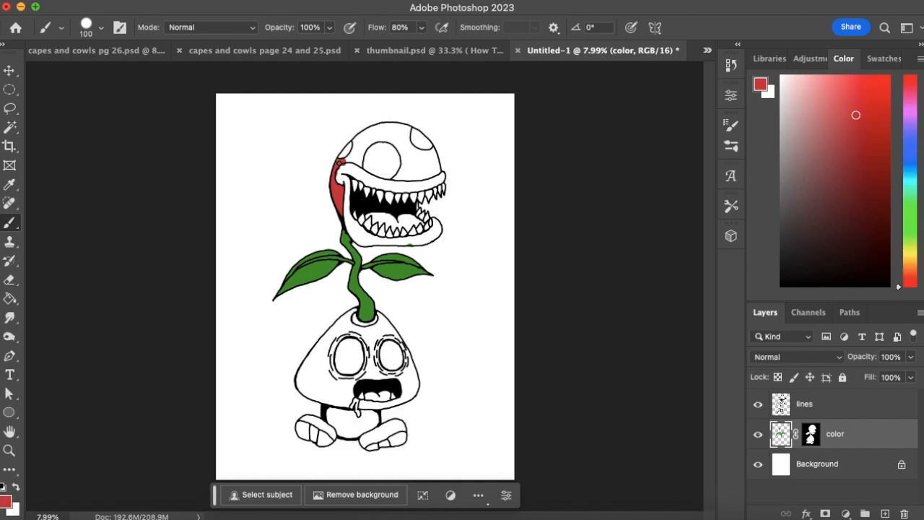
{"action": "mouse_move", "coordinate": [342, 160]}
{"action": "left_mouse_down"}
{"action": "mouse_move", "coordinate": [357, 140]}
{"action": "mouse_move", "coordinate": [349, 157]}
{"action": "mouse_move", "coordinate": [361, 154]}
{"action": "mouse_move", "coordinate": [354, 143]}
{"action": "mouse_move", "coordinate": [365, 152]}
{"action": "mouse_move", "coordinate": [359, 141]}
{"action": "mouse_move", "coordinate": [382, 123]}
{"action": "mouse_move", "coordinate": [392, 126]}
{"action": "mouse_move", "coordinate": [380, 140]}
{"action": "mouse_move", "coordinate": [400, 144]}
{"action": "mouse_move", "coordinate": [403, 124]}
{"action": "mouse_move", "coordinate": [405, 151]}
{"action": "left_mouse_up"}
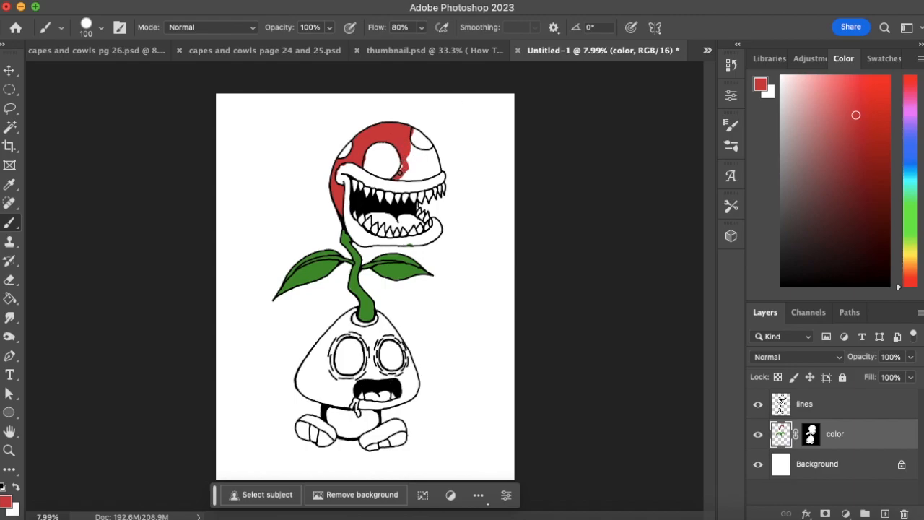
{"action": "mouse_move", "coordinate": [412, 176]}
{"action": "left_mouse_down"}
{"action": "mouse_move", "coordinate": [437, 172]}
{"action": "mouse_move", "coordinate": [413, 173]}
{"action": "mouse_move", "coordinate": [429, 156]}
{"action": "mouse_move", "coordinate": [409, 166]}
{"action": "mouse_move", "coordinate": [432, 151]}
{"action": "left_mouse_up"}
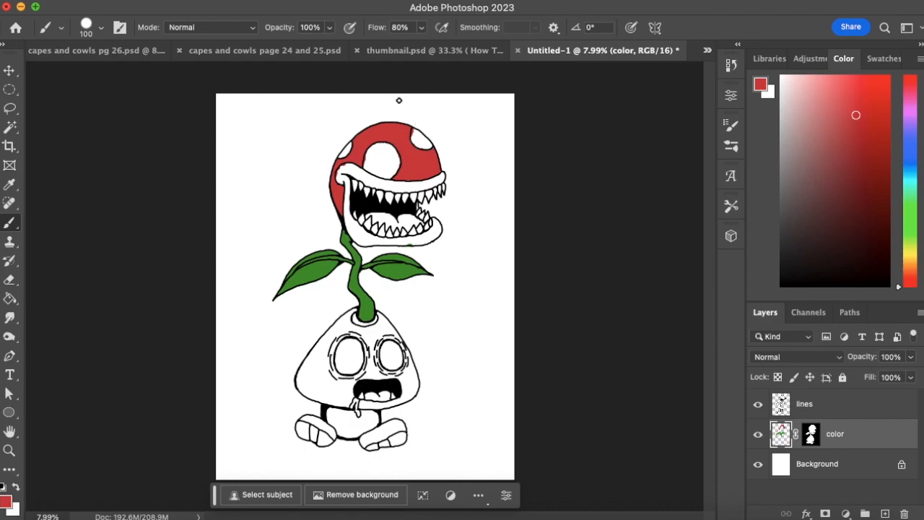
{"action": "mouse_move", "coordinate": [346, 155]}
{"action": "left_mouse_down"}
{"action": "mouse_move", "coordinate": [383, 136]}
{"action": "mouse_move", "coordinate": [373, 153]}
{"action": "mouse_move", "coordinate": [386, 147]}
{"action": "mouse_move", "coordinate": [366, 169]}
{"action": "mouse_move", "coordinate": [390, 175]}
{"action": "mouse_move", "coordinate": [402, 152]}
{"action": "mouse_move", "coordinate": [372, 165]}
{"action": "left_mouse_up"}
{"action": "mouse_move", "coordinate": [429, 141]}
{"action": "left_mouse_down"}
{"action": "mouse_move", "coordinate": [414, 153]}
{"action": "mouse_move", "coordinate": [414, 137]}
{"action": "left_mouse_up"}
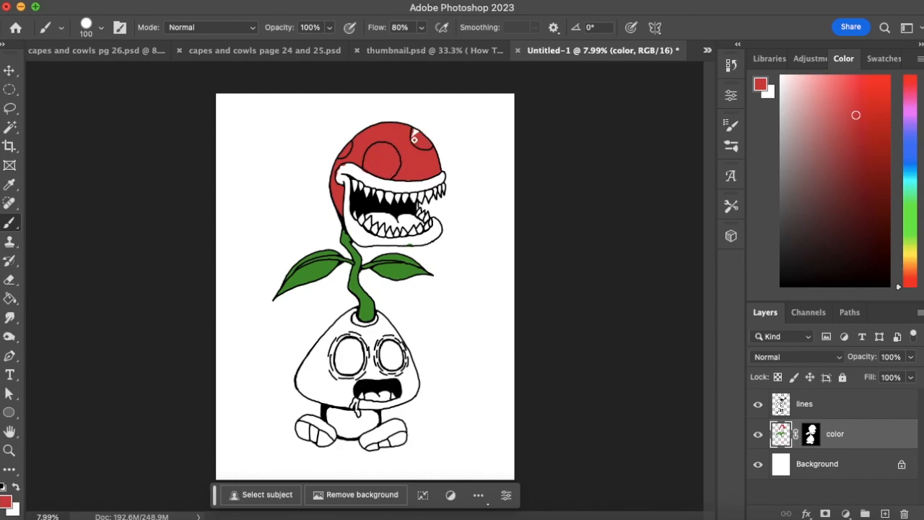
Step: Select the insides of the three round head spots on the lines layer with the Magic Wand
{"action": "left_click", "coordinate": [828, 410]}
{"action": "left_click", "coordinate": [16, 128]}
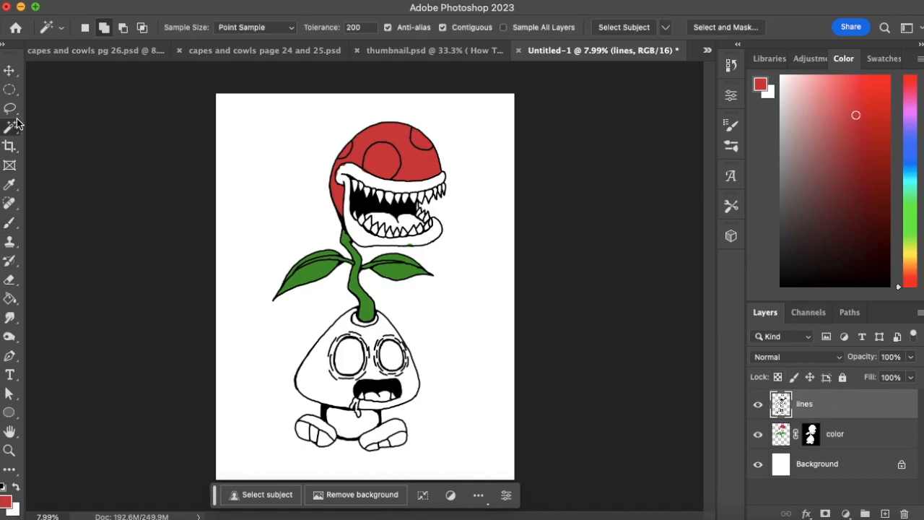
{"action": "left_click", "coordinate": [344, 152]}
{"action": "left_click", "coordinate": [382, 159], "text": "shift"}
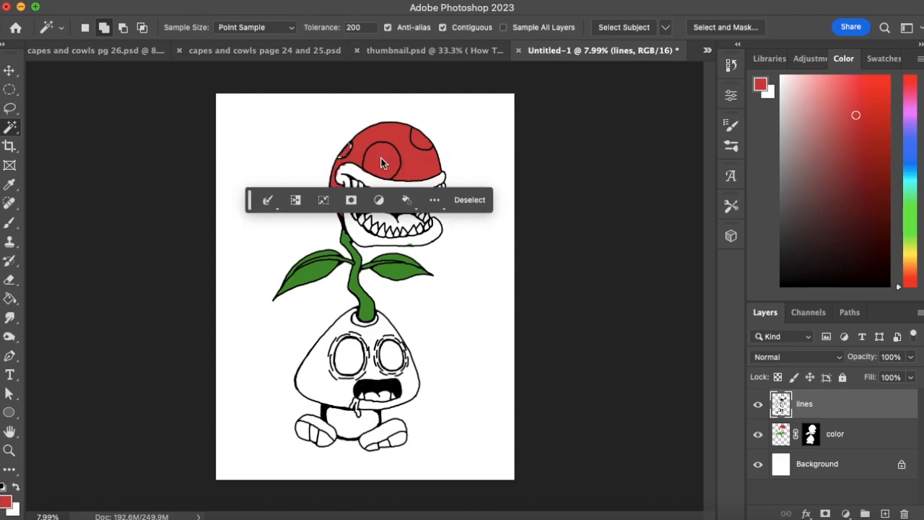
{"action": "left_click", "coordinate": [426, 147], "text": "shift"}
Step: Sample white from the background, fill the three selected spots with the Paint Bucket, and deselect
{"action": "left_click", "coordinate": [10, 298]}
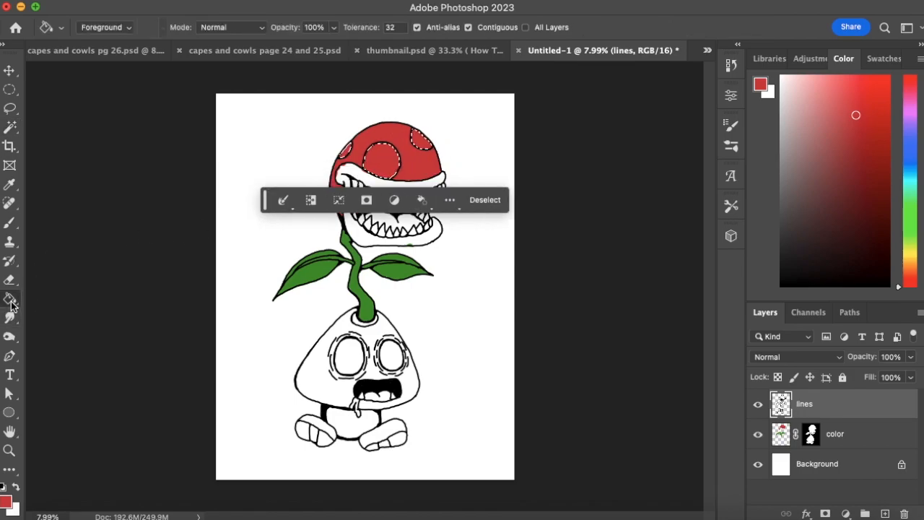
{"action": "left_click", "coordinate": [466, 304], "text": "alt"}
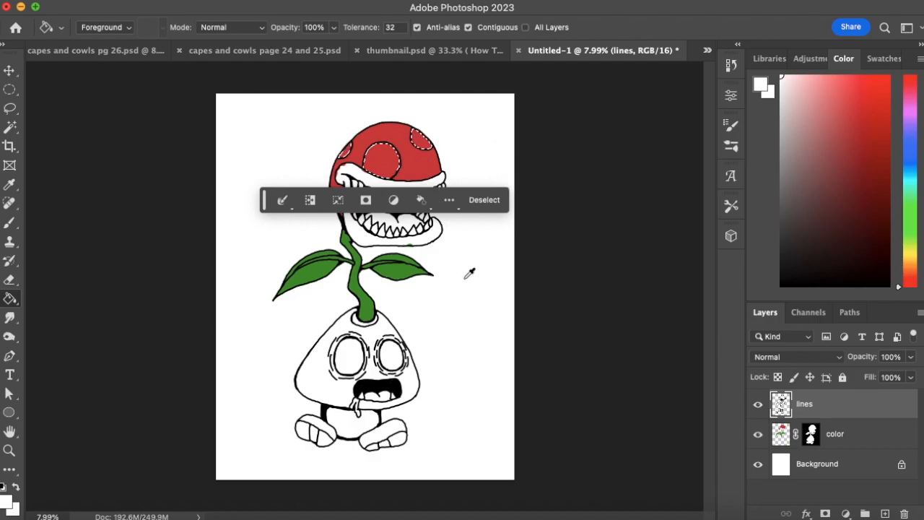
{"action": "left_click", "coordinate": [368, 155]}
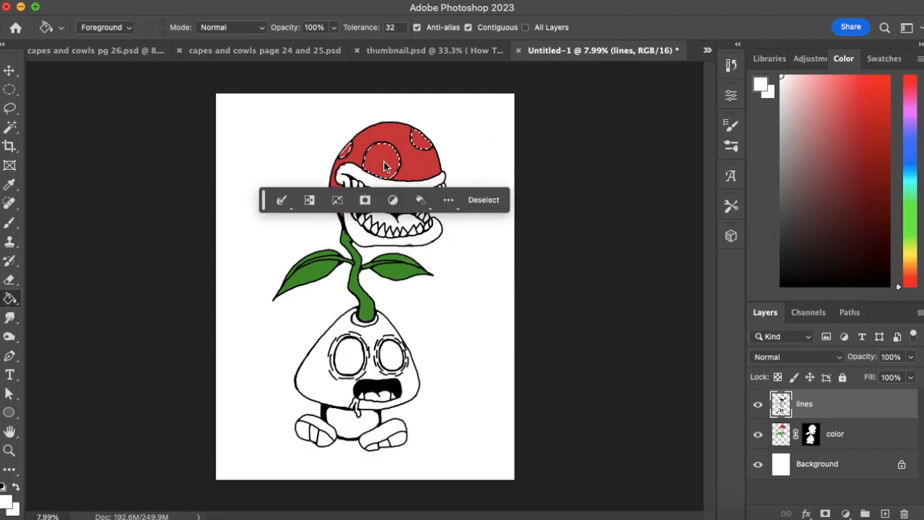
{"action": "left_click", "coordinate": [425, 148]}
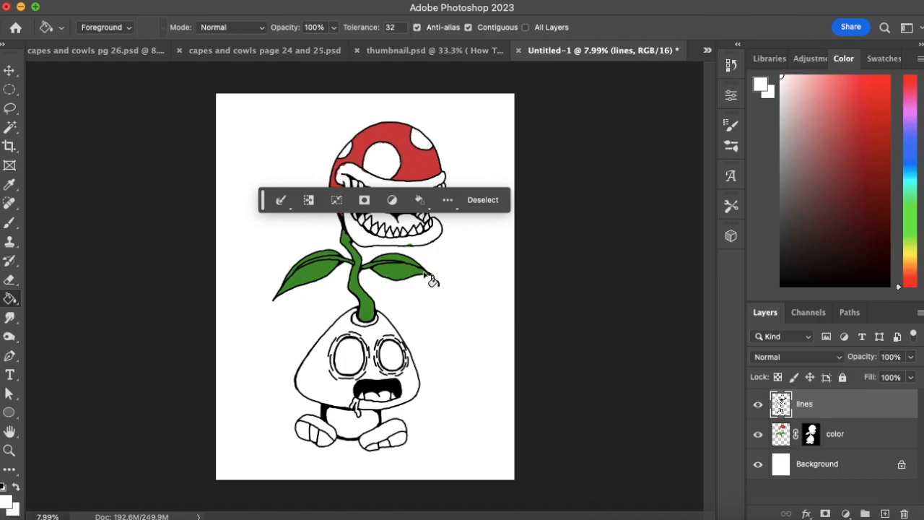
{"action": "key", "text": "super+d"}
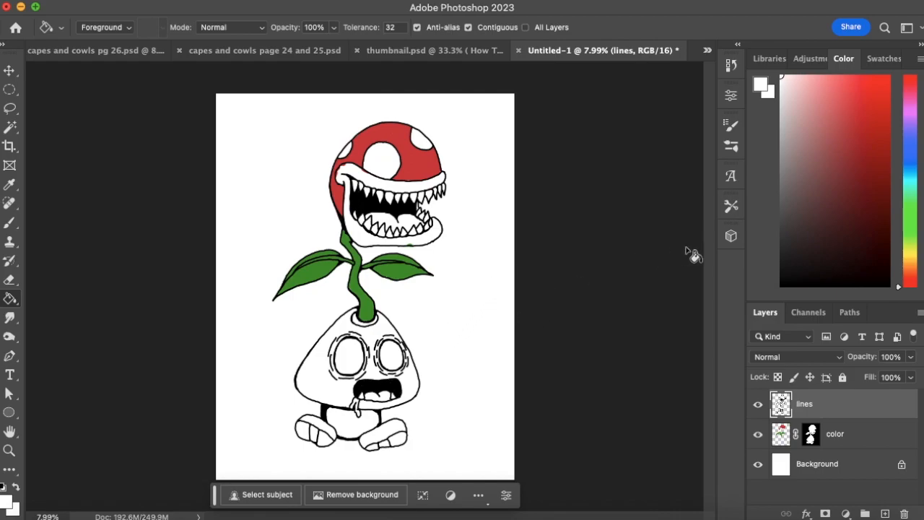
Step: Make the color layer active and choose a light beige foreground colour
{"action": "left_click", "coordinate": [784, 435]}
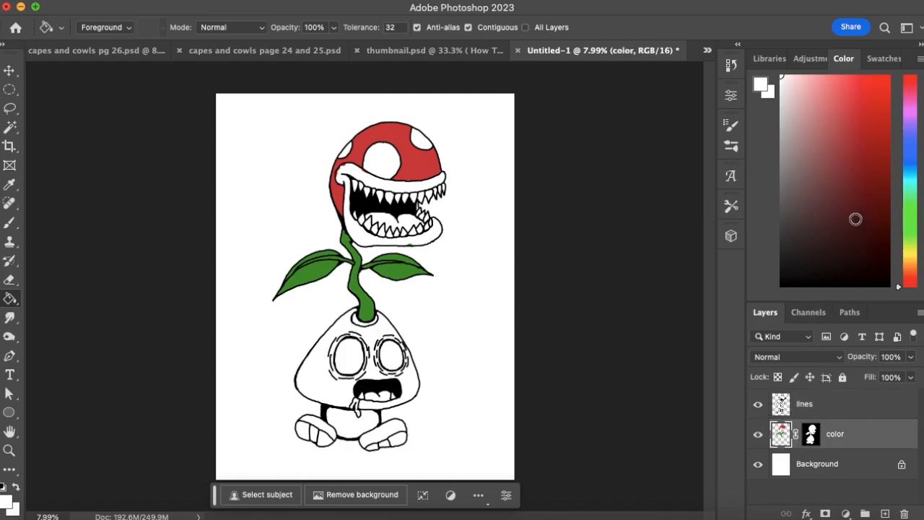
{"action": "left_click", "coordinate": [910, 265]}
{"action": "left_click", "coordinate": [815, 106]}
{"action": "mouse_move", "coordinate": [815, 106]}
{"action": "left_mouse_down"}
{"action": "mouse_move", "coordinate": [808, 122]}
{"action": "mouse_move", "coordinate": [802, 114]}
{"action": "left_mouse_up"}
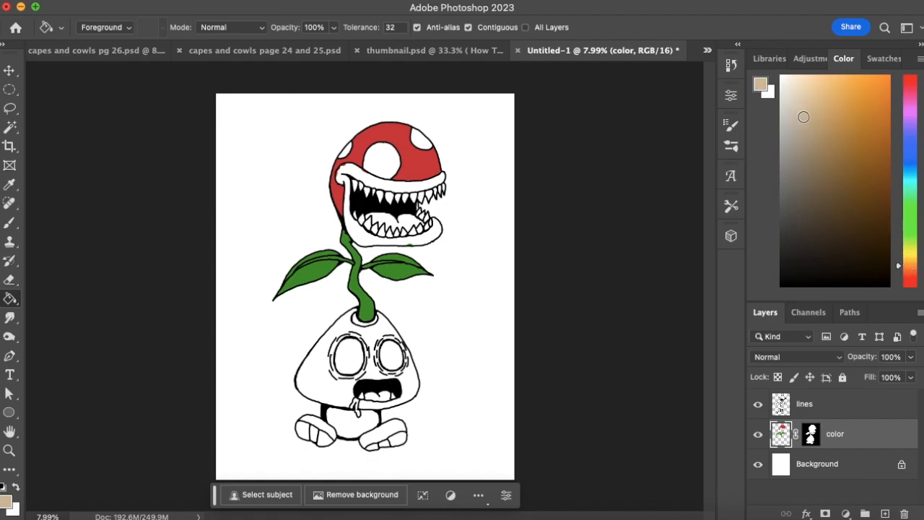
Step: Test the beige with a brush stroke beside the mouth, choose a slightly lighter beige, and undo the stroke
{"action": "left_click", "coordinate": [10, 450]}
{"action": "left_click_drag", "start_coordinate": [407, 190], "coordinate": [442, 205]}
{"action": "left_click", "coordinate": [10, 222]}
{"action": "mouse_move", "coordinate": [315, 226]}
{"action": "left_mouse_down"}
{"action": "mouse_move", "coordinate": [314, 175]}
{"action": "mouse_move", "coordinate": [314, 200]}
{"action": "left_mouse_up"}
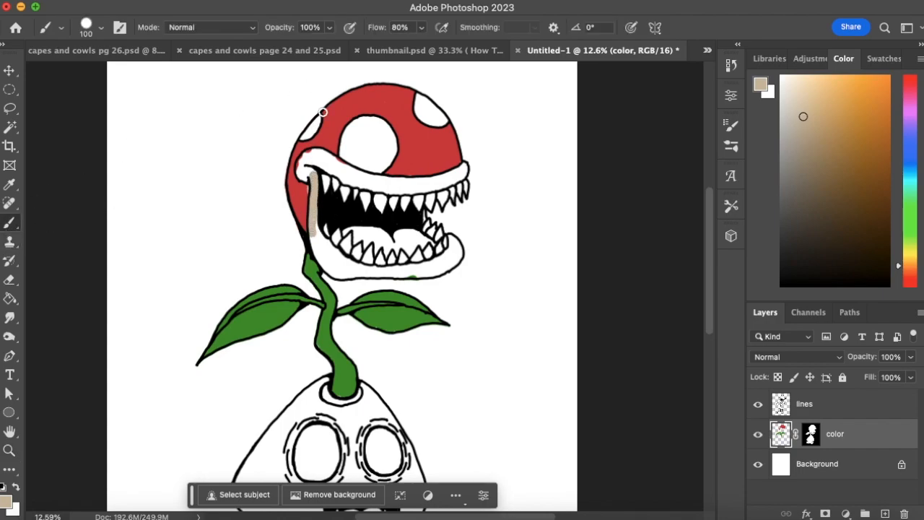
{"action": "left_click", "coordinate": [803, 100]}
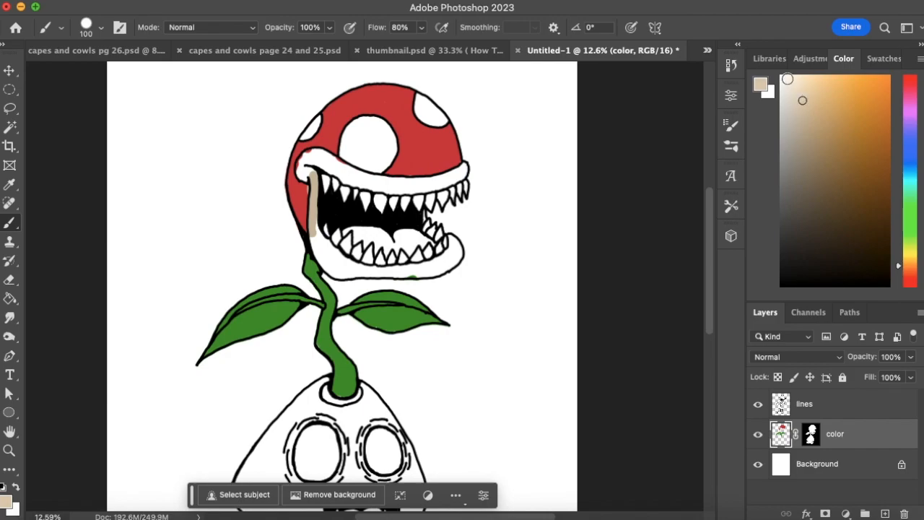
{"action": "key", "text": "ctrl+z"}
Step: Reduce the brush size to 70 and paint the mouth corner and left part of the upper lip beige
{"action": "key", "text": "bracketleft"}
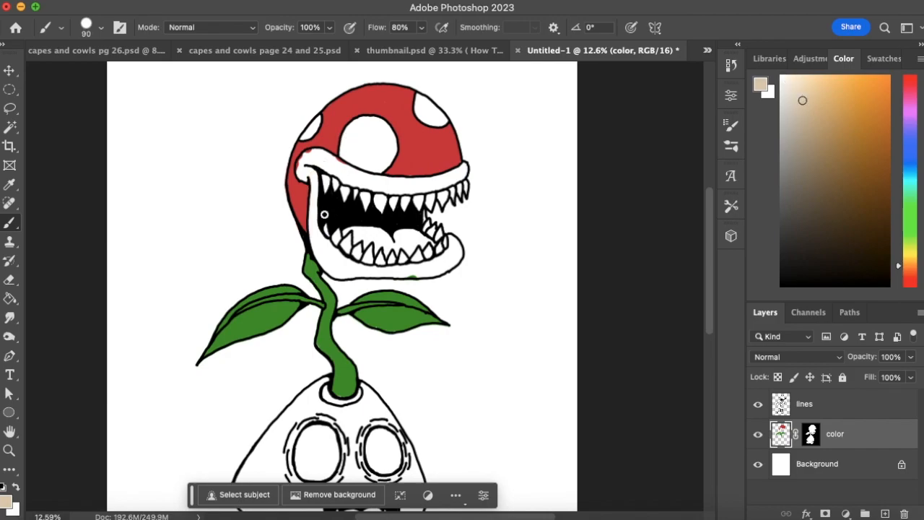
{"action": "key", "text": "bracketleft"}
{"action": "key", "text": "bracketleft"}
{"action": "mouse_move", "coordinate": [315, 227]}
{"action": "left_mouse_down"}
{"action": "mouse_move", "coordinate": [316, 177]}
{"action": "mouse_move", "coordinate": [316, 185]}
{"action": "mouse_move", "coordinate": [301, 155]}
{"action": "mouse_move", "coordinate": [301, 167]}
{"action": "mouse_move", "coordinate": [303, 155]}
{"action": "mouse_move", "coordinate": [319, 152]}
{"action": "mouse_move", "coordinate": [325, 163]}
{"action": "mouse_move", "coordinate": [319, 158]}
{"action": "mouse_move", "coordinate": [315, 172]}
{"action": "mouse_move", "coordinate": [321, 150]}
{"action": "mouse_move", "coordinate": [353, 180]}
{"action": "mouse_move", "coordinate": [327, 169]}
{"action": "mouse_move", "coordinate": [353, 179]}
{"action": "mouse_move", "coordinate": [335, 161]}
{"action": "mouse_move", "coordinate": [366, 186]}
{"action": "mouse_move", "coordinate": [377, 187]}
{"action": "mouse_move", "coordinate": [352, 172]}
{"action": "mouse_move", "coordinate": [387, 185]}
{"action": "left_mouse_up"}
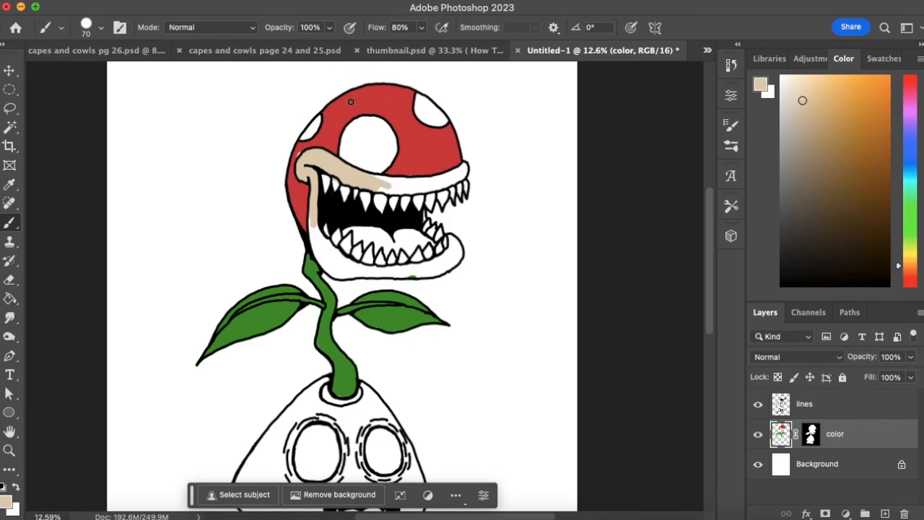
Step: Touch up the red beside the lip, resample the beige, and paint the rest of the upper and lower lips
{"action": "left_click", "coordinate": [336, 127], "text": "alt"}
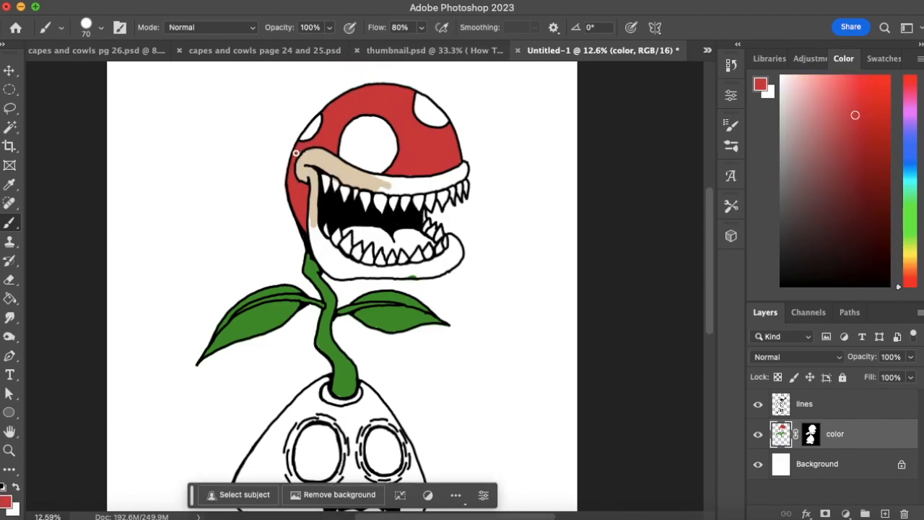
{"action": "left_click", "coordinate": [333, 159], "text": "alt"}
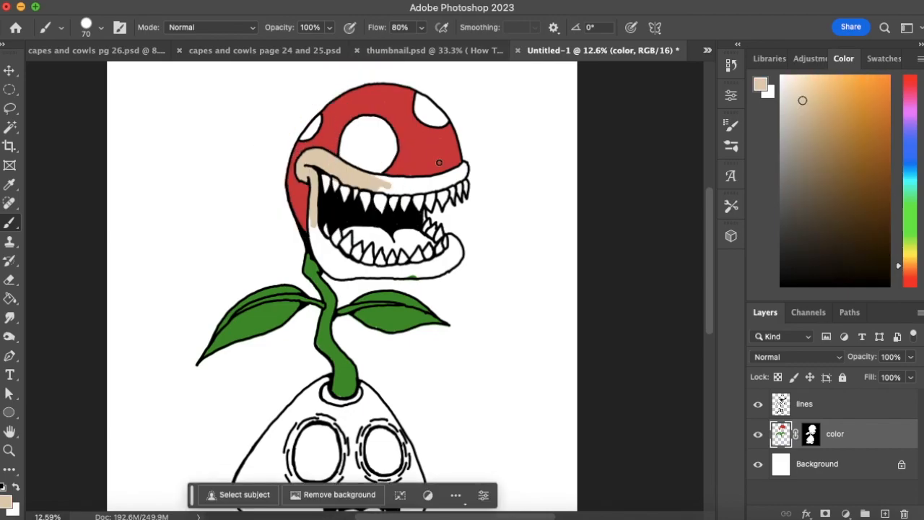
{"action": "mouse_move", "coordinate": [393, 187]}
{"action": "left_mouse_down"}
{"action": "mouse_move", "coordinate": [416, 191]}
{"action": "mouse_move", "coordinate": [376, 179]}
{"action": "mouse_move", "coordinate": [443, 179]}
{"action": "mouse_move", "coordinate": [433, 188]}
{"action": "mouse_move", "coordinate": [466, 166]}
{"action": "left_mouse_up"}
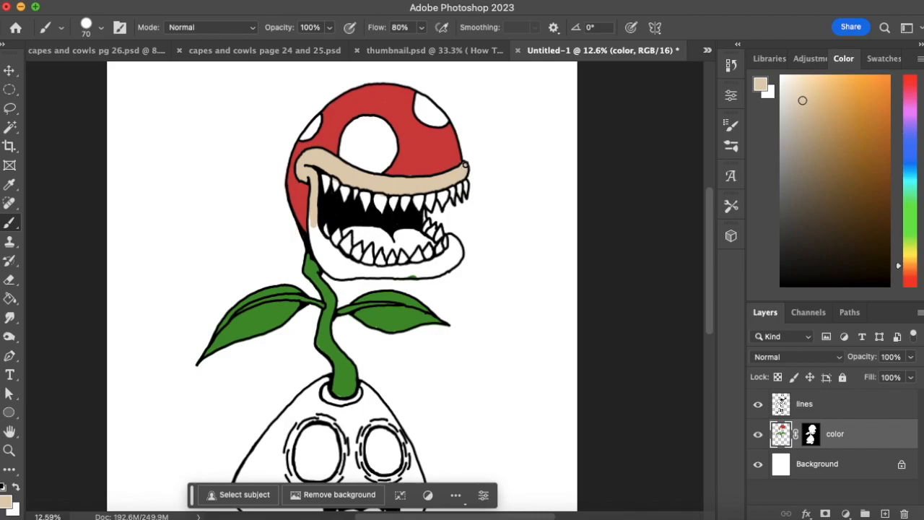
{"action": "mouse_move", "coordinate": [316, 242]}
{"action": "left_mouse_down"}
{"action": "mouse_move", "coordinate": [312, 225]}
{"action": "mouse_move", "coordinate": [322, 259]}
{"action": "mouse_move", "coordinate": [330, 268]}
{"action": "mouse_move", "coordinate": [331, 250]}
{"action": "mouse_move", "coordinate": [337, 266]}
{"action": "mouse_move", "coordinate": [315, 223]}
{"action": "left_mouse_up"}
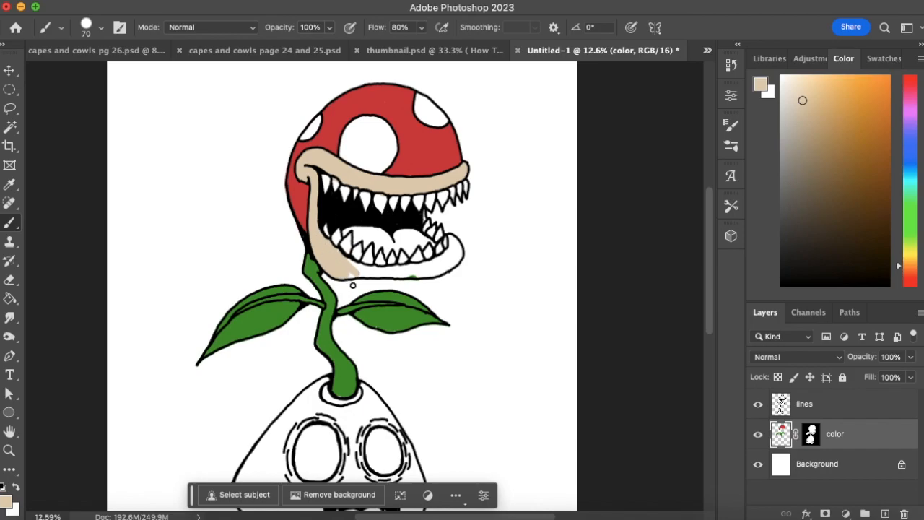
{"action": "mouse_move", "coordinate": [355, 276]}
{"action": "left_mouse_down"}
{"action": "mouse_move", "coordinate": [402, 273]}
{"action": "mouse_move", "coordinate": [337, 250]}
{"action": "mouse_move", "coordinate": [379, 273]}
{"action": "mouse_move", "coordinate": [365, 264]}
{"action": "mouse_move", "coordinate": [421, 266]}
{"action": "mouse_move", "coordinate": [413, 278]}
{"action": "mouse_move", "coordinate": [430, 270]}
{"action": "mouse_move", "coordinate": [371, 266]}
{"action": "mouse_move", "coordinate": [432, 262]}
{"action": "mouse_move", "coordinate": [447, 263]}
{"action": "left_mouse_up"}
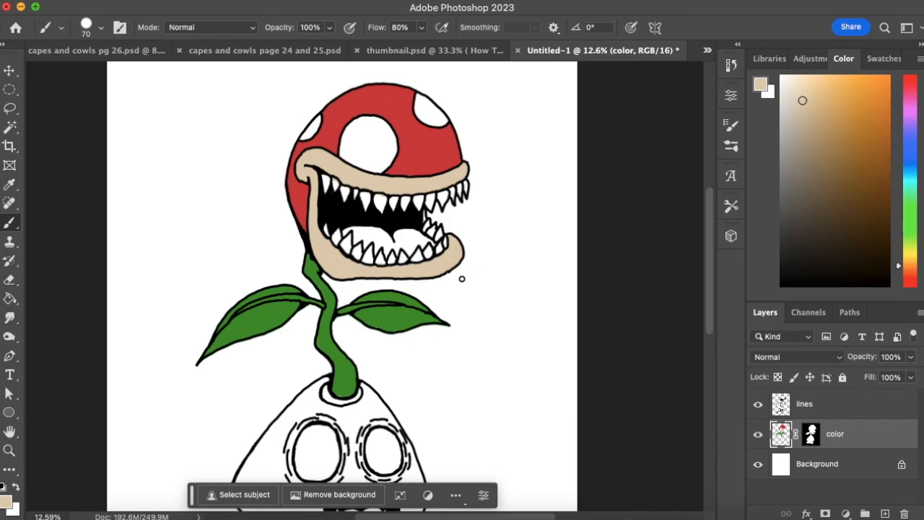
Step: Choose a muted red foreground colour and paint the tongue and both rows of teeth with it
{"action": "left_click_drag", "start_coordinate": [911, 279], "coordinate": [915, 292]}
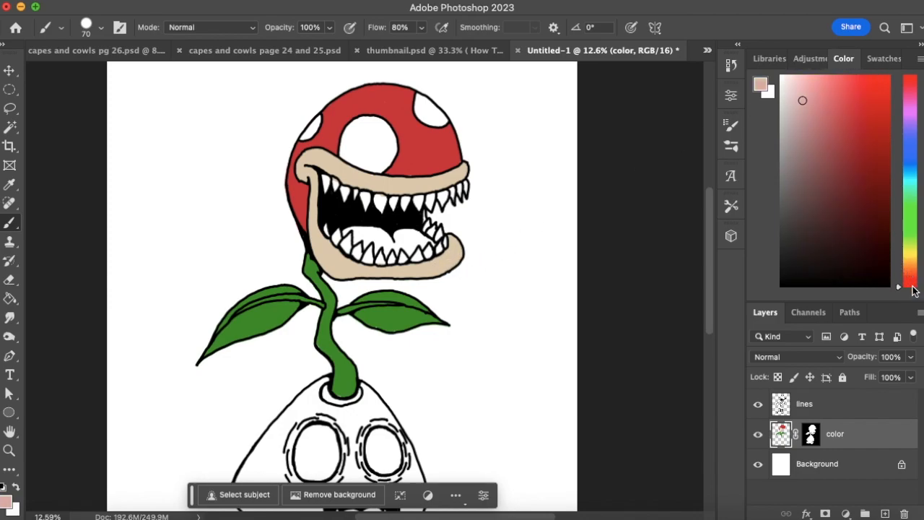
{"action": "left_click_drag", "start_coordinate": [826, 106], "coordinate": [831, 135]}
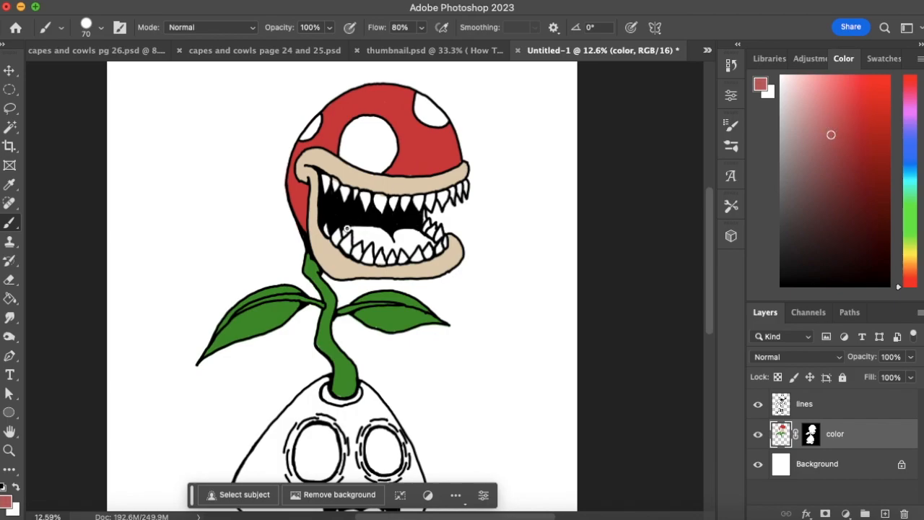
{"action": "mouse_move", "coordinate": [345, 232]}
{"action": "left_mouse_down"}
{"action": "mouse_move", "coordinate": [371, 237]}
{"action": "mouse_move", "coordinate": [365, 245]}
{"action": "mouse_move", "coordinate": [389, 232]}
{"action": "mouse_move", "coordinate": [376, 239]}
{"action": "mouse_move", "coordinate": [386, 256]}
{"action": "mouse_move", "coordinate": [423, 241]}
{"action": "left_mouse_up"}
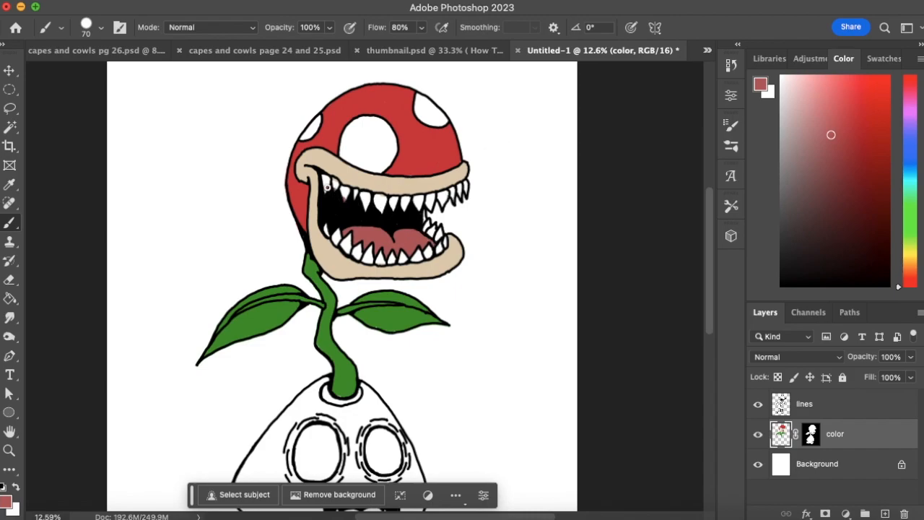
{"action": "mouse_move", "coordinate": [325, 187]}
{"action": "left_mouse_down"}
{"action": "mouse_move", "coordinate": [366, 196]}
{"action": "mouse_move", "coordinate": [364, 205]}
{"action": "mouse_move", "coordinate": [422, 199]}
{"action": "mouse_move", "coordinate": [380, 196]}
{"action": "mouse_move", "coordinate": [422, 199]}
{"action": "mouse_move", "coordinate": [417, 210]}
{"action": "mouse_move", "coordinate": [461, 186]}
{"action": "left_mouse_up"}
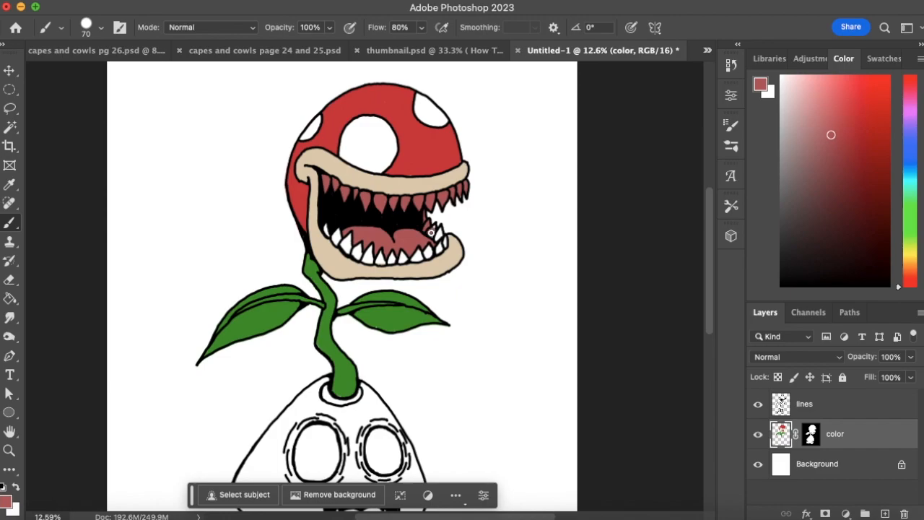
{"action": "mouse_move", "coordinate": [430, 238]}
{"action": "left_mouse_down"}
{"action": "mouse_move", "coordinate": [441, 231]}
{"action": "mouse_move", "coordinate": [427, 255]}
{"action": "mouse_move", "coordinate": [365, 258]}
{"action": "mouse_move", "coordinate": [376, 261]}
{"action": "mouse_move", "coordinate": [345, 246]}
{"action": "mouse_move", "coordinate": [340, 231]}
{"action": "left_mouse_up"}
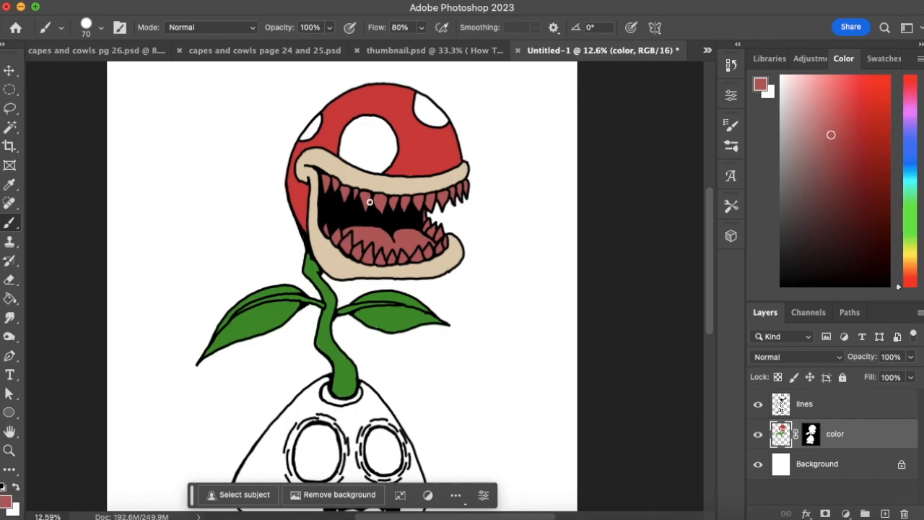
Step: Sample white from the background and paint the lower teeth white
{"action": "left_click", "coordinate": [473, 219], "text": "alt"}
{"action": "left_click_drag", "start_coordinate": [441, 226], "coordinate": [440, 247]}
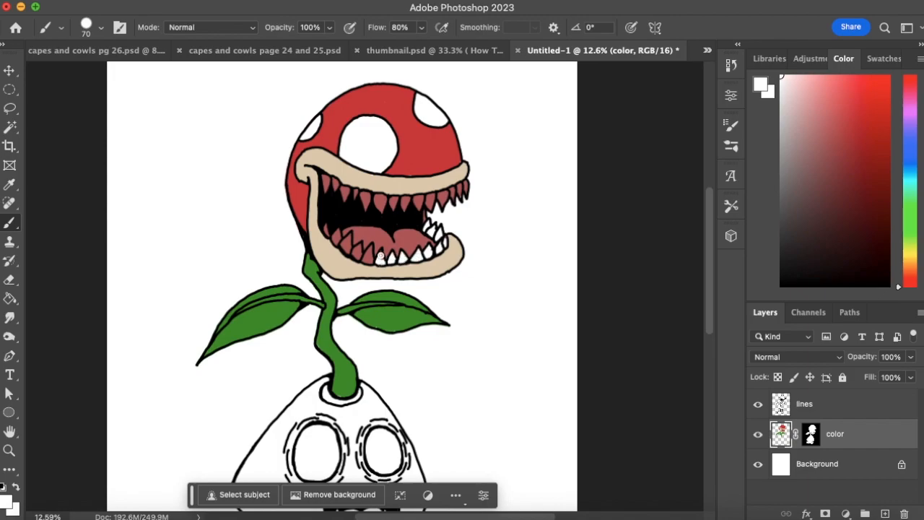
{"action": "mouse_move", "coordinate": [366, 260]}
{"action": "left_mouse_down"}
{"action": "mouse_move", "coordinate": [370, 253]}
{"action": "mouse_move", "coordinate": [346, 241]}
{"action": "mouse_move", "coordinate": [339, 246]}
{"action": "left_mouse_up"}
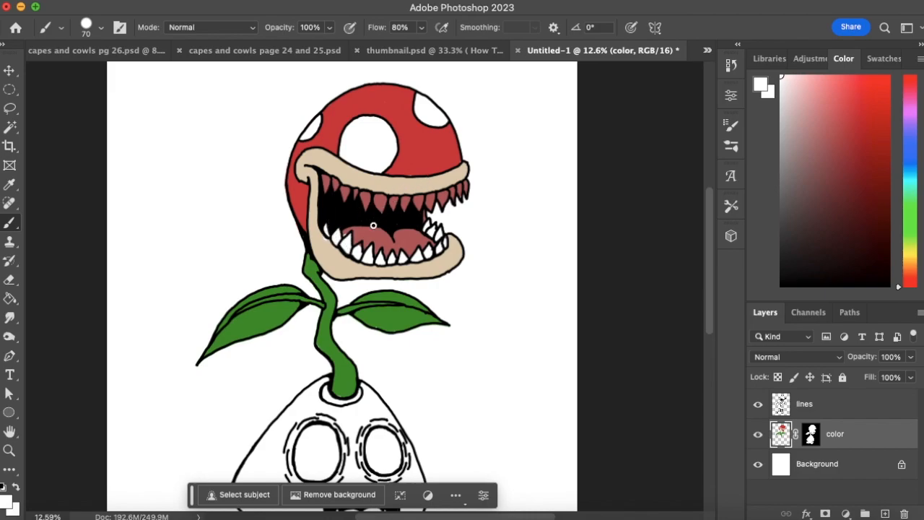
Step: Retouch the tongue and lower lip edges with their sampled colours, and paint the upper teeth with sampled white
{"action": "left_click", "coordinate": [368, 233], "text": "alt"}
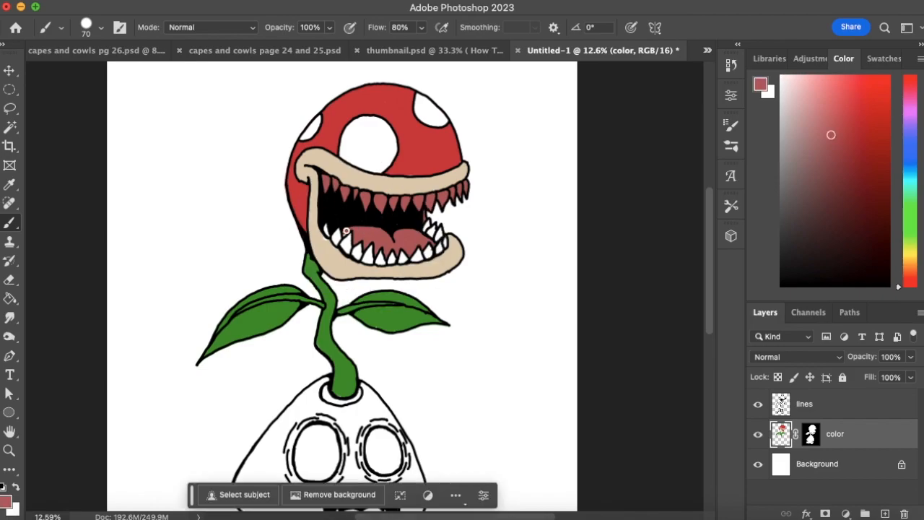
{"action": "left_click", "coordinate": [326, 243], "text": "alt"}
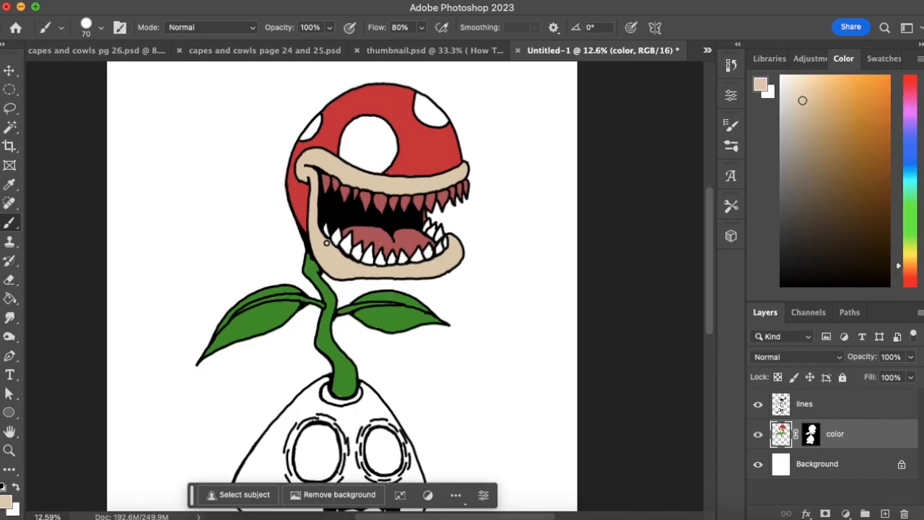
{"action": "left_click", "coordinate": [476, 215], "text": "alt"}
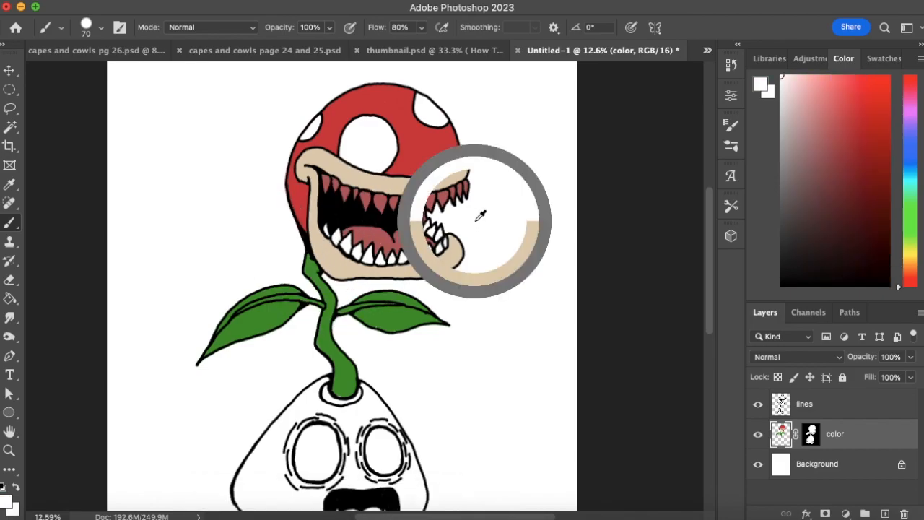
{"action": "mouse_move", "coordinate": [329, 179]}
{"action": "left_mouse_down"}
{"action": "mouse_move", "coordinate": [379, 207]}
{"action": "mouse_move", "coordinate": [360, 210]}
{"action": "mouse_move", "coordinate": [370, 195]}
{"action": "mouse_move", "coordinate": [403, 203]}
{"action": "mouse_move", "coordinate": [392, 210]}
{"action": "mouse_move", "coordinate": [382, 196]}
{"action": "mouse_move", "coordinate": [436, 202]}
{"action": "mouse_move", "coordinate": [424, 208]}
{"action": "mouse_move", "coordinate": [456, 192]}
{"action": "mouse_move", "coordinate": [447, 206]}
{"action": "mouse_move", "coordinate": [461, 186]}
{"action": "left_mouse_up"}
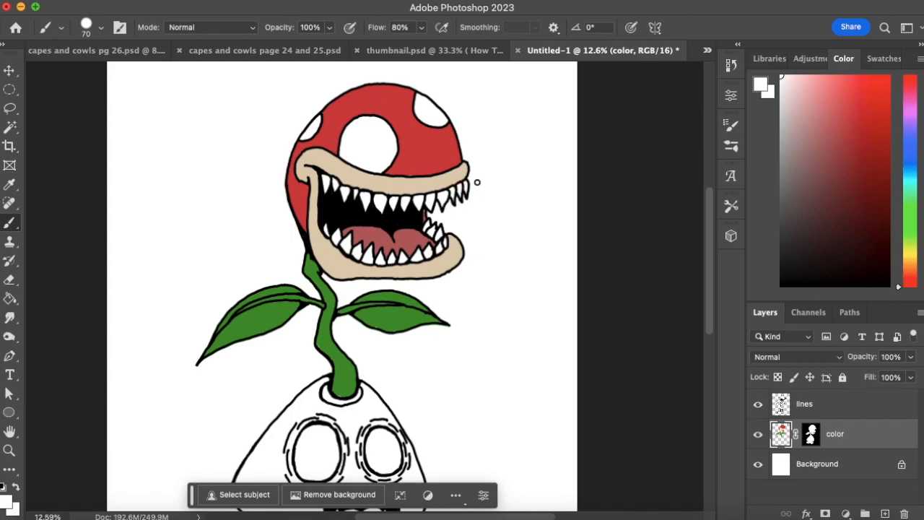
Step: Choose a reddish-brown foreground colour, trying a brown stroke on the side of the mushroom head
{"action": "left_click", "coordinate": [416, 238], "text": "alt"}
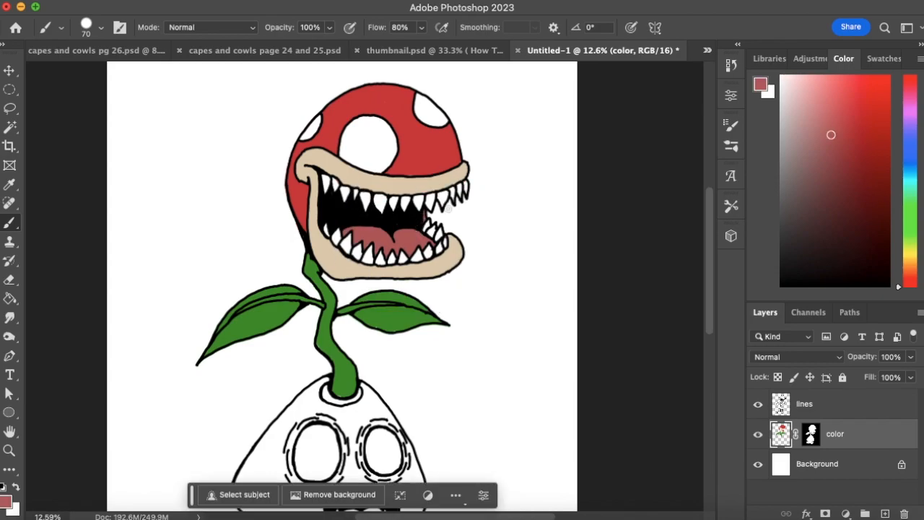
{"action": "scroll", "coordinate": [415, 339], "scroll_direction": "down", "scroll_amount": 5}
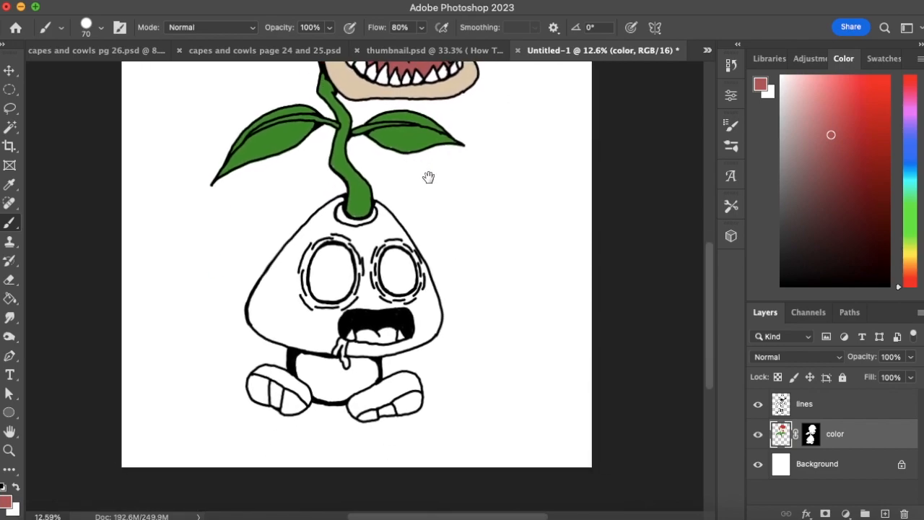
{"action": "left_click", "coordinate": [910, 271]}
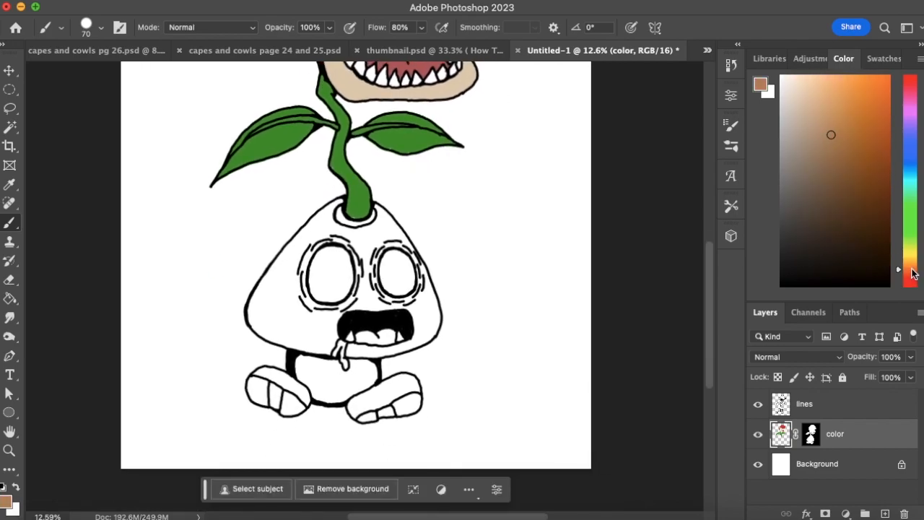
{"action": "left_click", "coordinate": [843, 186]}
{"action": "left_click_drag", "start_coordinate": [267, 313], "coordinate": [298, 258]}
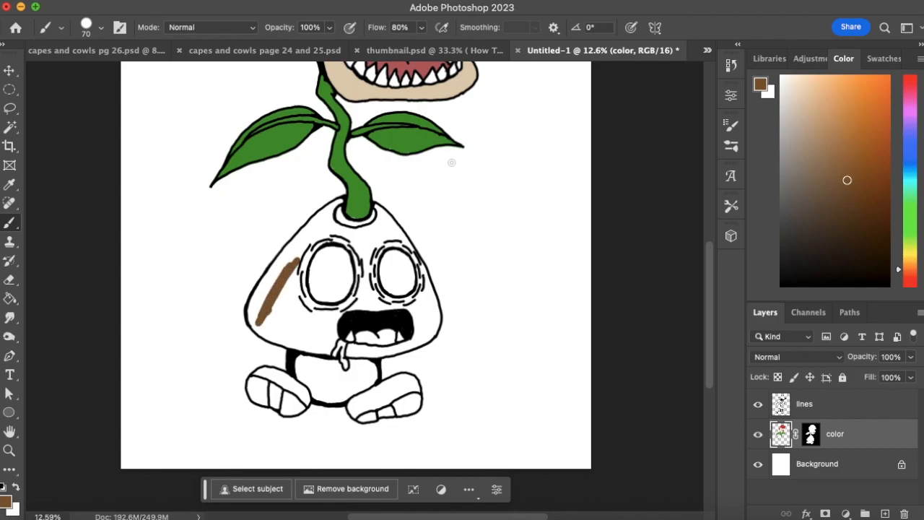
{"action": "left_click", "coordinate": [909, 271]}
{"action": "left_click_drag", "start_coordinate": [856, 179], "coordinate": [862, 182]}
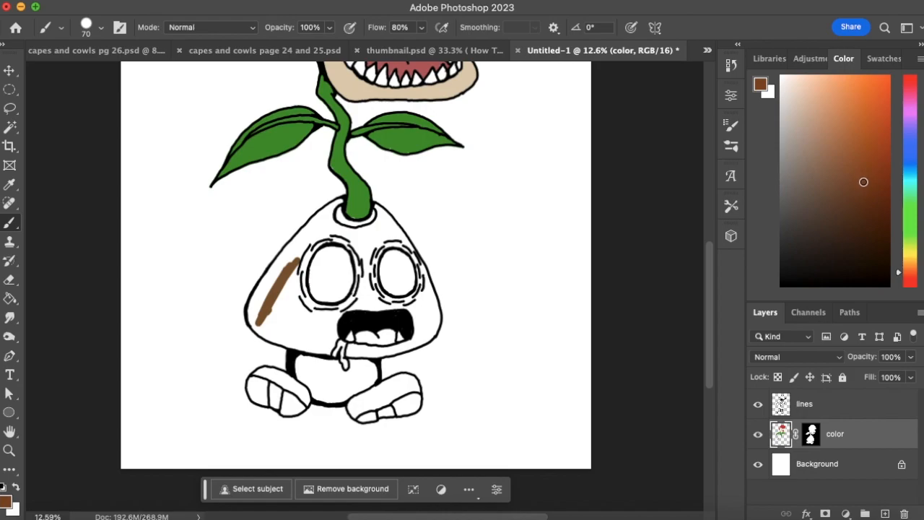
Step: Paint the mushroom head's left side and stem-hole rim reddish brown, and retouch the stem base with its sampled green
{"action": "mouse_move", "coordinate": [266, 293]}
{"action": "left_mouse_down"}
{"action": "mouse_move", "coordinate": [293, 268]}
{"action": "mouse_move", "coordinate": [262, 321]}
{"action": "mouse_move", "coordinate": [301, 243]}
{"action": "mouse_move", "coordinate": [260, 313]}
{"action": "mouse_move", "coordinate": [256, 299]}
{"action": "mouse_move", "coordinate": [305, 223]}
{"action": "mouse_move", "coordinate": [283, 282]}
{"action": "mouse_move", "coordinate": [335, 200]}
{"action": "mouse_move", "coordinate": [339, 223]}
{"action": "mouse_move", "coordinate": [342, 203]}
{"action": "mouse_move", "coordinate": [346, 219]}
{"action": "mouse_move", "coordinate": [364, 221]}
{"action": "mouse_move", "coordinate": [345, 223]}
{"action": "mouse_move", "coordinate": [372, 220]}
{"action": "left_mouse_up"}
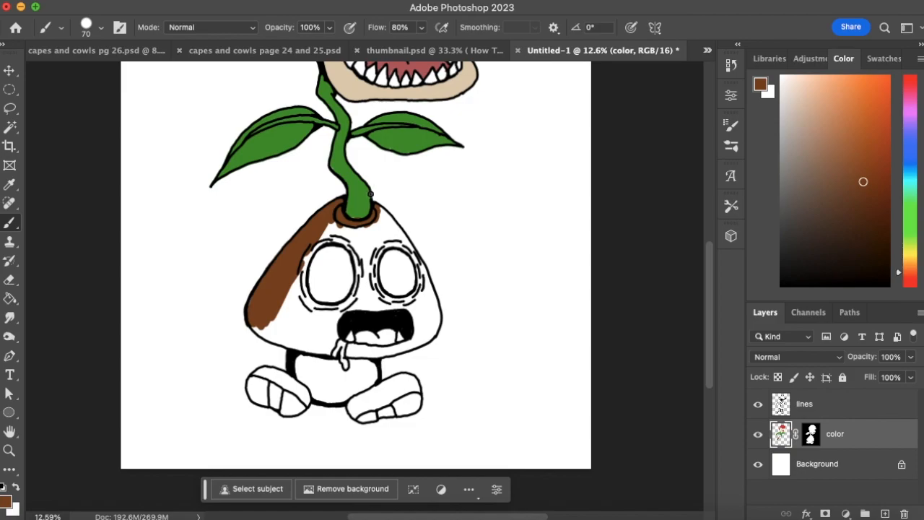
{"action": "left_click", "coordinate": [365, 204], "text": "alt"}
{"action": "mouse_move", "coordinate": [368, 203]}
{"action": "left_mouse_down"}
{"action": "mouse_move", "coordinate": [318, 227]}
{"action": "mouse_move", "coordinate": [302, 267]}
{"action": "mouse_move", "coordinate": [300, 335]}
{"action": "mouse_move", "coordinate": [287, 345]}
{"action": "mouse_move", "coordinate": [274, 321]}
{"action": "mouse_move", "coordinate": [293, 279]}
{"action": "mouse_move", "coordinate": [276, 318]}
{"action": "mouse_move", "coordinate": [254, 333]}
{"action": "mouse_move", "coordinate": [254, 283]}
{"action": "left_mouse_up"}
{"action": "left_click", "coordinate": [315, 228], "text": "alt"}
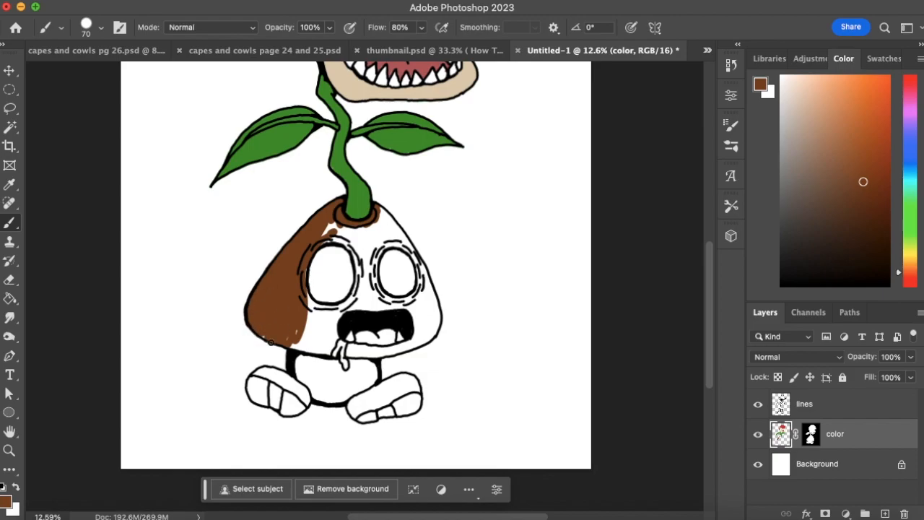
Step: Paint the rest of the mushroom head reddish brown, including the eye areas and the strip below the mouth
{"action": "mouse_move", "coordinate": [293, 327]}
{"action": "left_mouse_down"}
{"action": "mouse_move", "coordinate": [305, 344]}
{"action": "mouse_move", "coordinate": [329, 353]}
{"action": "mouse_move", "coordinate": [341, 319]}
{"action": "mouse_move", "coordinate": [308, 339]}
{"action": "mouse_move", "coordinate": [323, 307]}
{"action": "mouse_move", "coordinate": [310, 299]}
{"action": "mouse_move", "coordinate": [305, 271]}
{"action": "mouse_move", "coordinate": [335, 310]}
{"action": "mouse_move", "coordinate": [352, 302]}
{"action": "mouse_move", "coordinate": [332, 308]}
{"action": "mouse_move", "coordinate": [352, 301]}
{"action": "mouse_move", "coordinate": [351, 273]}
{"action": "mouse_move", "coordinate": [368, 247]}
{"action": "mouse_move", "coordinate": [324, 286]}
{"action": "mouse_move", "coordinate": [354, 241]}
{"action": "mouse_move", "coordinate": [343, 249]}
{"action": "mouse_move", "coordinate": [309, 300]}
{"action": "mouse_move", "coordinate": [338, 254]}
{"action": "mouse_move", "coordinate": [305, 277]}
{"action": "mouse_move", "coordinate": [327, 259]}
{"action": "mouse_move", "coordinate": [334, 224]}
{"action": "mouse_move", "coordinate": [330, 232]}
{"action": "mouse_move", "coordinate": [375, 226]}
{"action": "mouse_move", "coordinate": [354, 229]}
{"action": "mouse_move", "coordinate": [360, 236]}
{"action": "mouse_move", "coordinate": [374, 222]}
{"action": "mouse_move", "coordinate": [352, 240]}
{"action": "mouse_move", "coordinate": [381, 212]}
{"action": "mouse_move", "coordinate": [376, 232]}
{"action": "mouse_move", "coordinate": [389, 223]}
{"action": "mouse_move", "coordinate": [368, 270]}
{"action": "mouse_move", "coordinate": [383, 272]}
{"action": "mouse_move", "coordinate": [358, 302]}
{"action": "mouse_move", "coordinate": [399, 272]}
{"action": "mouse_move", "coordinate": [352, 315]}
{"action": "mouse_move", "coordinate": [397, 308]}
{"action": "left_mouse_up"}
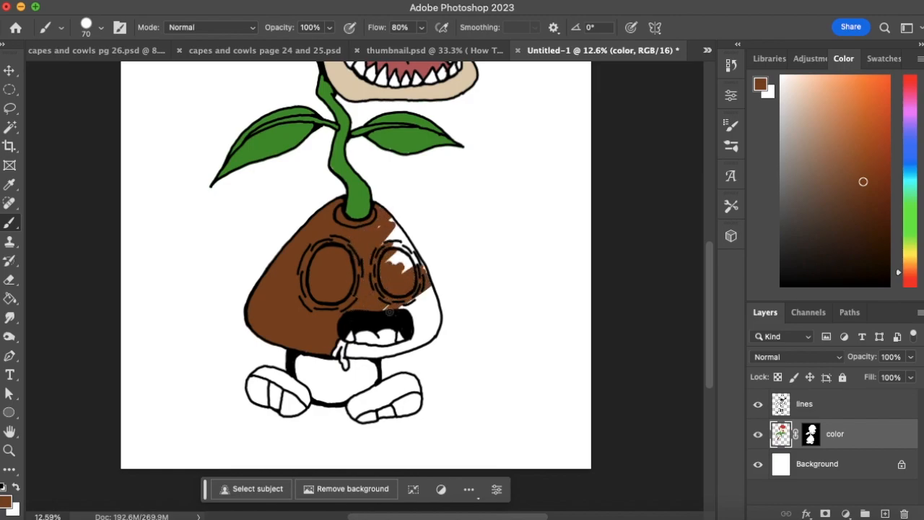
{"action": "mouse_move", "coordinate": [435, 269]}
{"action": "left_mouse_down"}
{"action": "mouse_move", "coordinate": [395, 291]}
{"action": "mouse_move", "coordinate": [438, 232]}
{"action": "mouse_move", "coordinate": [382, 277]}
{"action": "mouse_move", "coordinate": [410, 235]}
{"action": "mouse_move", "coordinate": [374, 260]}
{"action": "mouse_move", "coordinate": [402, 217]}
{"action": "mouse_move", "coordinate": [373, 229]}
{"action": "mouse_move", "coordinate": [384, 203]}
{"action": "left_mouse_up"}
{"action": "mouse_move", "coordinate": [402, 288]}
{"action": "left_mouse_down"}
{"action": "mouse_move", "coordinate": [425, 303]}
{"action": "mouse_move", "coordinate": [419, 321]}
{"action": "mouse_move", "coordinate": [409, 295]}
{"action": "mouse_move", "coordinate": [431, 296]}
{"action": "mouse_move", "coordinate": [437, 318]}
{"action": "mouse_move", "coordinate": [430, 338]}
{"action": "mouse_move", "coordinate": [415, 341]}
{"action": "left_mouse_up"}
{"action": "mouse_move", "coordinate": [362, 353]}
{"action": "left_mouse_down"}
{"action": "mouse_move", "coordinate": [392, 353]}
{"action": "mouse_move", "coordinate": [376, 352]}
{"action": "mouse_move", "coordinate": [418, 344]}
{"action": "left_mouse_up"}
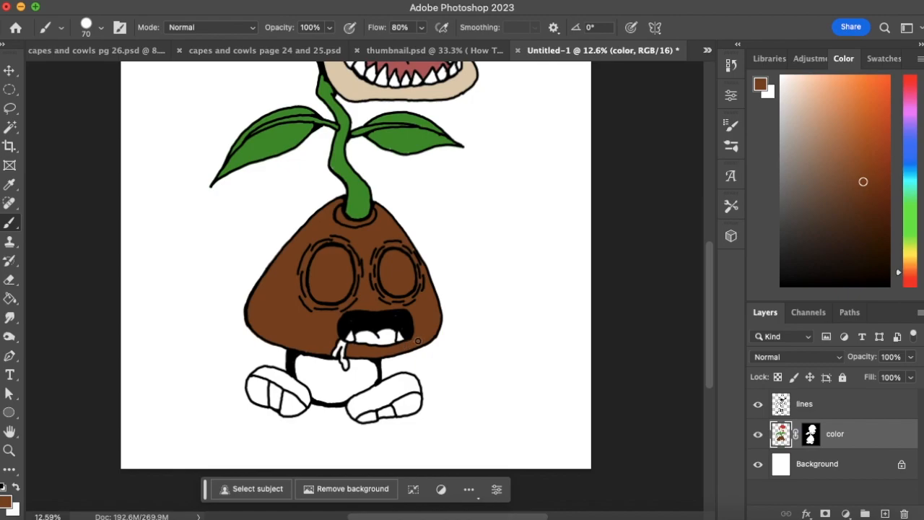
Step: Sample white from the background and paint both of the mushroom's eyes white
{"action": "left_click", "coordinate": [485, 224], "text": "alt"}
{"action": "mouse_move", "coordinate": [337, 273]}
{"action": "left_mouse_down"}
{"action": "mouse_move", "coordinate": [321, 292]}
{"action": "mouse_move", "coordinate": [312, 289]}
{"action": "mouse_move", "coordinate": [319, 254]}
{"action": "mouse_move", "coordinate": [313, 283]}
{"action": "mouse_move", "coordinate": [314, 262]}
{"action": "mouse_move", "coordinate": [336, 251]}
{"action": "mouse_move", "coordinate": [347, 261]}
{"action": "mouse_move", "coordinate": [345, 292]}
{"action": "mouse_move", "coordinate": [323, 300]}
{"action": "mouse_move", "coordinate": [338, 288]}
{"action": "mouse_move", "coordinate": [332, 295]}
{"action": "mouse_move", "coordinate": [335, 264]}
{"action": "mouse_move", "coordinate": [318, 286]}
{"action": "left_mouse_up"}
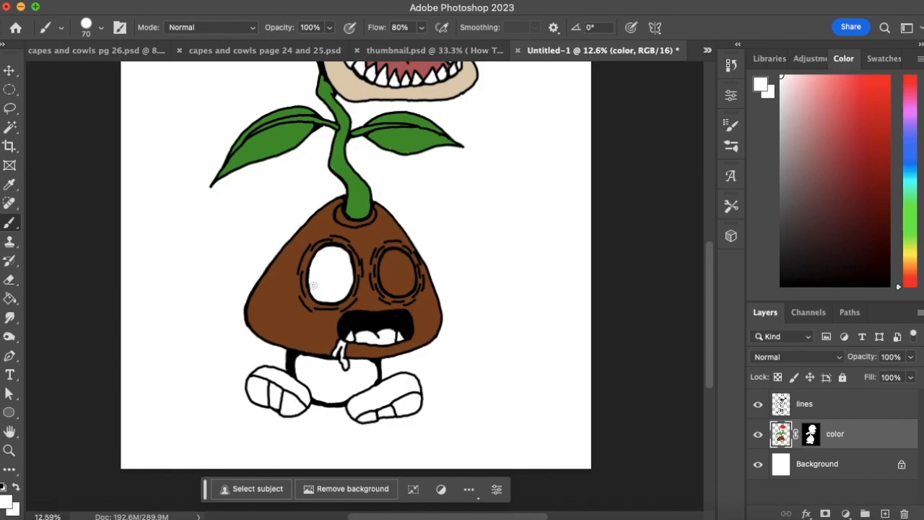
{"action": "mouse_move", "coordinate": [394, 279]}
{"action": "left_mouse_down"}
{"action": "mouse_move", "coordinate": [387, 271]}
{"action": "mouse_move", "coordinate": [399, 254]}
{"action": "mouse_move", "coordinate": [407, 272]}
{"action": "mouse_move", "coordinate": [401, 287]}
{"action": "mouse_move", "coordinate": [391, 286]}
{"action": "mouse_move", "coordinate": [398, 276]}
{"action": "left_mouse_up"}
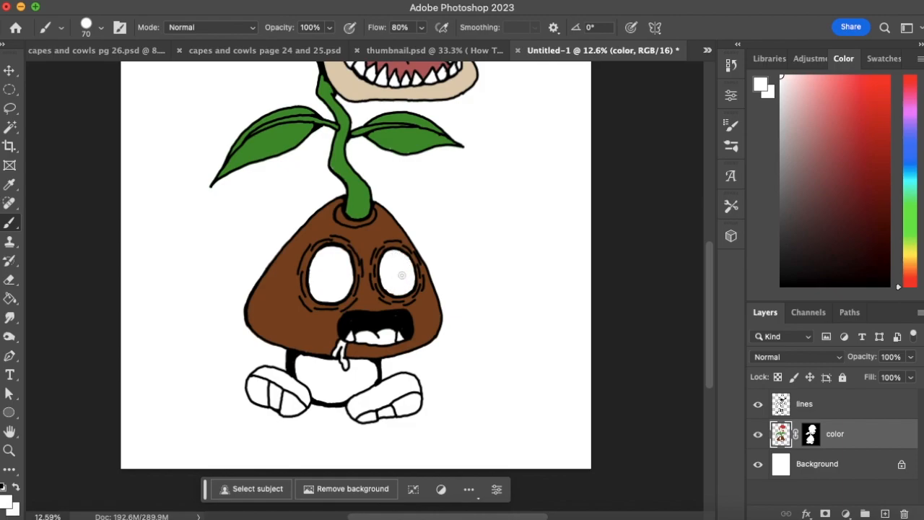
Step: Choose a yellow-green foreground colour for the mushroom's tongue and drool, and paint its teeth with sampled white
{"action": "left_click", "coordinate": [432, 65], "text": "alt"}
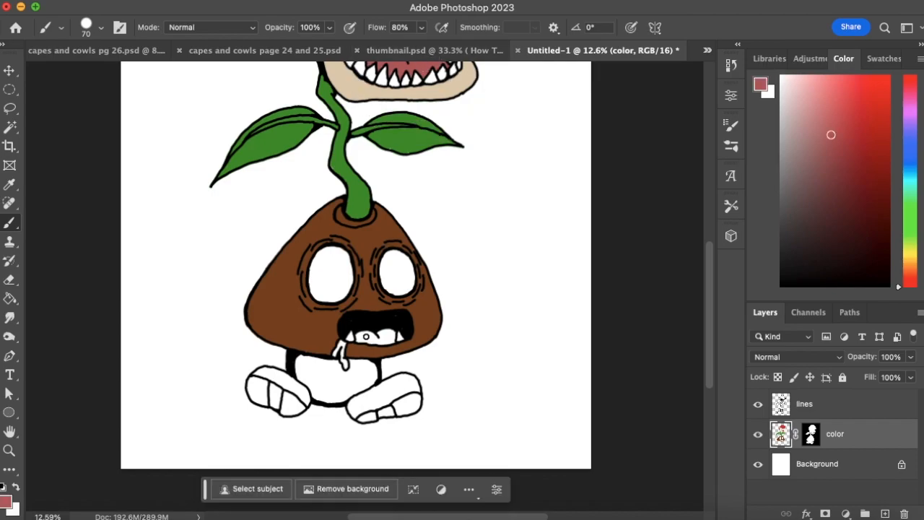
{"action": "left_click", "coordinate": [911, 240]}
{"action": "left_click", "coordinate": [820, 93]}
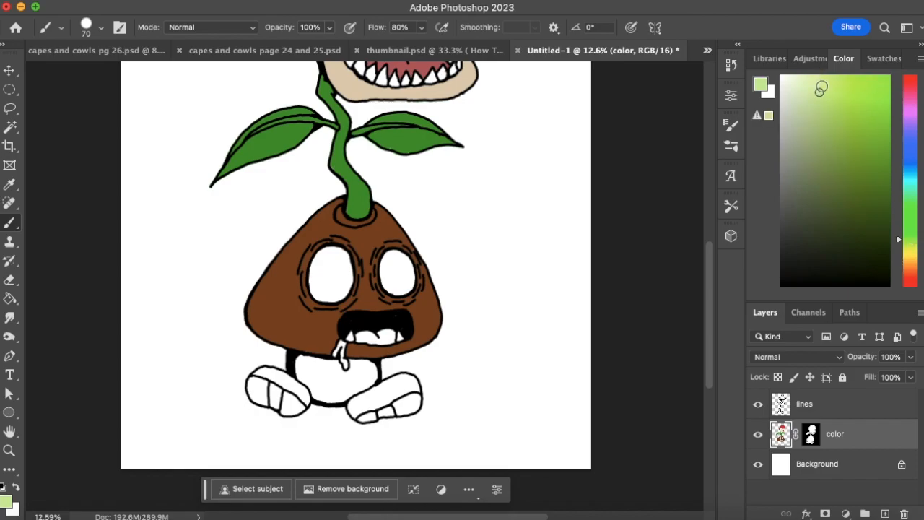
{"action": "left_click", "coordinate": [846, 116]}
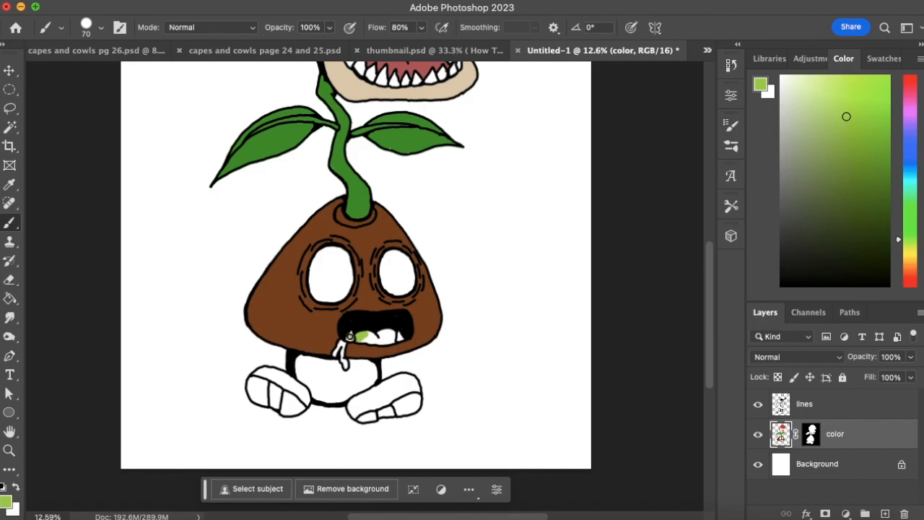
{"action": "mouse_move", "coordinate": [361, 335]}
{"action": "left_mouse_down"}
{"action": "mouse_move", "coordinate": [393, 338]}
{"action": "mouse_move", "coordinate": [381, 341]}
{"action": "left_mouse_up"}
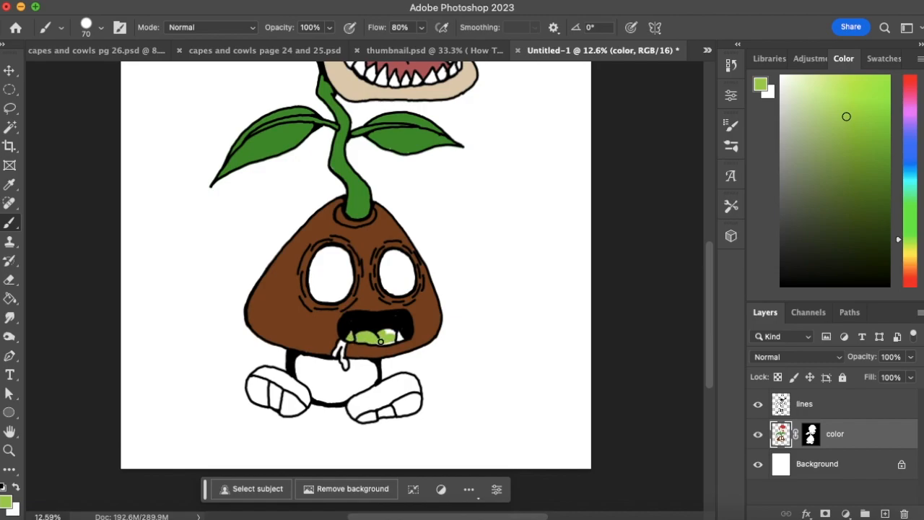
{"action": "left_click", "coordinate": [462, 318], "text": "alt"}
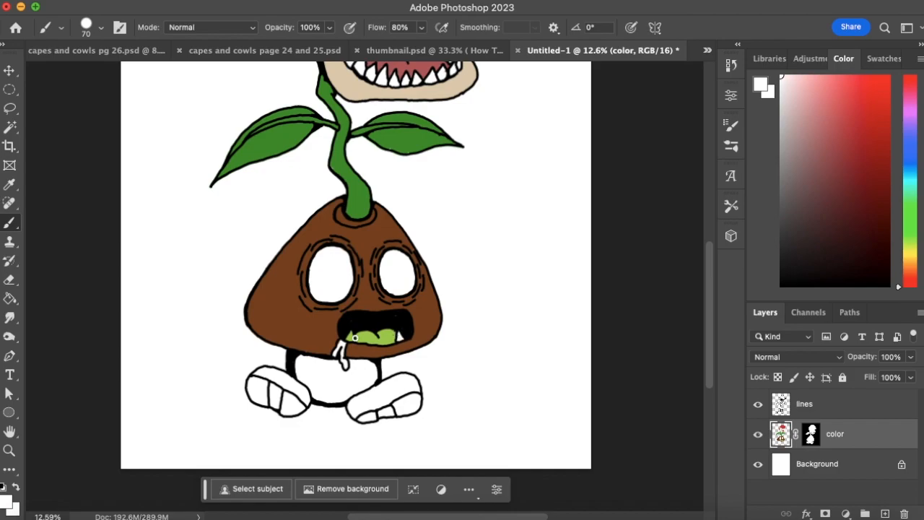
{"action": "left_click", "coordinate": [368, 334], "text": "alt"}
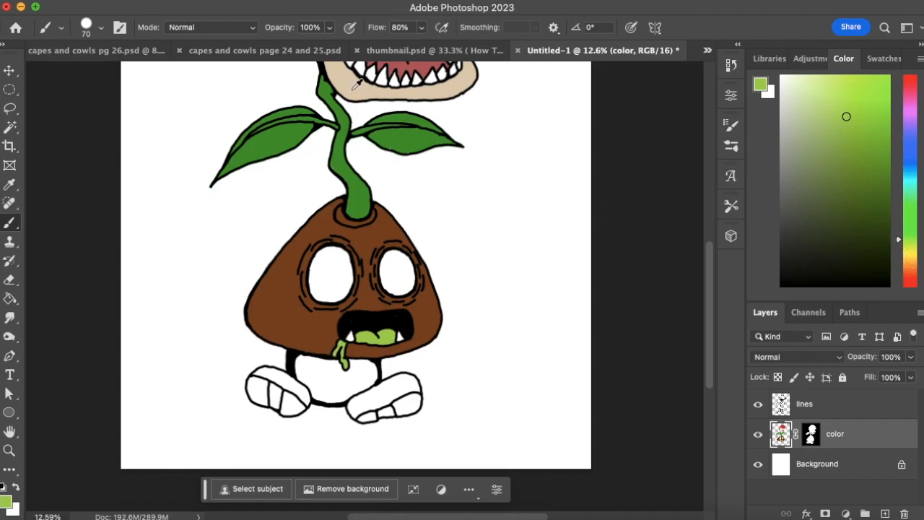
Step: Paint the mushroom's body with beige sampled from the plant's lip, and the upper parts of both shoes dark brown
{"action": "left_click", "coordinate": [357, 86], "text": "alt"}
{"action": "mouse_move", "coordinate": [315, 387]}
{"action": "left_mouse_down"}
{"action": "mouse_move", "coordinate": [296, 376]}
{"action": "mouse_move", "coordinate": [320, 391]}
{"action": "mouse_move", "coordinate": [310, 369]}
{"action": "mouse_move", "coordinate": [322, 390]}
{"action": "mouse_move", "coordinate": [316, 367]}
{"action": "mouse_move", "coordinate": [333, 367]}
{"action": "mouse_move", "coordinate": [308, 361]}
{"action": "mouse_move", "coordinate": [338, 365]}
{"action": "mouse_move", "coordinate": [334, 386]}
{"action": "mouse_move", "coordinate": [320, 388]}
{"action": "mouse_move", "coordinate": [333, 382]}
{"action": "mouse_move", "coordinate": [341, 391]}
{"action": "mouse_move", "coordinate": [314, 400]}
{"action": "mouse_move", "coordinate": [316, 387]}
{"action": "mouse_move", "coordinate": [343, 381]}
{"action": "mouse_move", "coordinate": [342, 370]}
{"action": "mouse_move", "coordinate": [341, 401]}
{"action": "mouse_move", "coordinate": [354, 367]}
{"action": "left_mouse_up"}
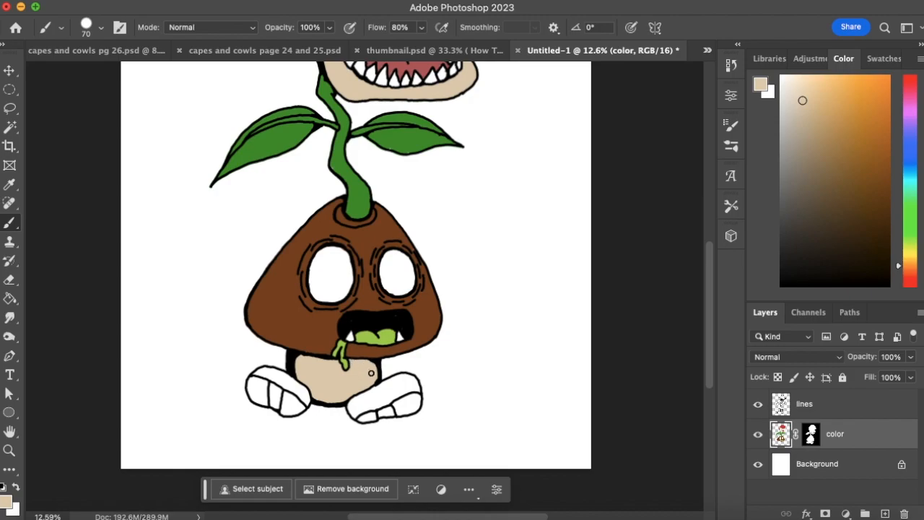
{"action": "left_click", "coordinate": [430, 307], "text": "alt"}
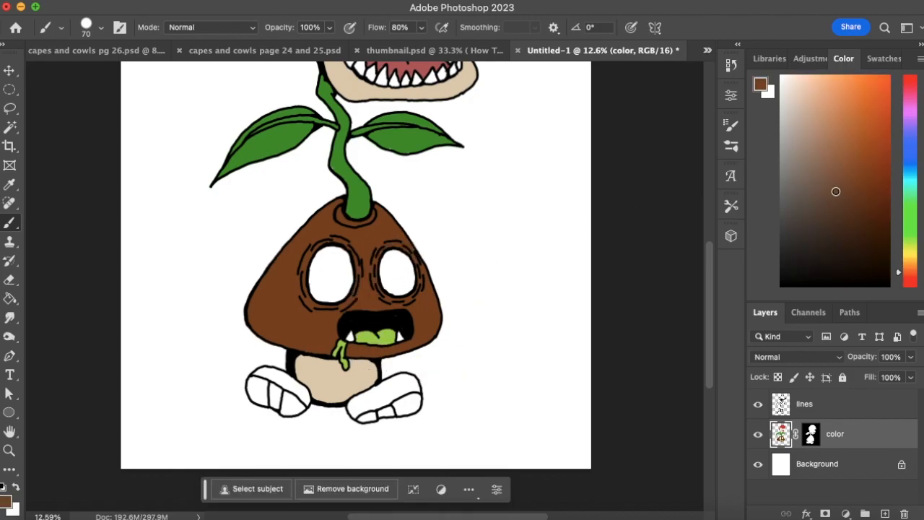
{"action": "left_click", "coordinate": [914, 267]}
{"action": "left_click", "coordinate": [835, 197]}
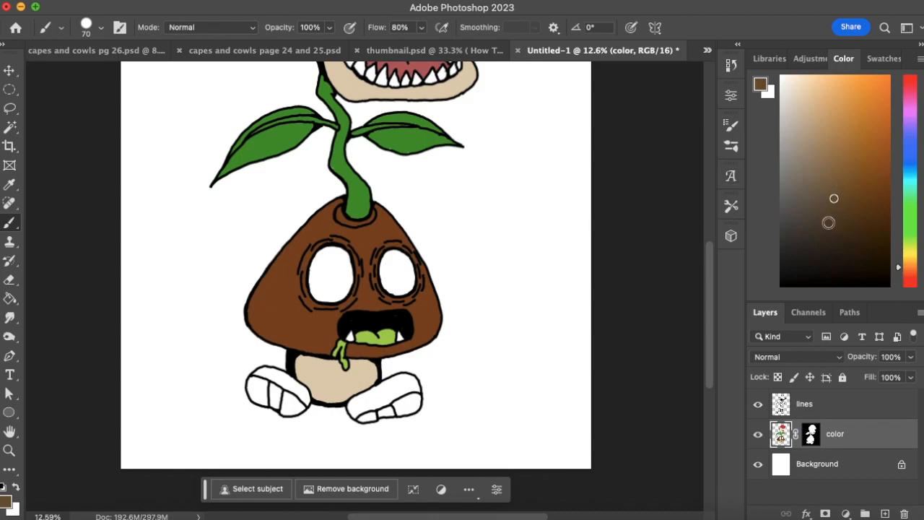
{"action": "left_click", "coordinate": [837, 211]}
{"action": "mouse_move", "coordinate": [275, 382]}
{"action": "left_mouse_down"}
{"action": "mouse_move", "coordinate": [252, 368]}
{"action": "mouse_move", "coordinate": [286, 378]}
{"action": "mouse_move", "coordinate": [270, 375]}
{"action": "mouse_move", "coordinate": [302, 397]}
{"action": "mouse_move", "coordinate": [288, 376]}
{"action": "mouse_move", "coordinate": [307, 399]}
{"action": "mouse_move", "coordinate": [359, 398]}
{"action": "mouse_move", "coordinate": [350, 406]}
{"action": "mouse_move", "coordinate": [389, 399]}
{"action": "mouse_move", "coordinate": [381, 405]}
{"action": "mouse_move", "coordinate": [415, 386]}
{"action": "mouse_move", "coordinate": [368, 397]}
{"action": "mouse_move", "coordinate": [396, 379]}
{"action": "left_mouse_up"}
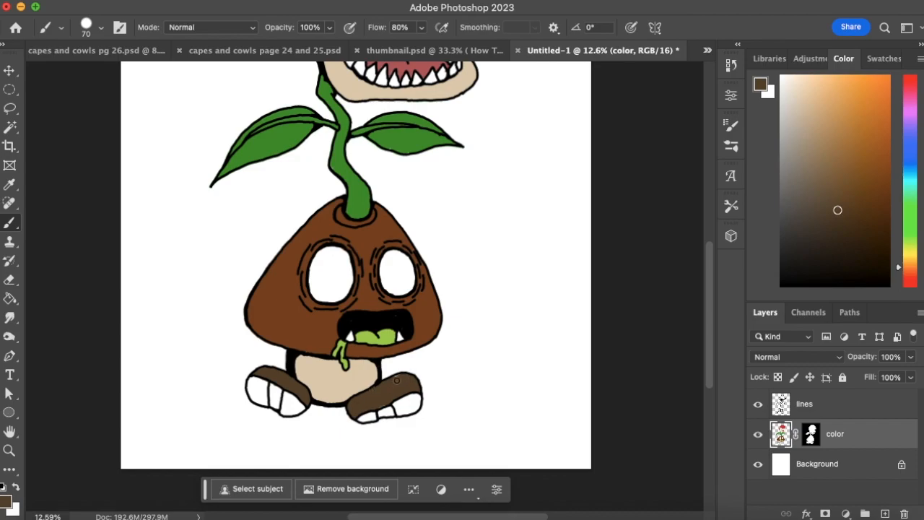
Step: Paint the soles of both shoes dark grey and retouch the uppers with their sampled dark brown
{"action": "left_click", "coordinate": [779, 245]}
{"action": "mouse_move", "coordinate": [371, 416]}
{"action": "left_mouse_down"}
{"action": "mouse_move", "coordinate": [360, 420]}
{"action": "mouse_move", "coordinate": [415, 398]}
{"action": "mouse_move", "coordinate": [406, 411]}
{"action": "left_mouse_up"}
{"action": "mouse_move", "coordinate": [260, 379]}
{"action": "left_mouse_down"}
{"action": "mouse_move", "coordinate": [273, 405]}
{"action": "mouse_move", "coordinate": [282, 406]}
{"action": "mouse_move", "coordinate": [279, 390]}
{"action": "mouse_move", "coordinate": [292, 396]}
{"action": "mouse_move", "coordinate": [289, 411]}
{"action": "left_mouse_up"}
{"action": "left_click", "coordinate": [300, 385], "text": "alt"}
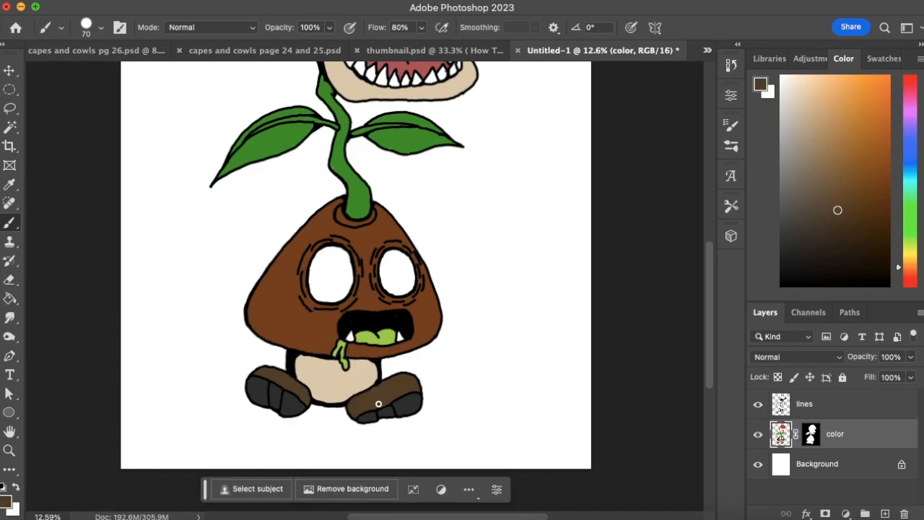
Step: Load the color layer's mask as a selection and add a new layer named shadow above the color layer
{"action": "key", "text": "z"}
{"action": "mouse_move", "coordinate": [479, 235]}
{"action": "left_mouse_down"}
{"action": "mouse_move", "coordinate": [390, 296]}
{"action": "mouse_move", "coordinate": [410, 289]}
{"action": "mouse_move", "coordinate": [449, 298]}
{"action": "left_mouse_up"}
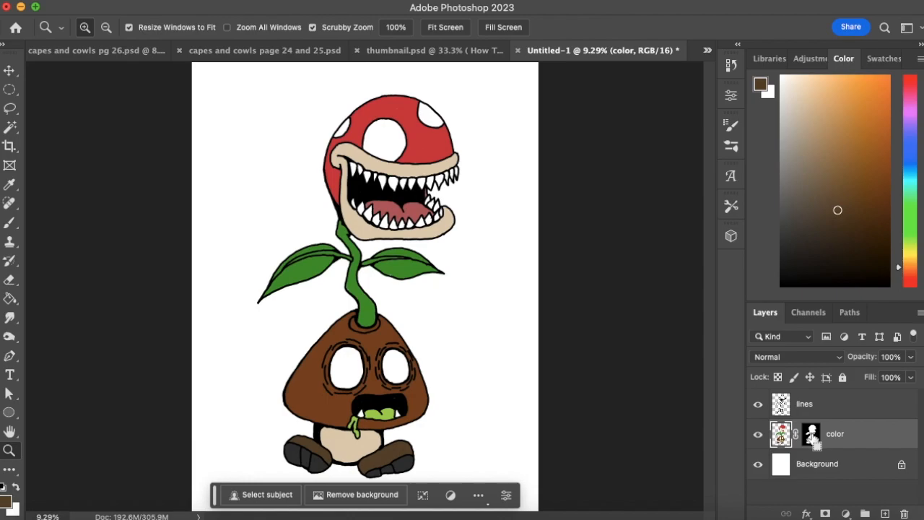
{"action": "left_click", "coordinate": [812, 434], "text": "super"}
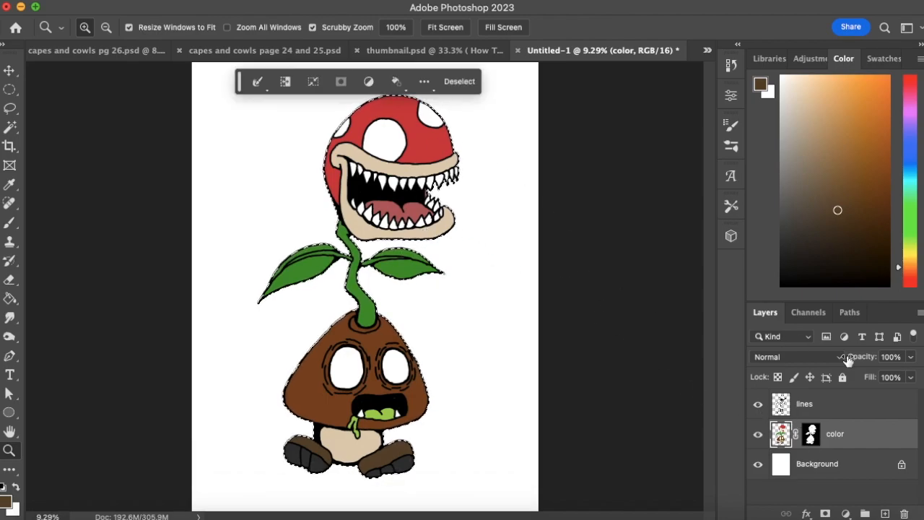
{"action": "left_click", "coordinate": [886, 513]}
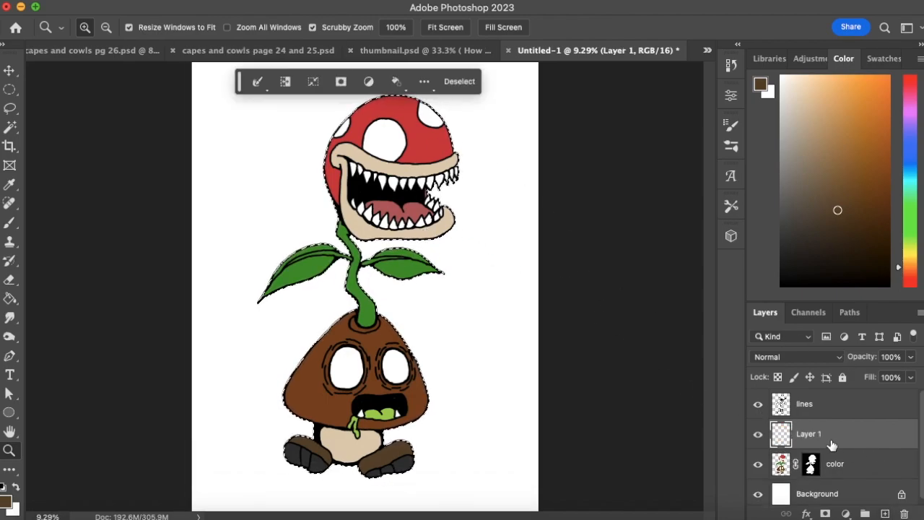
{"action": "double_click", "coordinate": [797, 433]}
{"action": "type", "text": "shad"}
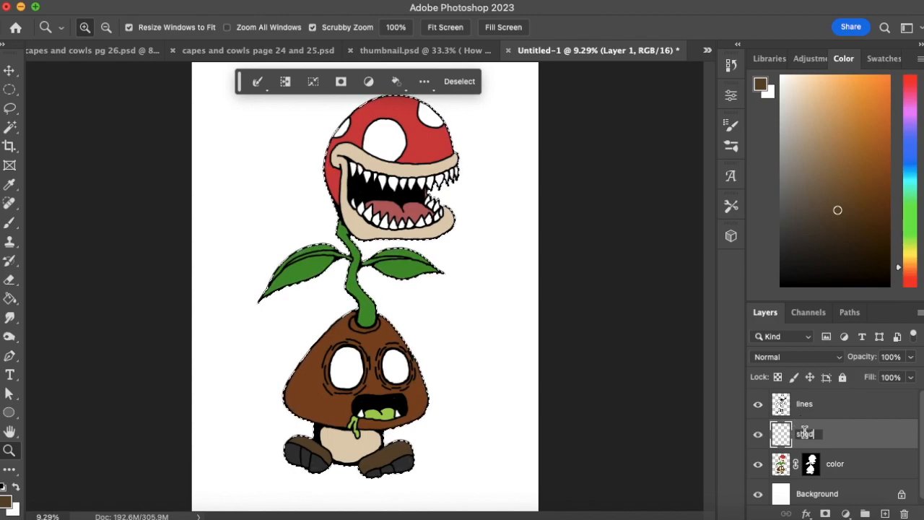
{"action": "type", "text": "p"}
{"action": "key", "text": "BackSpace"}
{"action": "type", "text": "ow"}
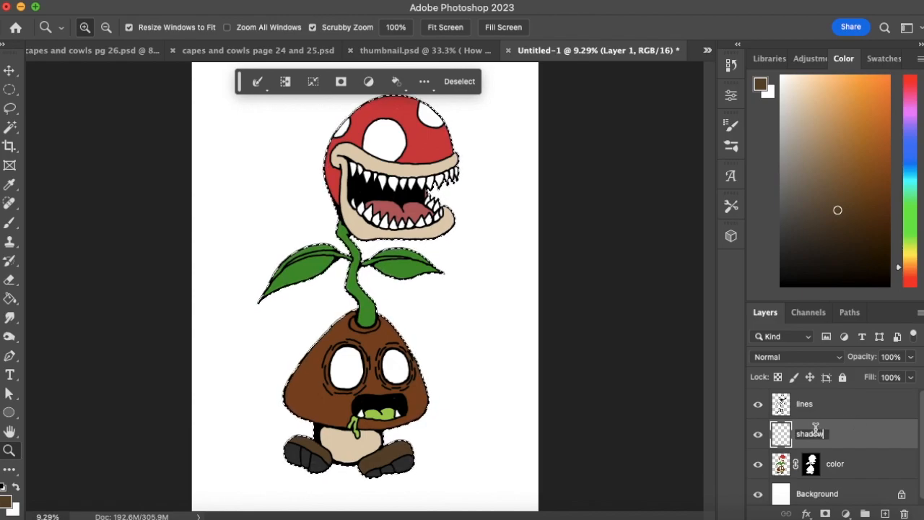
{"action": "key", "text": "Return"}
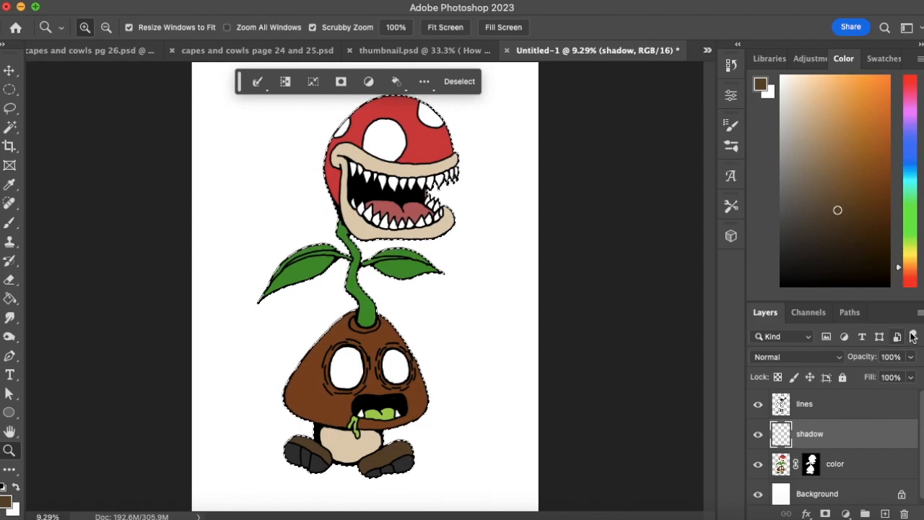
Step: Set the foreground to black, give the shadow layer 50% opacity and a mask from the selection, and target its artwork
{"action": "left_click_drag", "start_coordinate": [785, 272], "coordinate": [764, 310]}
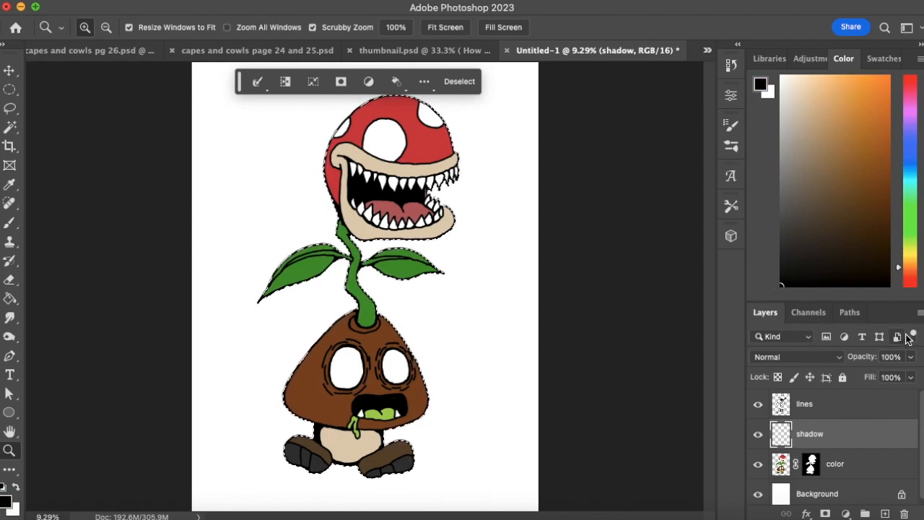
{"action": "left_click", "coordinate": [889, 357]}
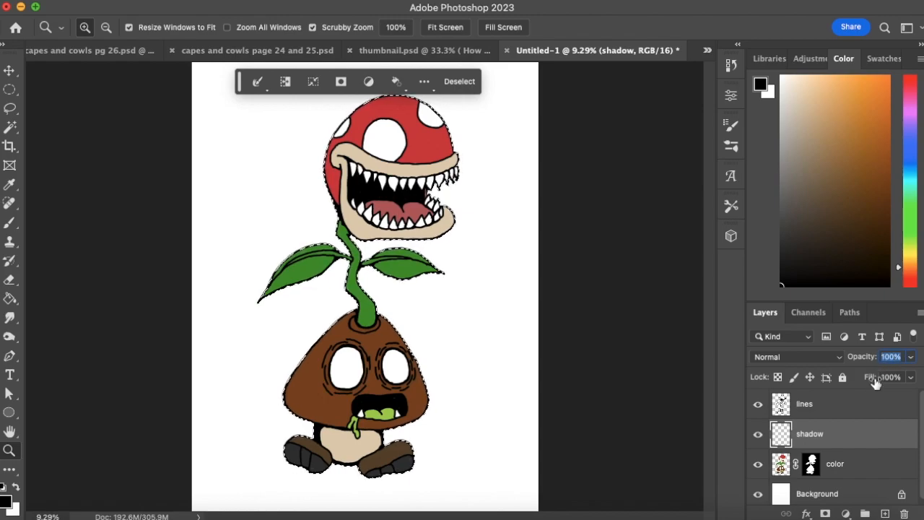
{"action": "type", "text": "50"}
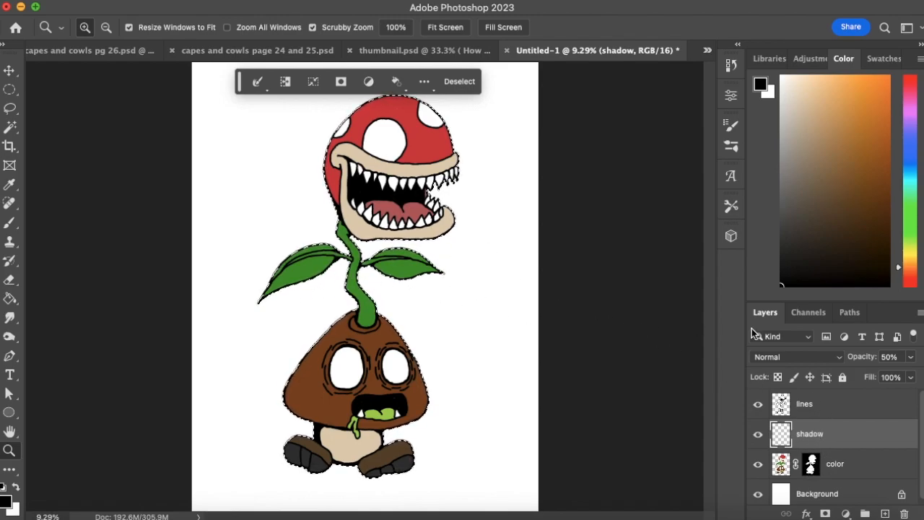
{"action": "left_click", "coordinate": [825, 513]}
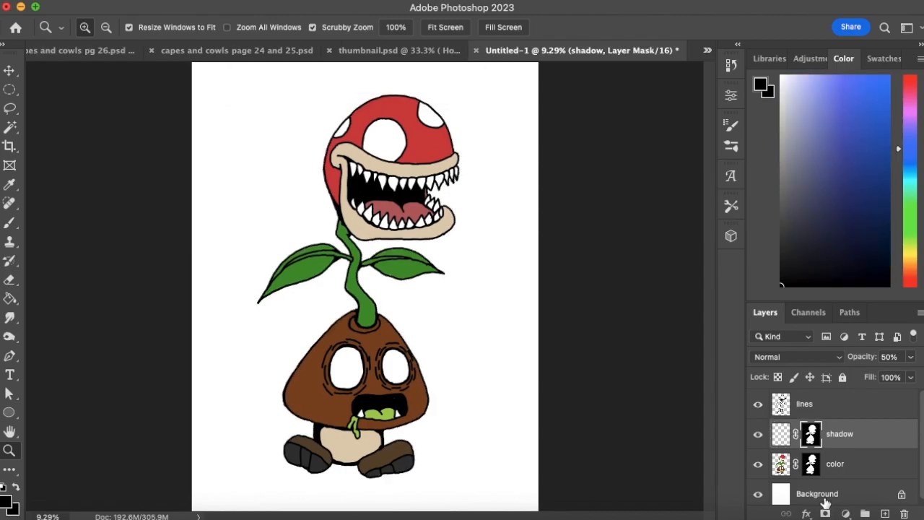
{"action": "left_click", "coordinate": [779, 436]}
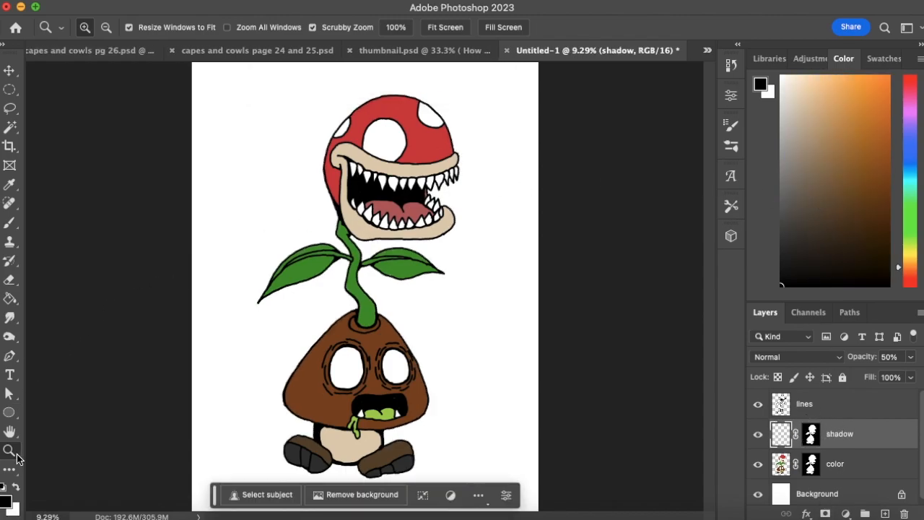
Step: Fill the small unpainted gaps in the plant's leaves and stem on the color layer with their sampled green
{"action": "left_click_drag", "start_coordinate": [365, 258], "coordinate": [396, 243]}
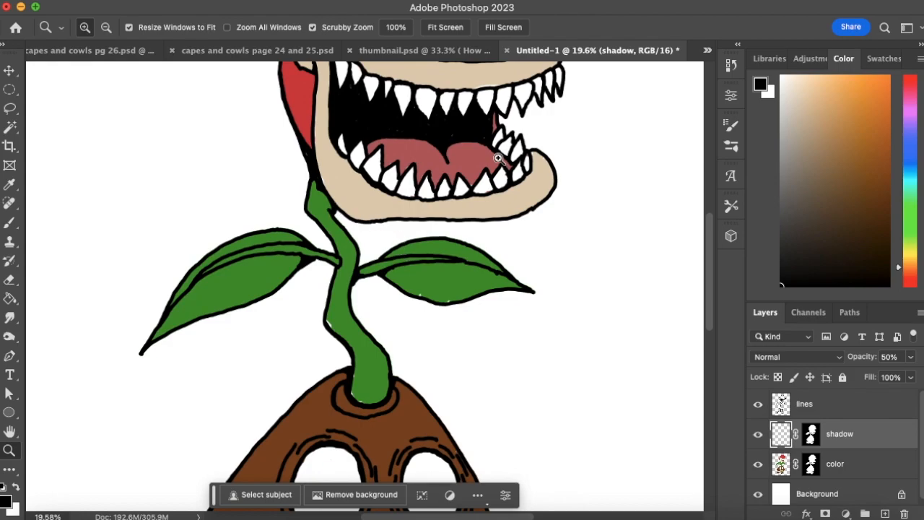
{"action": "left_click", "coordinate": [781, 465]}
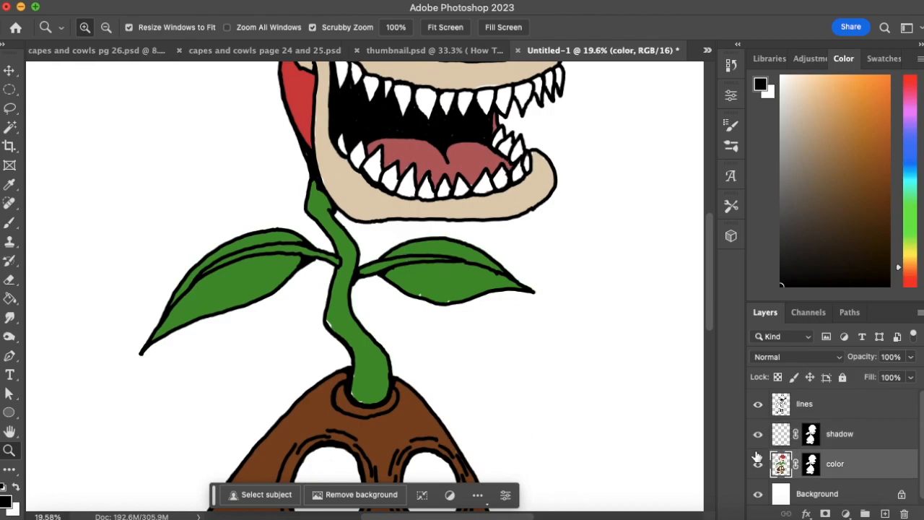
{"action": "left_click", "coordinate": [10, 223]}
{"action": "left_click", "coordinate": [449, 285], "text": "alt"}
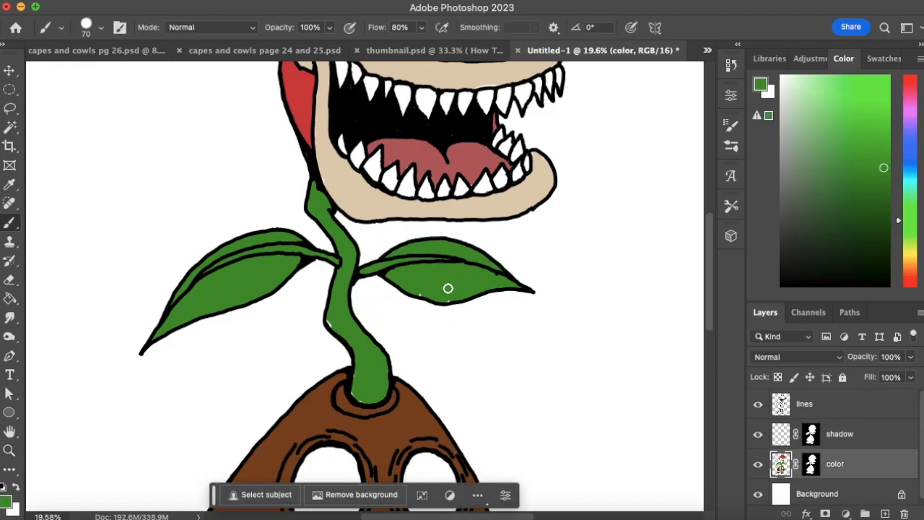
{"action": "mouse_move", "coordinate": [330, 323]}
{"action": "left_mouse_down"}
{"action": "mouse_move", "coordinate": [346, 339]}
{"action": "mouse_move", "coordinate": [364, 401]}
{"action": "mouse_move", "coordinate": [357, 375]}
{"action": "mouse_move", "coordinate": [377, 356]}
{"action": "mouse_move", "coordinate": [381, 331]}
{"action": "mouse_move", "coordinate": [338, 366]}
{"action": "mouse_move", "coordinate": [313, 412]}
{"action": "mouse_move", "coordinate": [325, 388]}
{"action": "left_mouse_up"}
Step: Retouch the mushroom's cap with its sampled brown, the shoe soles with their sampled dark grey, and the eyes with white
{"action": "left_click", "coordinate": [315, 405], "text": "alt"}
{"action": "mouse_move", "coordinate": [361, 342]}
{"action": "left_mouse_down"}
{"action": "mouse_move", "coordinate": [458, 268]}
{"action": "mouse_move", "coordinate": [442, 130]}
{"action": "left_mouse_up"}
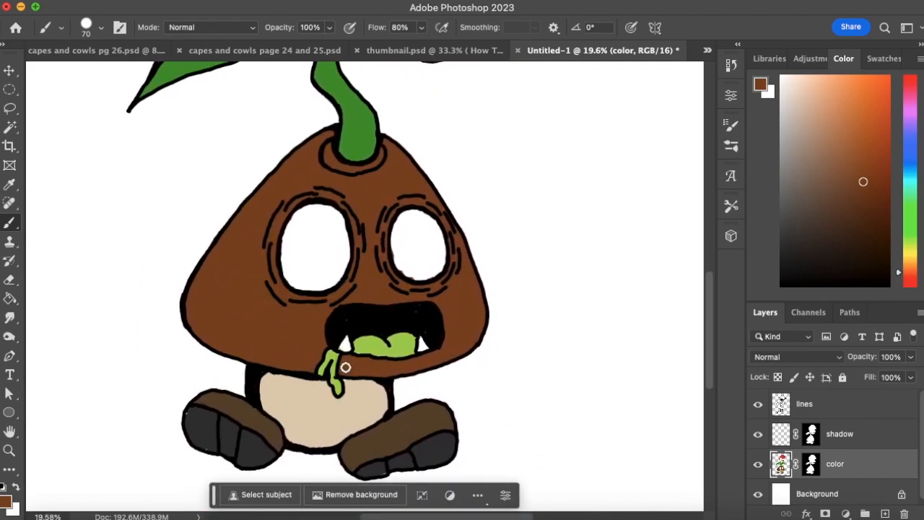
{"action": "left_click", "coordinate": [194, 418], "text": "alt"}
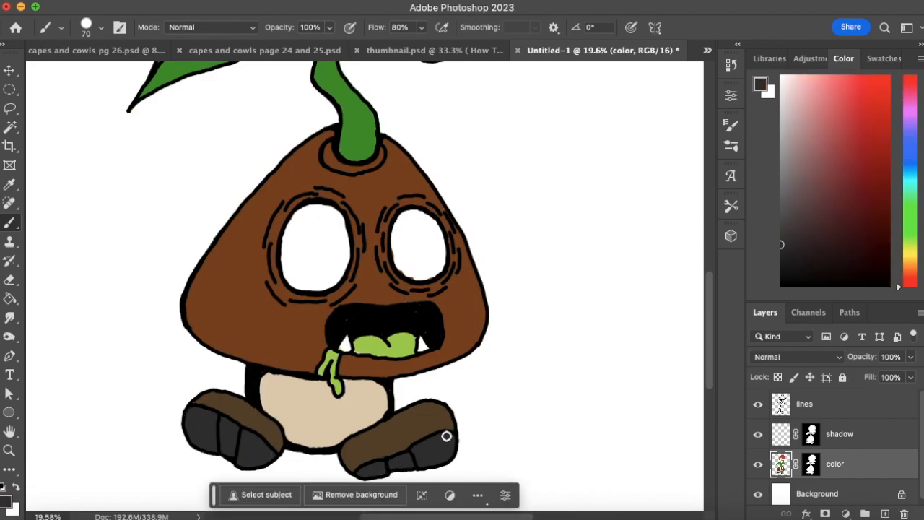
{"action": "left_click_drag", "start_coordinate": [535, 283], "coordinate": [534, 358]}
{"action": "key", "text": "x"}
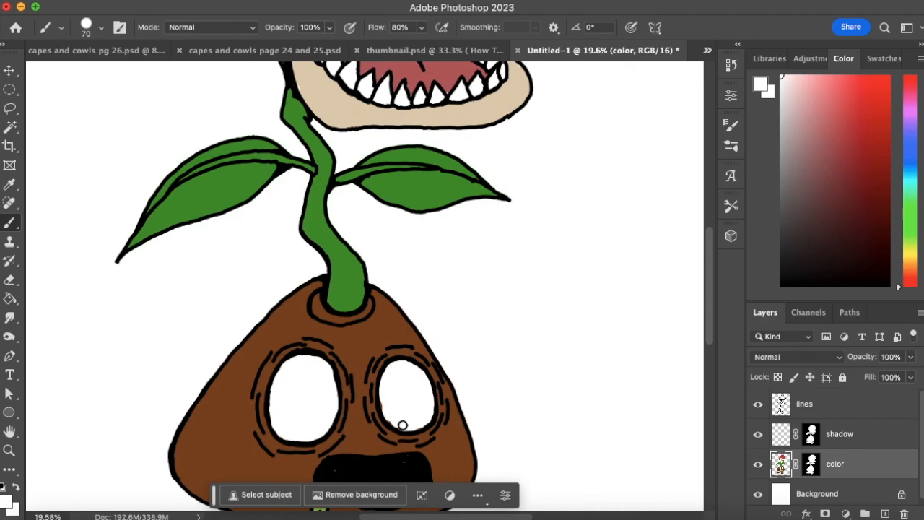
Step: Retouch the plant head's red areas, beige lips and pink tongue on the color layer with their own sampled colours
{"action": "left_click_drag", "start_coordinate": [490, 191], "coordinate": [487, 415]}
{"action": "key", "text": "x"}
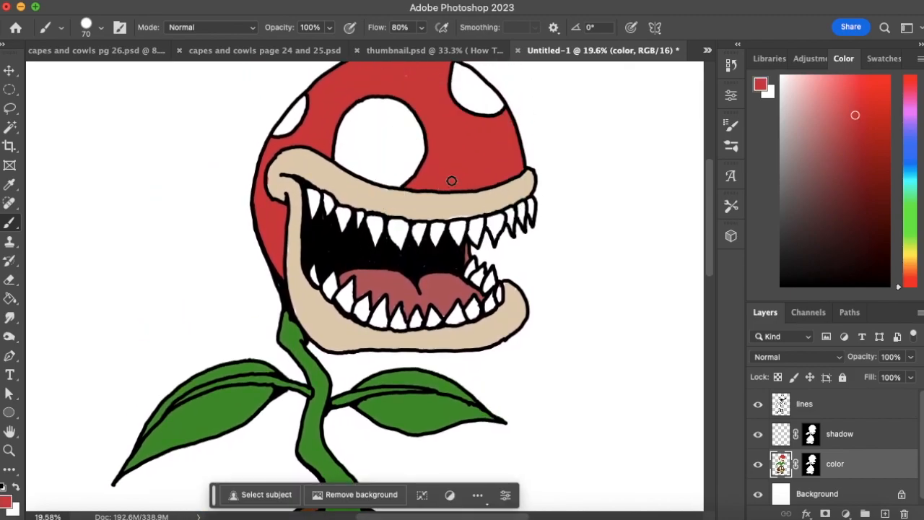
{"action": "left_click", "coordinate": [274, 179], "text": "alt"}
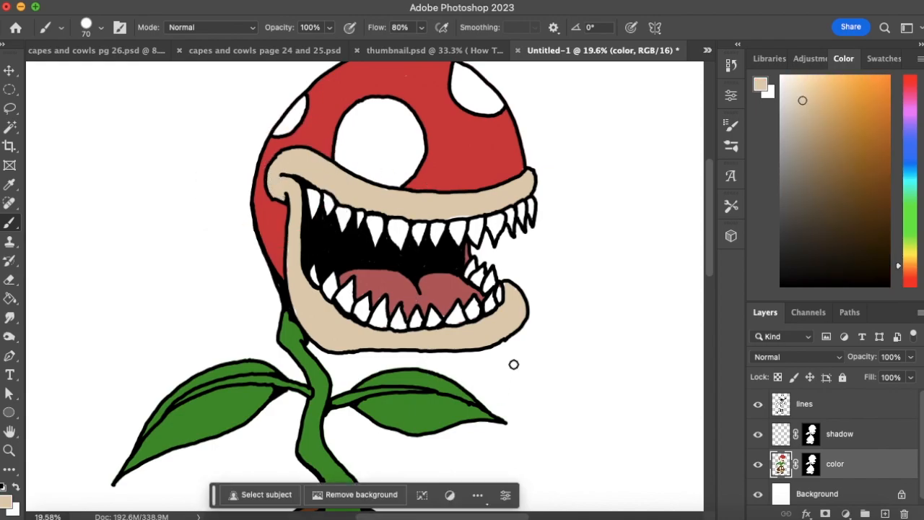
{"action": "left_click", "coordinate": [389, 309], "text": "alt"}
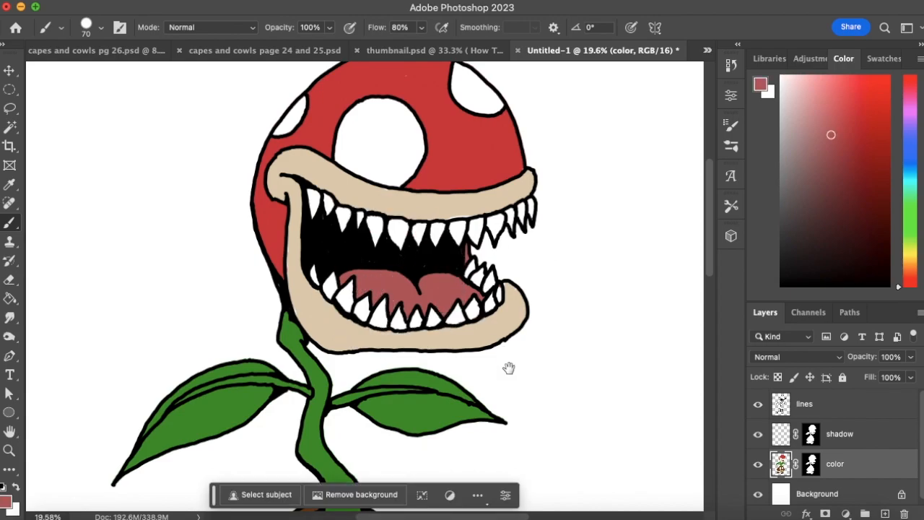
Step: On the shadow layer, paint a black shadow on the top of the stem just beneath the plant's head
{"action": "scroll", "coordinate": [509, 368], "scroll_direction": "down", "scroll_amount": 6}
{"action": "left_click", "coordinate": [783, 435]}
{"action": "left_click", "coordinate": [782, 285]}
{"action": "left_click_drag", "start_coordinate": [473, 319], "coordinate": [512, 238]}
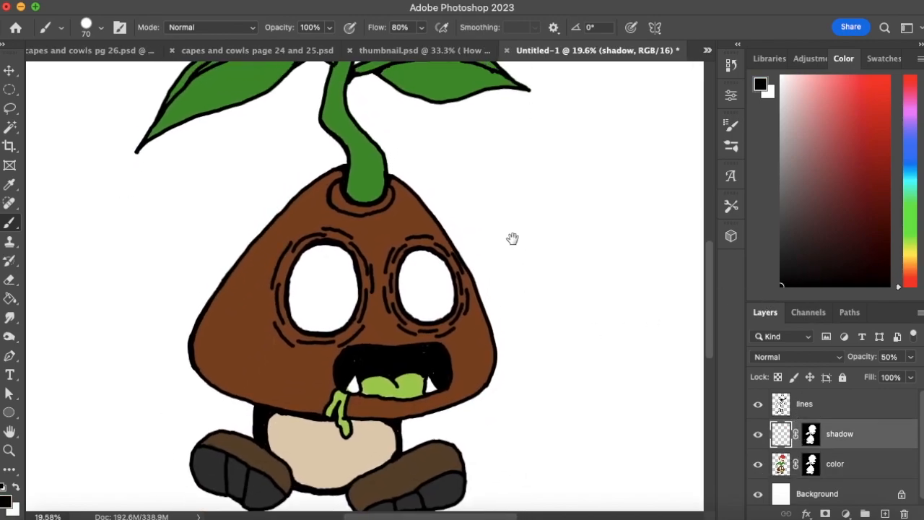
{"action": "mouse_move", "coordinate": [476, 193]}
{"action": "left_mouse_down"}
{"action": "mouse_move", "coordinate": [477, 338]}
{"action": "mouse_move", "coordinate": [494, 506]}
{"action": "left_mouse_up"}
{"action": "mouse_move", "coordinate": [343, 317]}
{"action": "left_mouse_down"}
{"action": "mouse_move", "coordinate": [328, 303]}
{"action": "mouse_move", "coordinate": [340, 317]}
{"action": "left_mouse_up"}
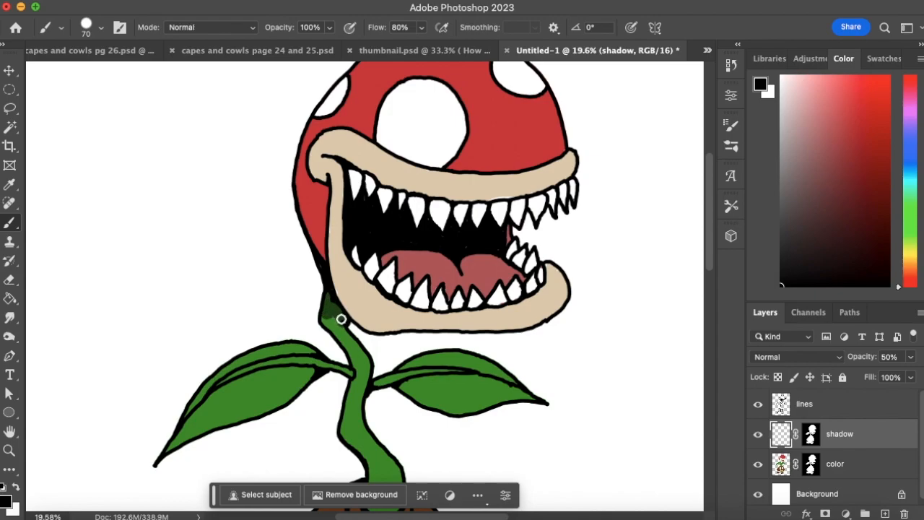
Step: Trim the edge of the shadow at the top of the stem with the Eraser at size 125
{"action": "left_click", "coordinate": [10, 280]}
{"action": "key", "text": "bracketleft"}
{"action": "key", "text": "bracketleft"}
{"action": "key", "text": "bracketleft"}
{"action": "key", "text": "bracketleft"}
{"action": "key", "text": "bracketleft"}
{"action": "key", "text": "bracketleft"}
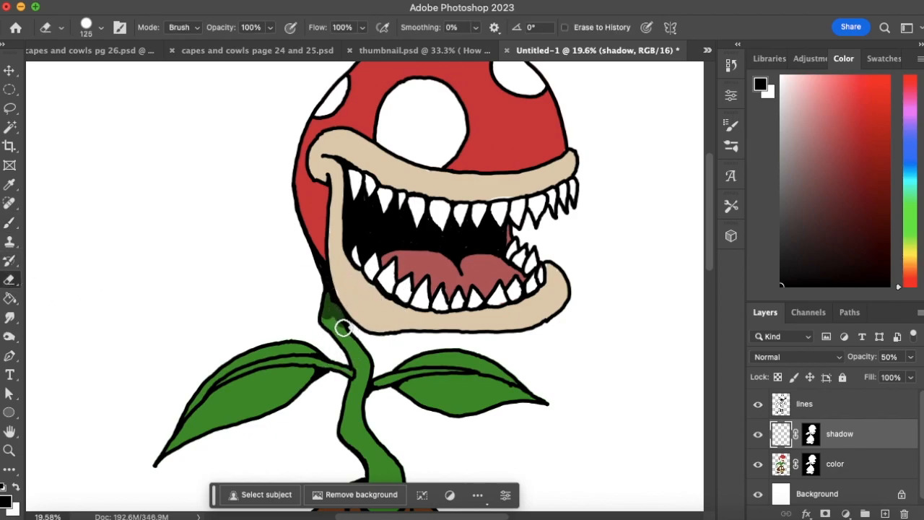
{"action": "left_click_drag", "start_coordinate": [335, 320], "coordinate": [350, 322]}
Step: Paint a shadow along the stem down to its base in the mushroom cap with a size 50 brush
{"action": "left_click", "coordinate": [11, 223]}
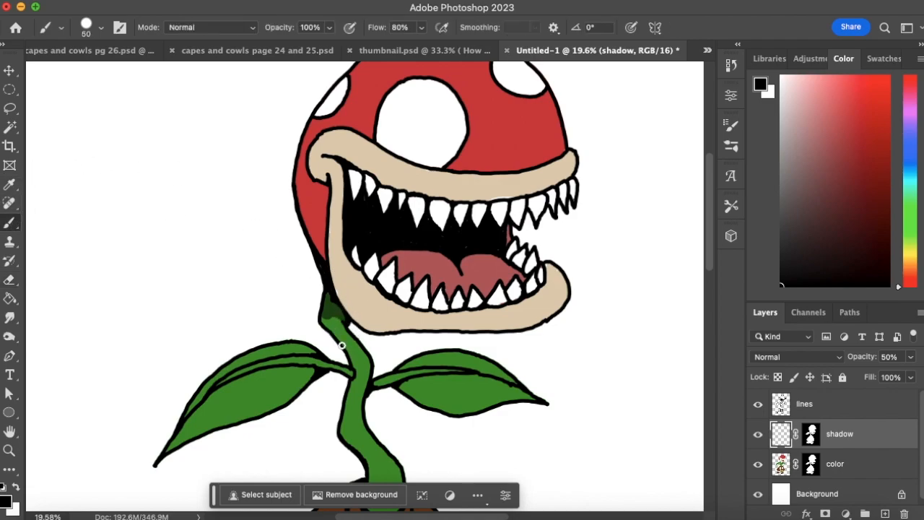
{"action": "mouse_move", "coordinate": [337, 337]}
{"action": "left_mouse_down"}
{"action": "mouse_move", "coordinate": [356, 375]}
{"action": "mouse_move", "coordinate": [348, 401]}
{"action": "mouse_move", "coordinate": [354, 380]}
{"action": "left_mouse_up"}
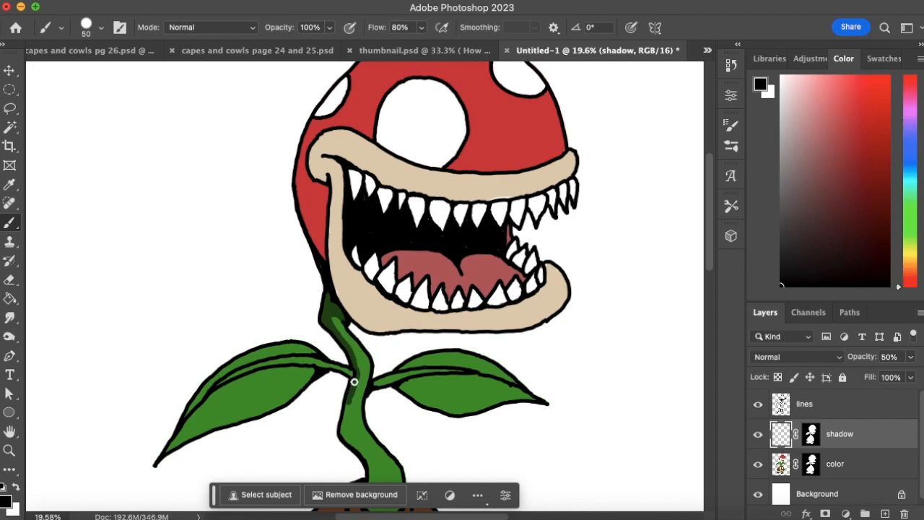
{"action": "left_click_drag", "start_coordinate": [452, 335], "coordinate": [357, 195]}
{"action": "mouse_move", "coordinate": [303, 227]}
{"action": "left_mouse_down"}
{"action": "mouse_move", "coordinate": [325, 285]}
{"action": "mouse_move", "coordinate": [328, 330]}
{"action": "left_mouse_up"}
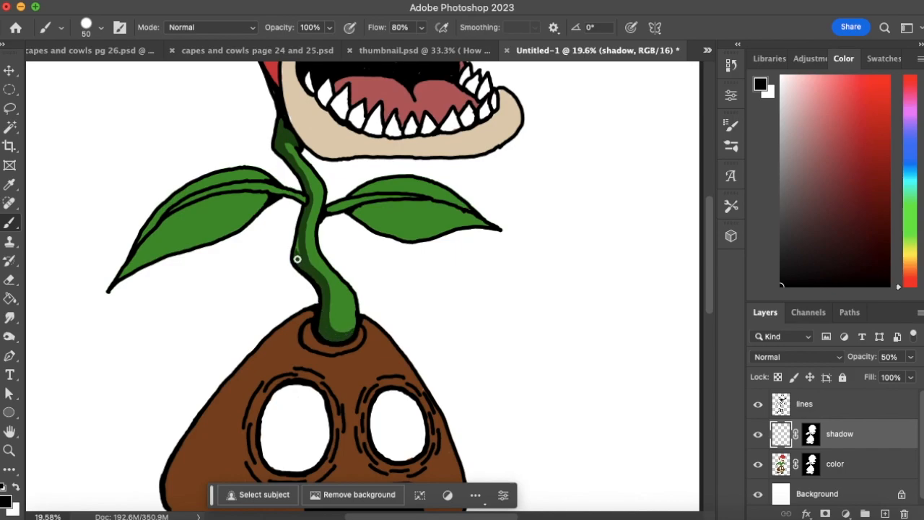
Step: Shade both halves of the plant's left leaf and trim the shadow on its upper half with the Eraser
{"action": "mouse_move", "coordinate": [421, 253]}
{"action": "left_mouse_down"}
{"action": "mouse_move", "coordinate": [390, 373]}
{"action": "mouse_move", "coordinate": [387, 365]}
{"action": "left_mouse_up"}
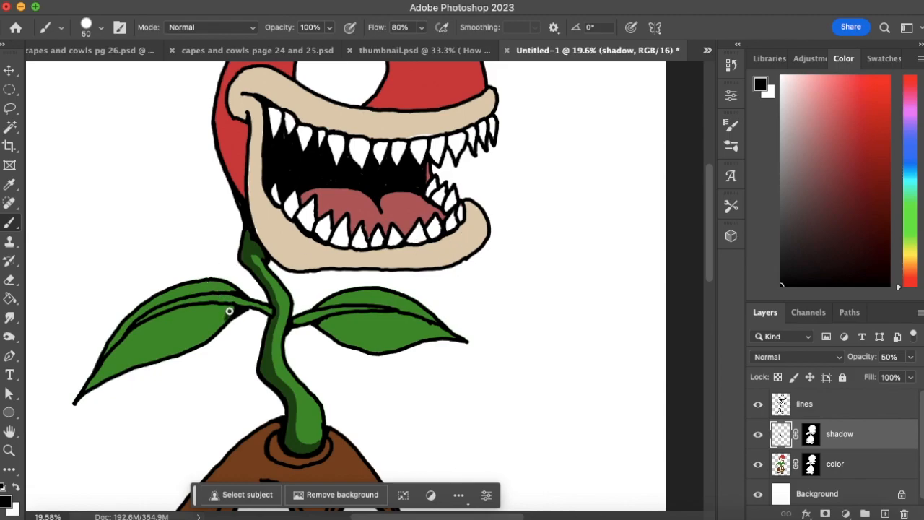
{"action": "mouse_move", "coordinate": [218, 306]}
{"action": "left_mouse_down"}
{"action": "mouse_move", "coordinate": [148, 332]}
{"action": "mouse_move", "coordinate": [85, 390]}
{"action": "mouse_move", "coordinate": [100, 364]}
{"action": "mouse_move", "coordinate": [156, 318]}
{"action": "mouse_move", "coordinate": [164, 319]}
{"action": "mouse_move", "coordinate": [149, 325]}
{"action": "mouse_move", "coordinate": [194, 306]}
{"action": "mouse_move", "coordinate": [233, 313]}
{"action": "left_mouse_up"}
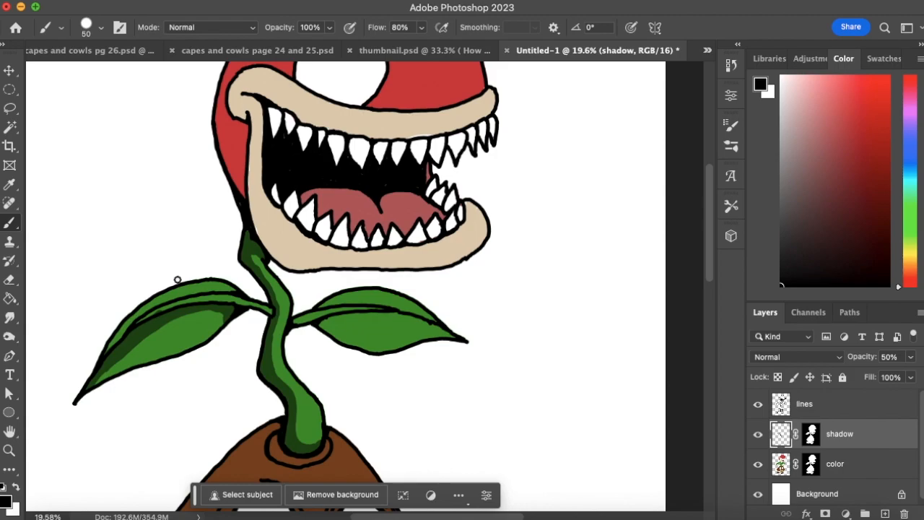
{"action": "mouse_move", "coordinate": [128, 326]}
{"action": "left_mouse_down"}
{"action": "mouse_move", "coordinate": [108, 349]}
{"action": "mouse_move", "coordinate": [160, 298]}
{"action": "mouse_move", "coordinate": [149, 303]}
{"action": "mouse_move", "coordinate": [219, 281]}
{"action": "left_mouse_up"}
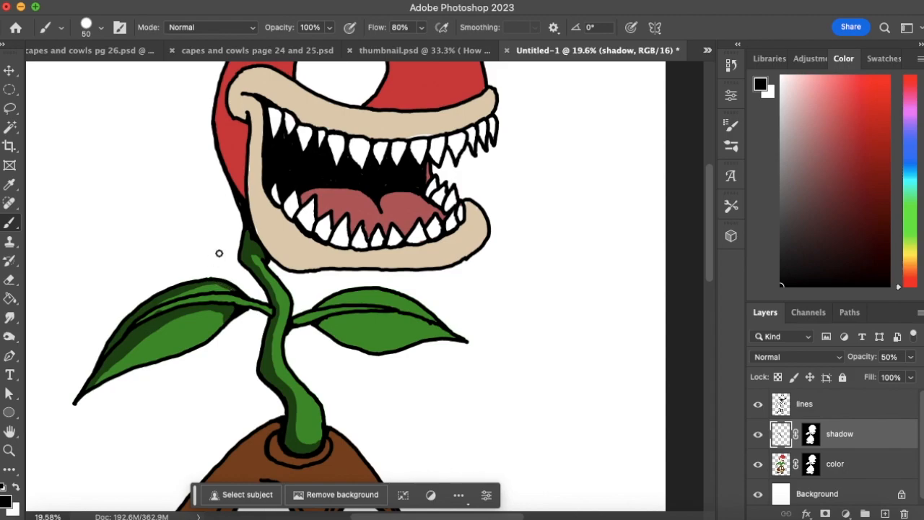
{"action": "left_click", "coordinate": [11, 280]}
{"action": "mouse_move", "coordinate": [223, 289]}
{"action": "left_mouse_down"}
{"action": "mouse_move", "coordinate": [167, 299]}
{"action": "mouse_move", "coordinate": [141, 318]}
{"action": "mouse_move", "coordinate": [247, 273]}
{"action": "mouse_move", "coordinate": [191, 280]}
{"action": "left_mouse_up"}
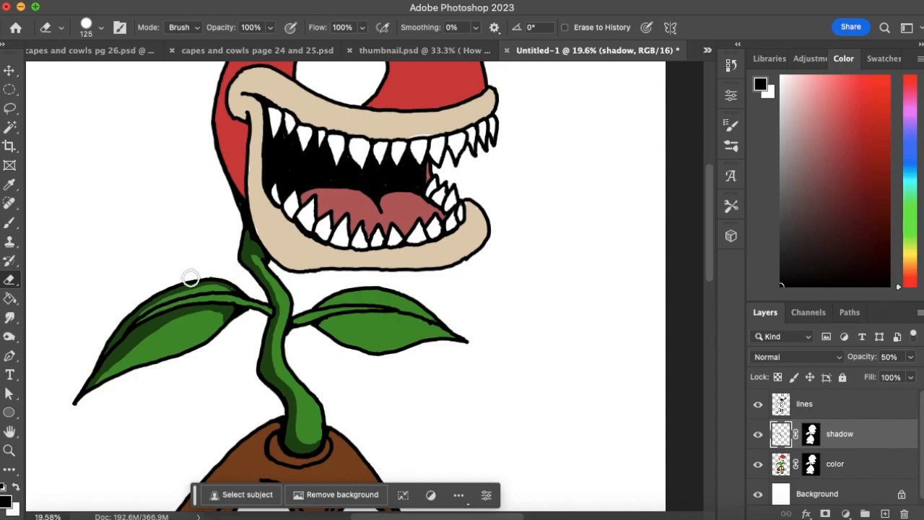
Step: Shade the leaf stalks and both halves of the plant's right leaf with a size 30 brush
{"action": "left_click", "coordinate": [10, 222]}
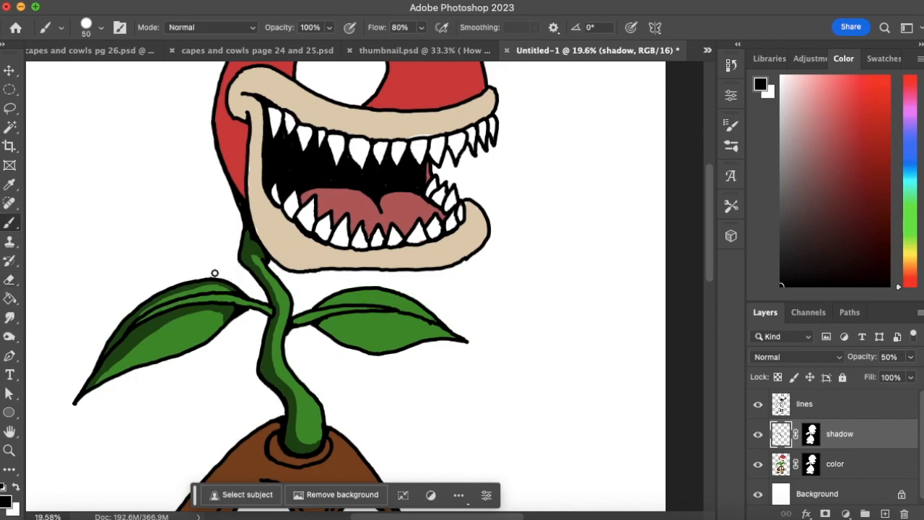
{"action": "key", "text": "bracketleft"}
{"action": "key", "text": "bracketleft"}
{"action": "key", "text": "bracketleft"}
{"action": "key", "text": "bracketleft"}
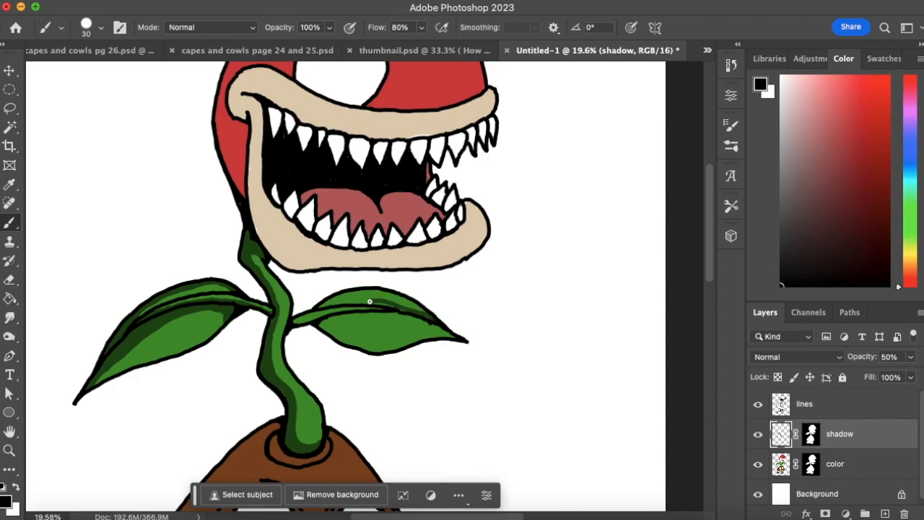
{"action": "left_click_drag", "start_coordinate": [320, 309], "coordinate": [340, 299]}
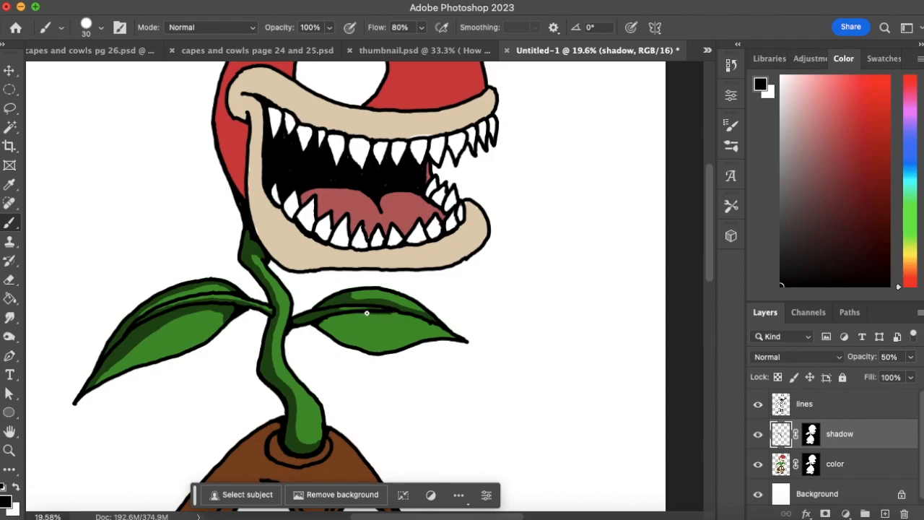
{"action": "mouse_move", "coordinate": [373, 340]}
{"action": "left_mouse_down"}
{"action": "mouse_move", "coordinate": [456, 338]}
{"action": "mouse_move", "coordinate": [391, 347]}
{"action": "left_mouse_up"}
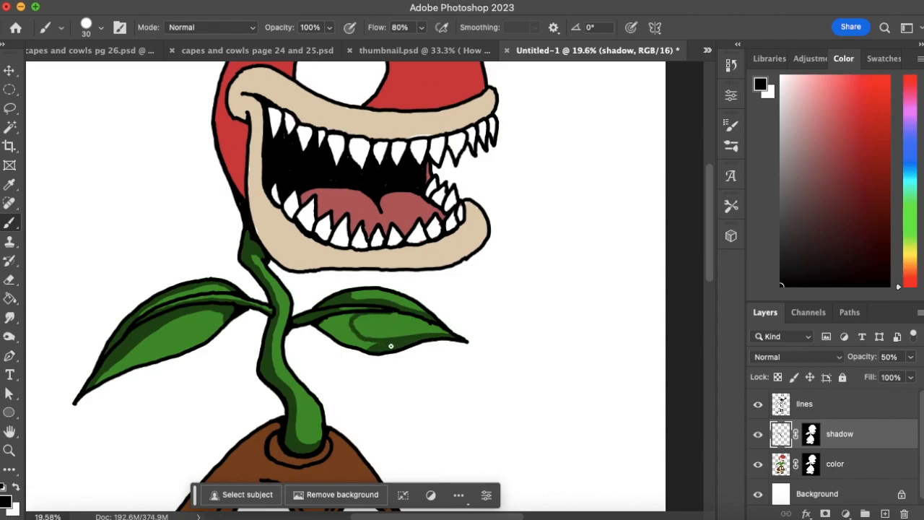
{"action": "mouse_move", "coordinate": [357, 343]}
{"action": "left_mouse_down"}
{"action": "mouse_move", "coordinate": [326, 331]}
{"action": "mouse_move", "coordinate": [348, 316]}
{"action": "mouse_move", "coordinate": [342, 326]}
{"action": "mouse_move", "coordinate": [354, 330]}
{"action": "mouse_move", "coordinate": [343, 332]}
{"action": "left_mouse_up"}
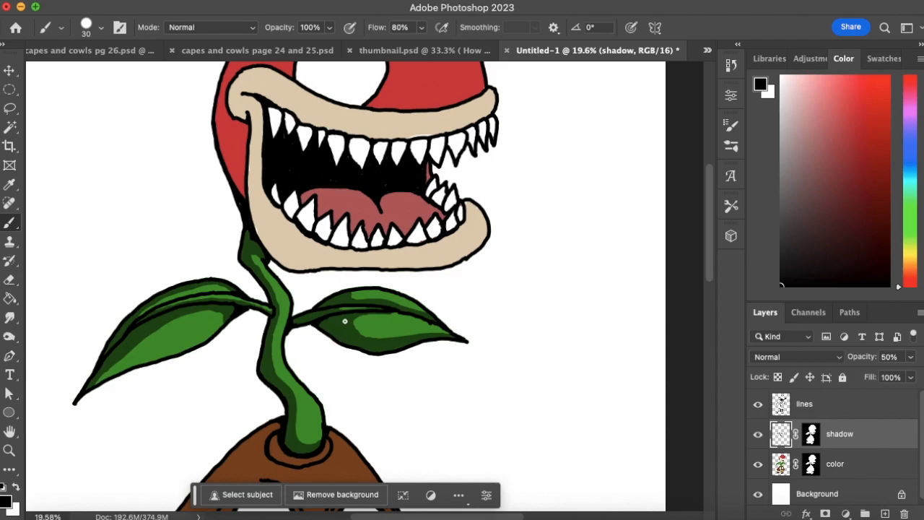
Step: Paint shadows across the back of the plant's tongue with the size 30 brush
{"action": "left_click", "coordinate": [10, 449]}
{"action": "left_click_drag", "start_coordinate": [346, 330], "coordinate": [474, 234]}
{"action": "left_click_drag", "start_coordinate": [395, 276], "coordinate": [432, 254]}
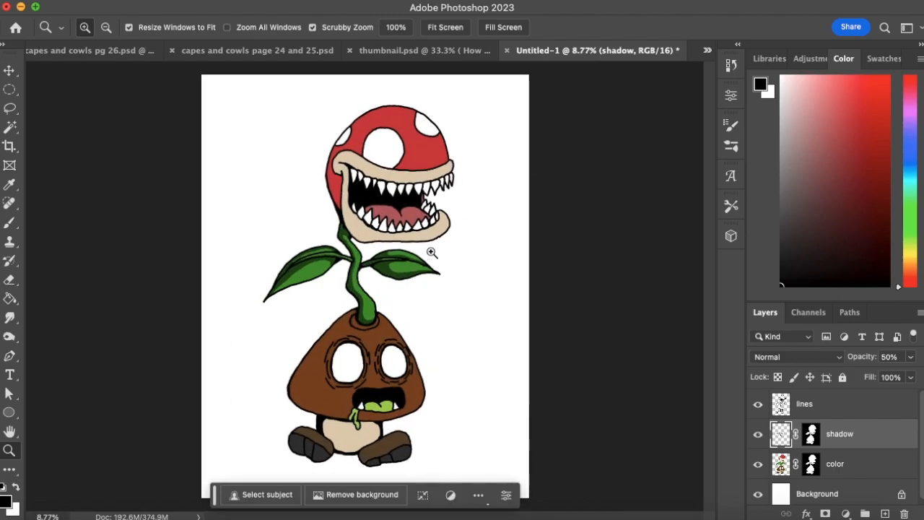
{"action": "left_click_drag", "start_coordinate": [422, 179], "coordinate": [453, 202]}
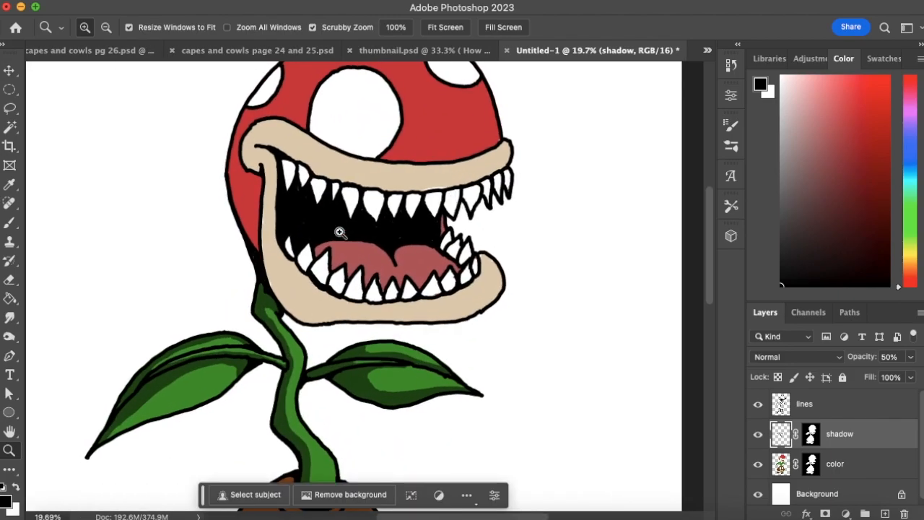
{"action": "left_click", "coordinate": [10, 226]}
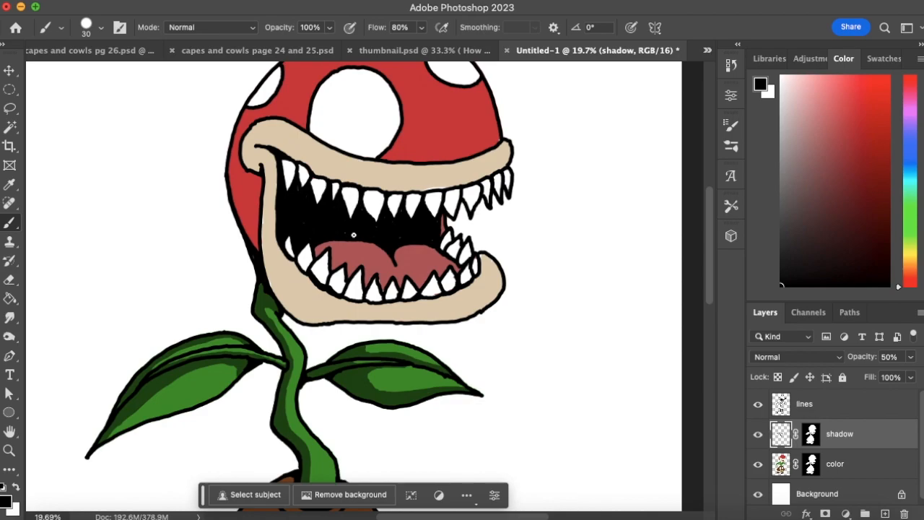
{"action": "mouse_move", "coordinate": [333, 263]}
{"action": "left_mouse_down"}
{"action": "mouse_move", "coordinate": [400, 274]}
{"action": "mouse_move", "coordinate": [415, 259]}
{"action": "mouse_move", "coordinate": [443, 259]}
{"action": "mouse_move", "coordinate": [427, 254]}
{"action": "mouse_move", "coordinate": [443, 258]}
{"action": "mouse_move", "coordinate": [429, 243]}
{"action": "mouse_move", "coordinate": [397, 269]}
{"action": "mouse_move", "coordinate": [417, 249]}
{"action": "mouse_move", "coordinate": [395, 260]}
{"action": "mouse_move", "coordinate": [414, 247]}
{"action": "mouse_move", "coordinate": [335, 261]}
{"action": "mouse_move", "coordinate": [382, 251]}
{"action": "mouse_move", "coordinate": [336, 256]}
{"action": "mouse_move", "coordinate": [334, 243]}
{"action": "mouse_move", "coordinate": [315, 251]}
{"action": "mouse_move", "coordinate": [372, 243]}
{"action": "left_mouse_up"}
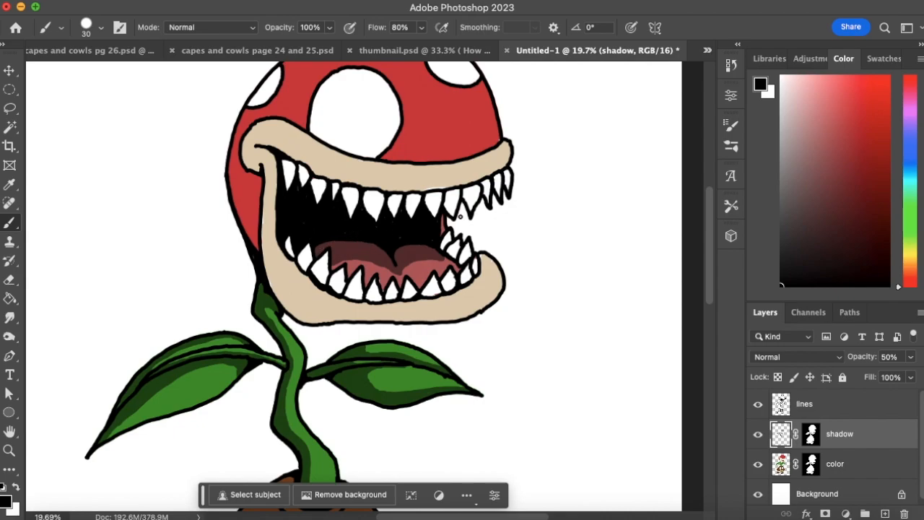
Step: Shade the left side of each of the plant's lower teeth with a size 20 brush
{"action": "left_click", "coordinate": [10, 451]}
{"action": "left_click_drag", "start_coordinate": [337, 325], "coordinate": [246, 354]}
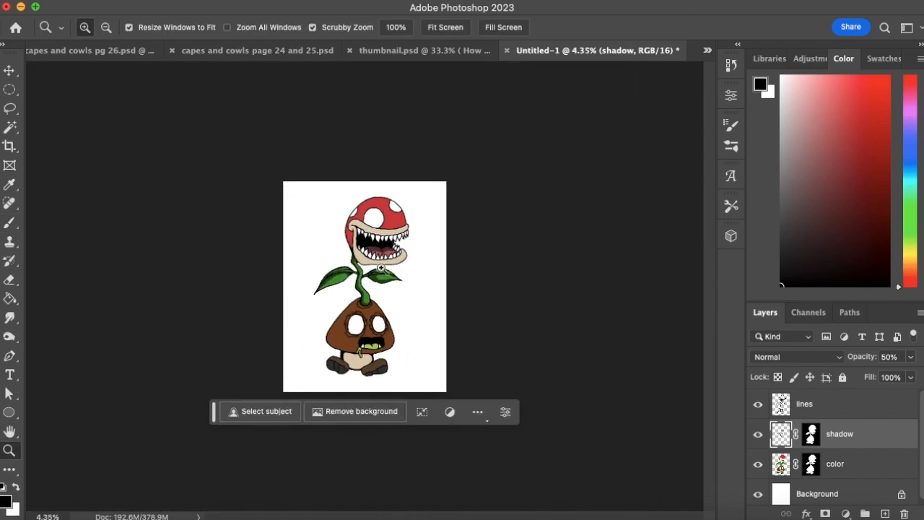
{"action": "left_click_drag", "start_coordinate": [391, 271], "coordinate": [416, 270]}
{"action": "left_click_drag", "start_coordinate": [400, 228], "coordinate": [48, 229]}
{"action": "left_click", "coordinate": [11, 224]}
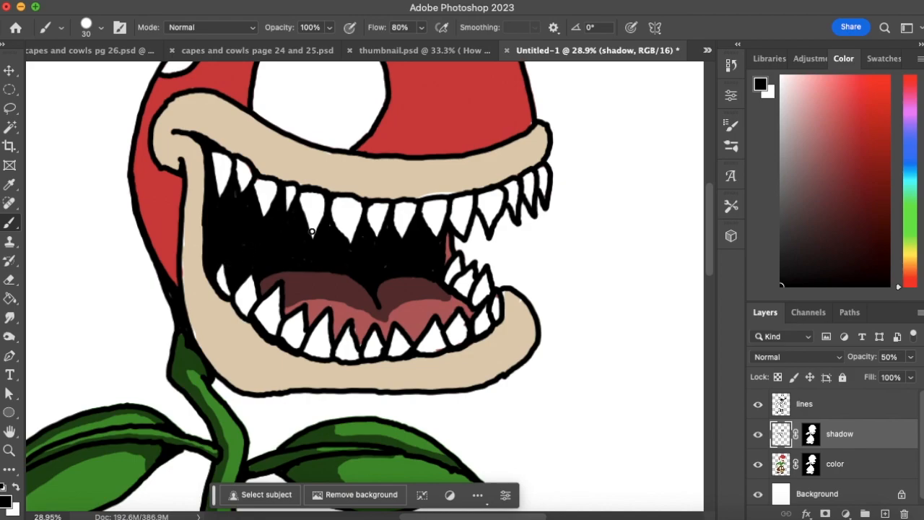
{"action": "mouse_move", "coordinate": [221, 290]}
{"action": "left_mouse_down"}
{"action": "mouse_move", "coordinate": [222, 265]}
{"action": "mouse_move", "coordinate": [221, 286]}
{"action": "left_mouse_up"}
{"action": "mouse_move", "coordinate": [245, 314]}
{"action": "left_mouse_down"}
{"action": "mouse_move", "coordinate": [252, 274]}
{"action": "mouse_move", "coordinate": [237, 300]}
{"action": "left_mouse_up"}
{"action": "mouse_move", "coordinate": [268, 335]}
{"action": "left_mouse_down"}
{"action": "mouse_move", "coordinate": [264, 311]}
{"action": "mouse_move", "coordinate": [276, 286]}
{"action": "mouse_move", "coordinate": [263, 302]}
{"action": "left_mouse_up"}
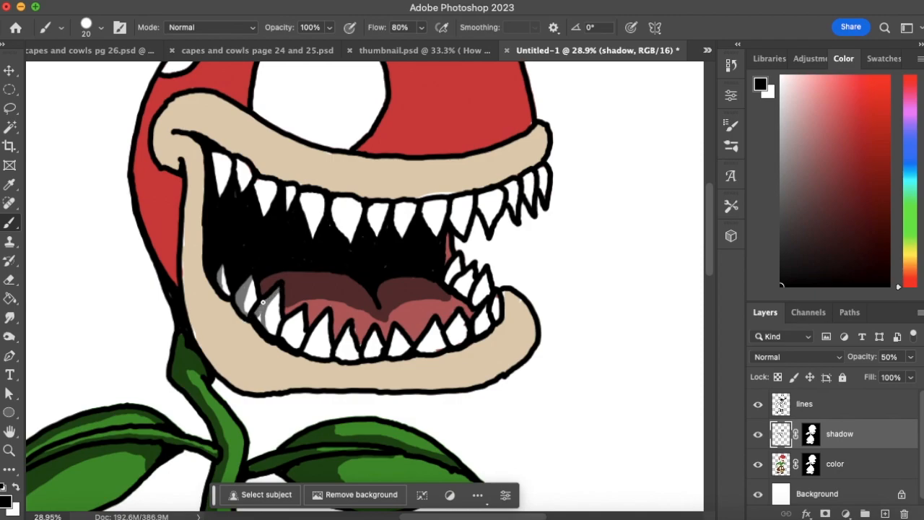
{"action": "mouse_move", "coordinate": [292, 348]}
{"action": "left_mouse_down"}
{"action": "mouse_move", "coordinate": [303, 312]}
{"action": "mouse_move", "coordinate": [284, 340]}
{"action": "mouse_move", "coordinate": [285, 332]}
{"action": "mouse_move", "coordinate": [318, 343]}
{"action": "mouse_move", "coordinate": [320, 357]}
{"action": "mouse_move", "coordinate": [327, 314]}
{"action": "mouse_move", "coordinate": [310, 347]}
{"action": "left_mouse_up"}
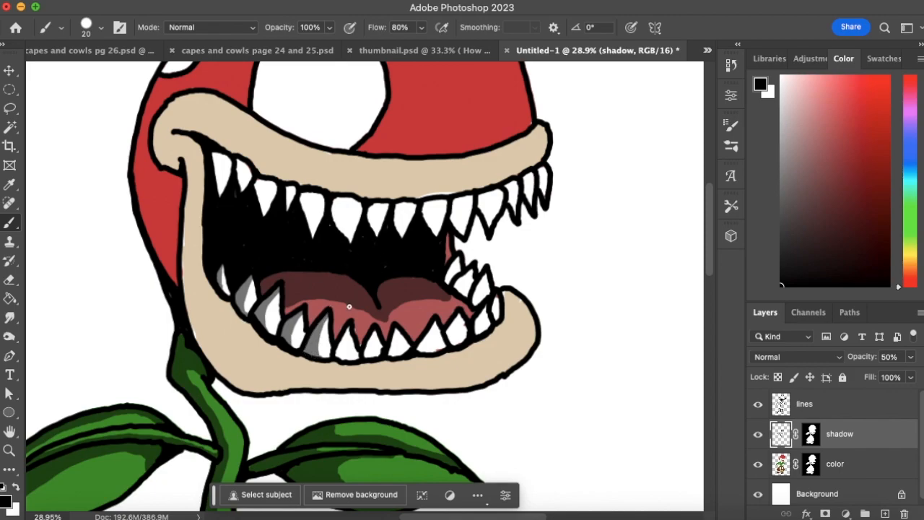
{"action": "mouse_move", "coordinate": [350, 326]}
{"action": "left_mouse_down"}
{"action": "mouse_move", "coordinate": [348, 359]}
{"action": "mouse_move", "coordinate": [340, 337]}
{"action": "mouse_move", "coordinate": [340, 354]}
{"action": "left_mouse_up"}
{"action": "left_click_drag", "start_coordinate": [374, 327], "coordinate": [366, 357]}
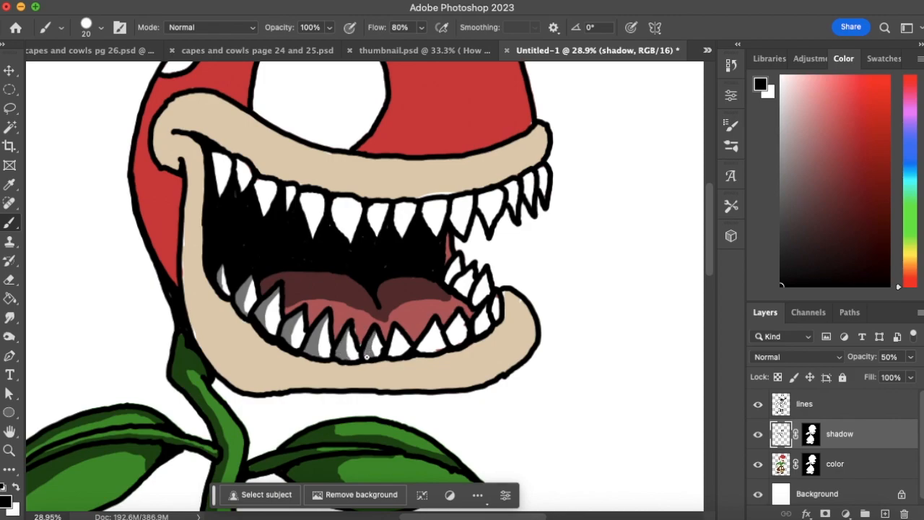
{"action": "left_click_drag", "start_coordinate": [394, 329], "coordinate": [395, 354]}
{"action": "left_click_drag", "start_coordinate": [433, 324], "coordinate": [426, 344]}
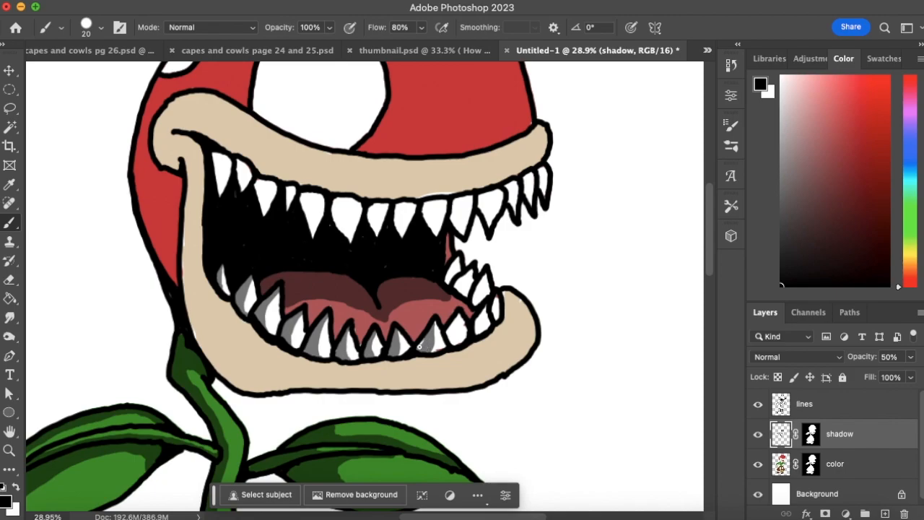
{"action": "mouse_move", "coordinate": [457, 316]}
{"action": "left_mouse_down"}
{"action": "mouse_move", "coordinate": [451, 342]}
{"action": "mouse_move", "coordinate": [454, 322]}
{"action": "mouse_move", "coordinate": [448, 339]}
{"action": "mouse_move", "coordinate": [448, 328]}
{"action": "mouse_move", "coordinate": [480, 307]}
{"action": "mouse_move", "coordinate": [477, 334]}
{"action": "mouse_move", "coordinate": [485, 305]}
{"action": "mouse_move", "coordinate": [473, 326]}
{"action": "mouse_move", "coordinate": [494, 320]}
{"action": "mouse_move", "coordinate": [504, 248]}
{"action": "mouse_move", "coordinate": [480, 304]}
{"action": "mouse_move", "coordinate": [486, 275]}
{"action": "mouse_move", "coordinate": [473, 303]}
{"action": "mouse_move", "coordinate": [478, 289]}
{"action": "mouse_move", "coordinate": [464, 297]}
{"action": "mouse_move", "coordinate": [461, 288]}
{"action": "mouse_move", "coordinate": [470, 269]}
{"action": "mouse_move", "coordinate": [466, 297]}
{"action": "mouse_move", "coordinate": [458, 272]}
{"action": "mouse_move", "coordinate": [452, 286]}
{"action": "mouse_move", "coordinate": [458, 258]}
{"action": "mouse_move", "coordinate": [448, 287]}
{"action": "left_mouse_up"}
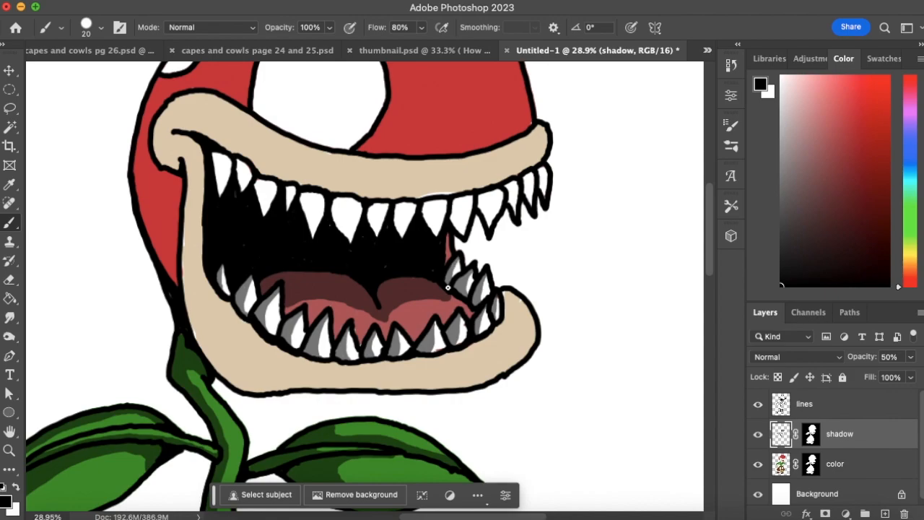
Step: Shade the left side of each upper tooth from the back of the mouth to the middle with the size 20 brush
{"action": "left_click", "coordinate": [10, 450]}
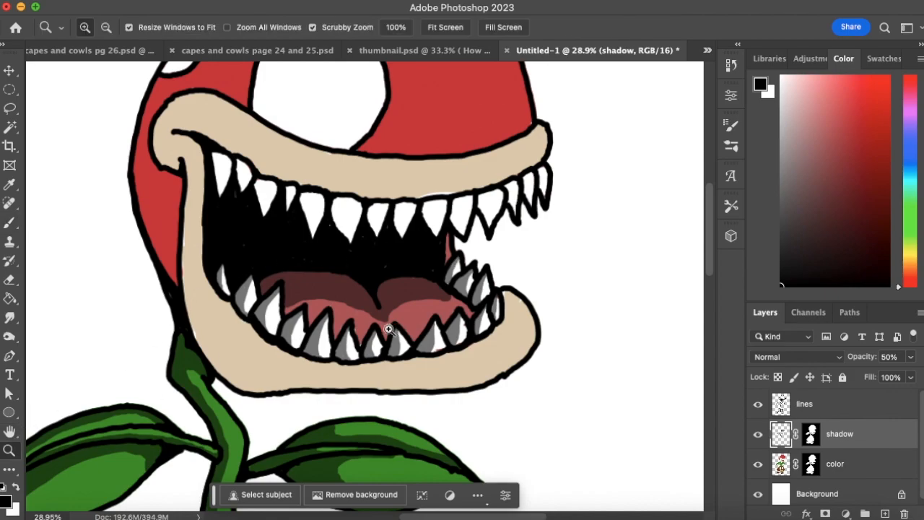
{"action": "left_click_drag", "start_coordinate": [392, 330], "coordinate": [314, 363]}
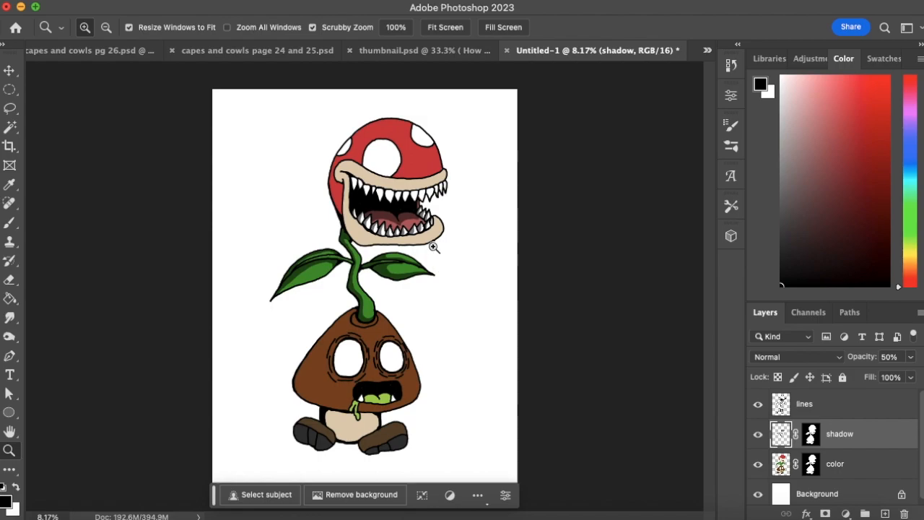
{"action": "left_click_drag", "start_coordinate": [387, 177], "coordinate": [475, 207]}
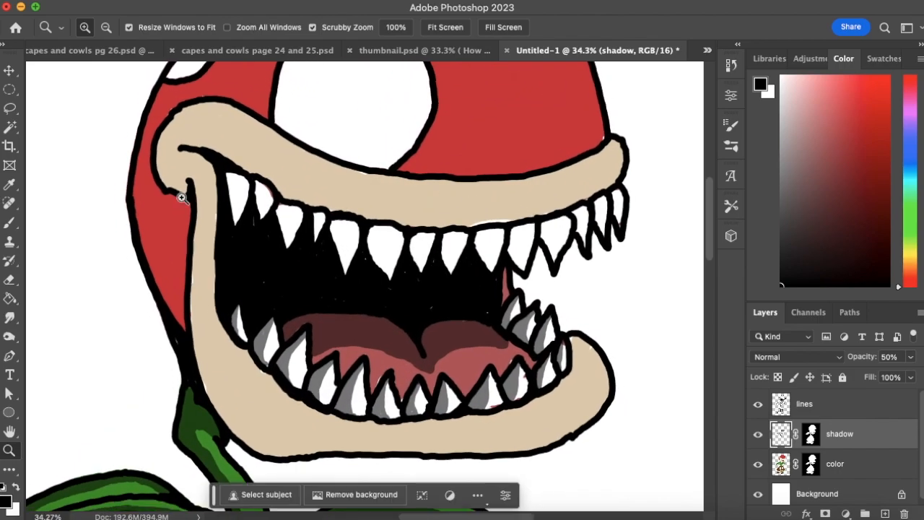
{"action": "key", "text": "b"}
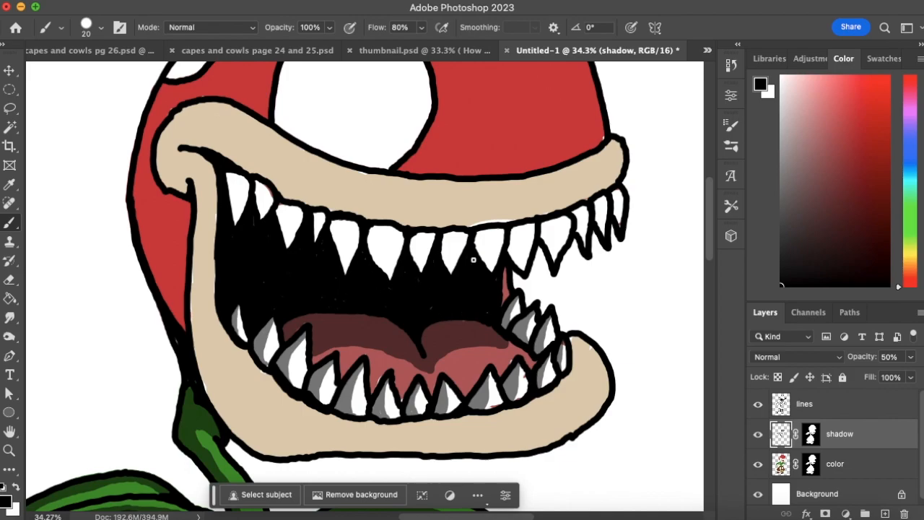
{"action": "left_click_drag", "start_coordinate": [236, 220], "coordinate": [233, 179]}
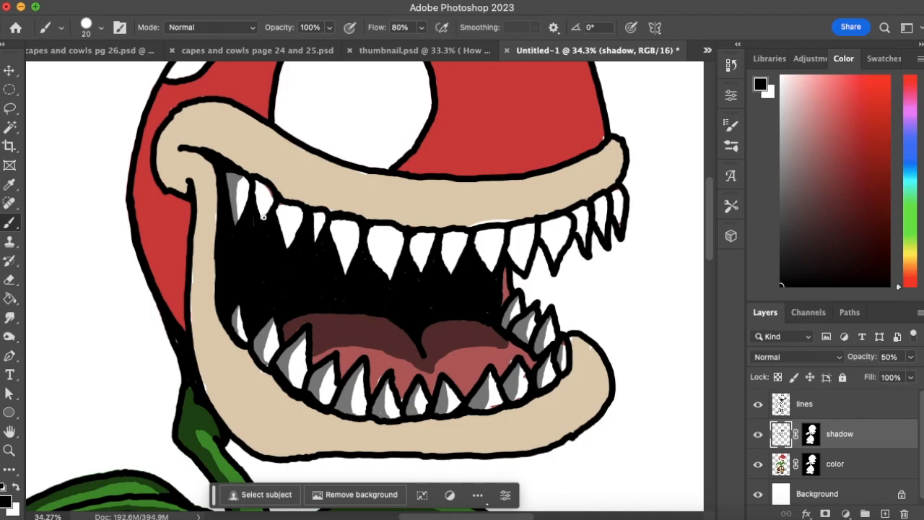
{"action": "left_click_drag", "start_coordinate": [261, 219], "coordinate": [259, 190]}
{"action": "left_click_drag", "start_coordinate": [286, 246], "coordinate": [287, 213]}
{"action": "left_click_drag", "start_coordinate": [315, 240], "coordinate": [317, 215]}
{"action": "mouse_move", "coordinate": [344, 269]}
{"action": "left_mouse_down"}
{"action": "mouse_move", "coordinate": [346, 220]}
{"action": "mouse_move", "coordinate": [340, 241]}
{"action": "left_mouse_up"}
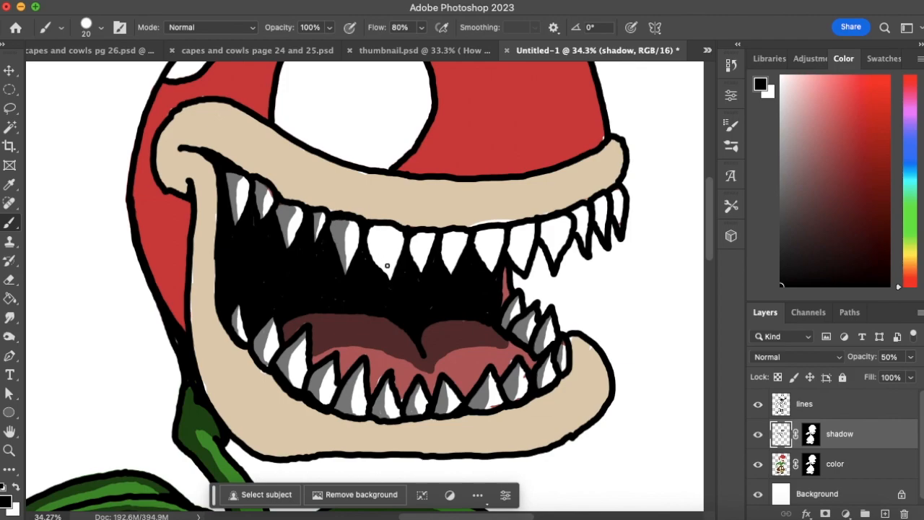
{"action": "mouse_move", "coordinate": [388, 280]}
{"action": "left_mouse_down"}
{"action": "mouse_move", "coordinate": [389, 227]}
{"action": "mouse_move", "coordinate": [377, 258]}
{"action": "left_mouse_up"}
{"action": "mouse_move", "coordinate": [377, 227]}
{"action": "left_mouse_down"}
{"action": "mouse_move", "coordinate": [383, 275]}
{"action": "mouse_move", "coordinate": [425, 237]}
{"action": "mouse_move", "coordinate": [420, 273]}
{"action": "mouse_move", "coordinate": [423, 236]}
{"action": "mouse_move", "coordinate": [415, 259]}
{"action": "left_mouse_up"}
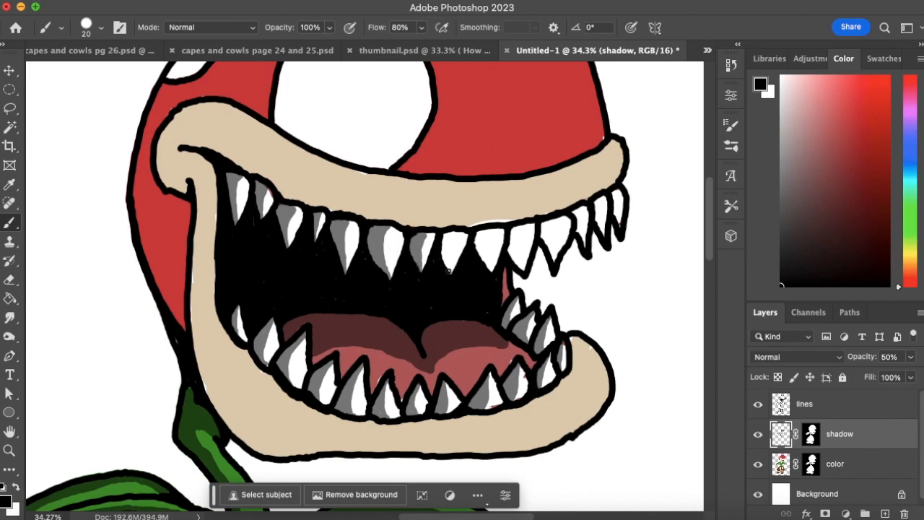
{"action": "mouse_move", "coordinate": [450, 274]}
{"action": "left_mouse_down"}
{"action": "mouse_move", "coordinate": [454, 231]}
{"action": "mouse_move", "coordinate": [444, 266]}
{"action": "left_mouse_up"}
Step: Touch up the color layer along the upper teeth, using sampled tan for the lip gaps and white for the stained tooth
{"action": "left_click", "coordinate": [791, 466]}
{"action": "left_click", "coordinate": [470, 215], "text": "alt"}
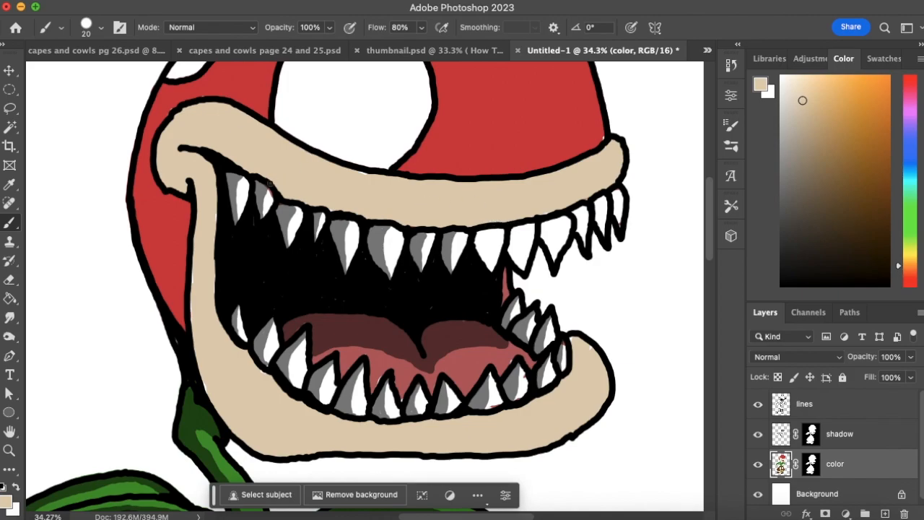
{"action": "left_click", "coordinate": [255, 193], "text": "alt"}
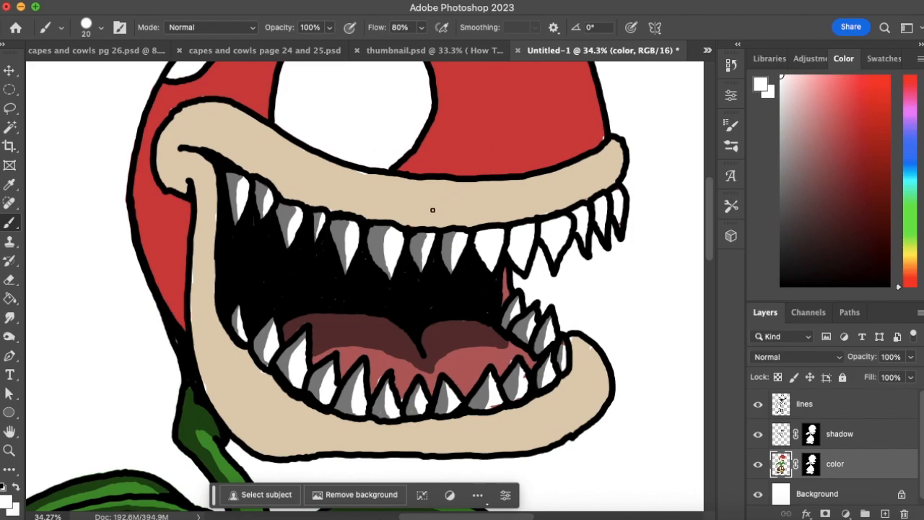
{"action": "left_click", "coordinate": [204, 319], "text": "alt"}
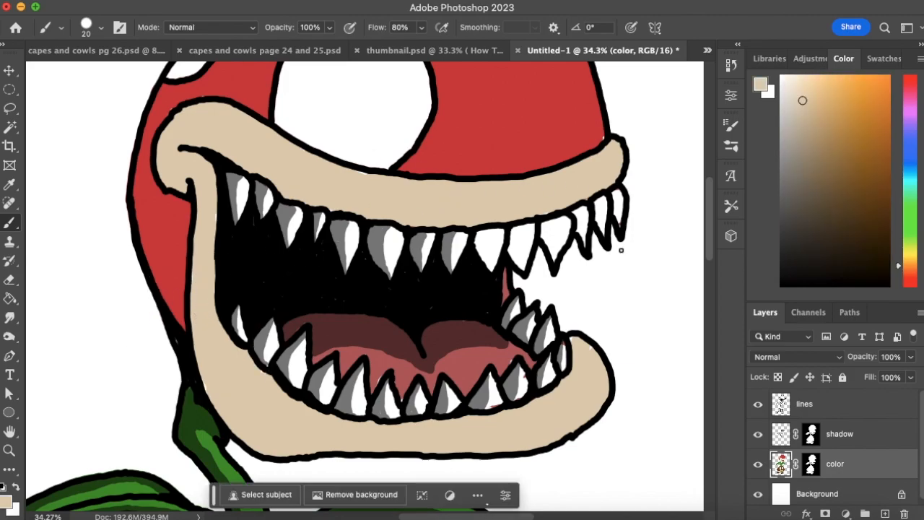
Step: Touch up the color layer around the lower teeth with sampled tongue pink, tooth white and lip tan
{"action": "left_click", "coordinate": [403, 383], "text": "alt"}
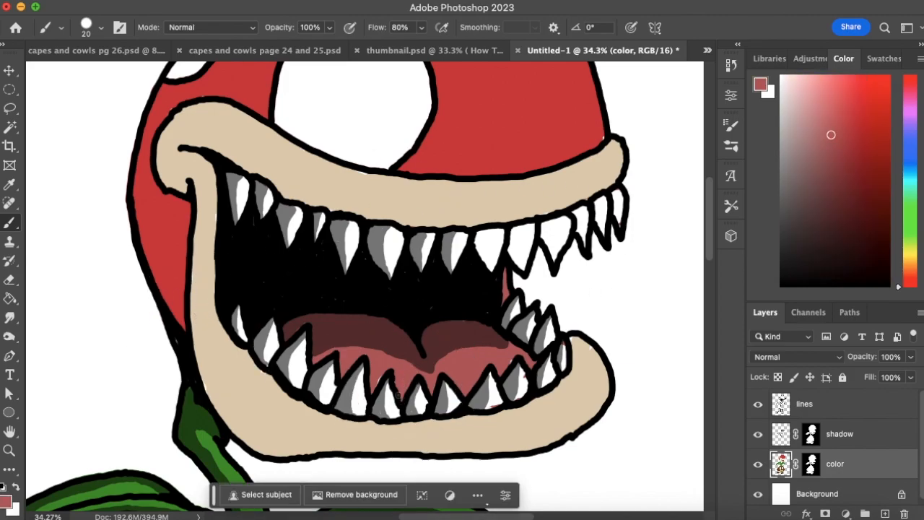
{"action": "left_click", "coordinate": [498, 359], "text": "alt"}
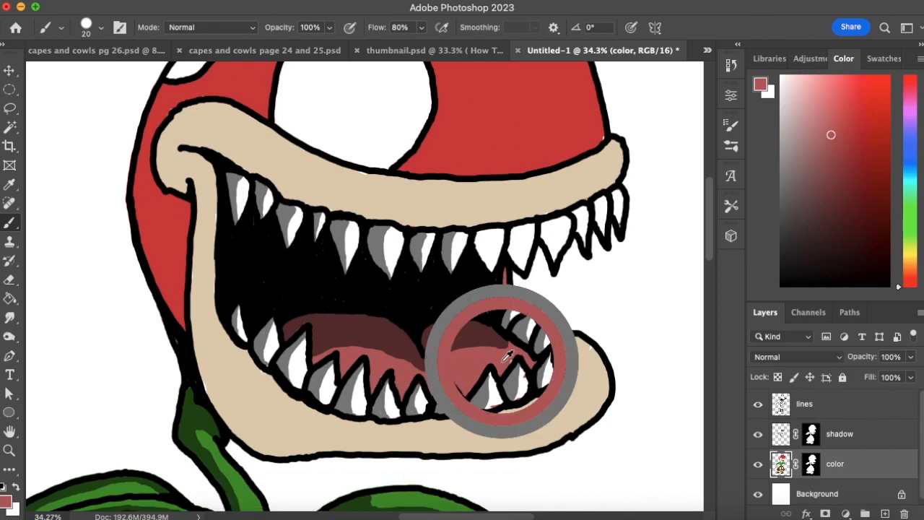
{"action": "left_click", "coordinate": [495, 397], "text": "alt"}
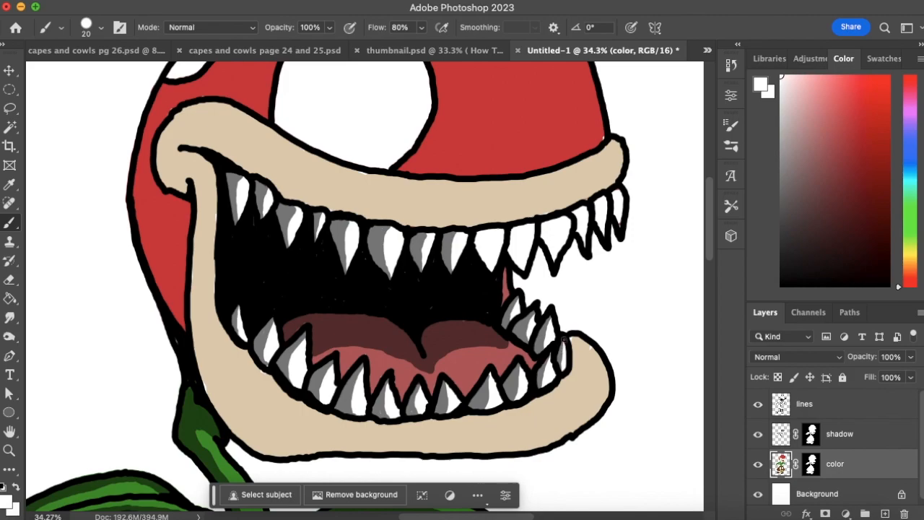
{"action": "left_click", "coordinate": [593, 361], "text": "alt"}
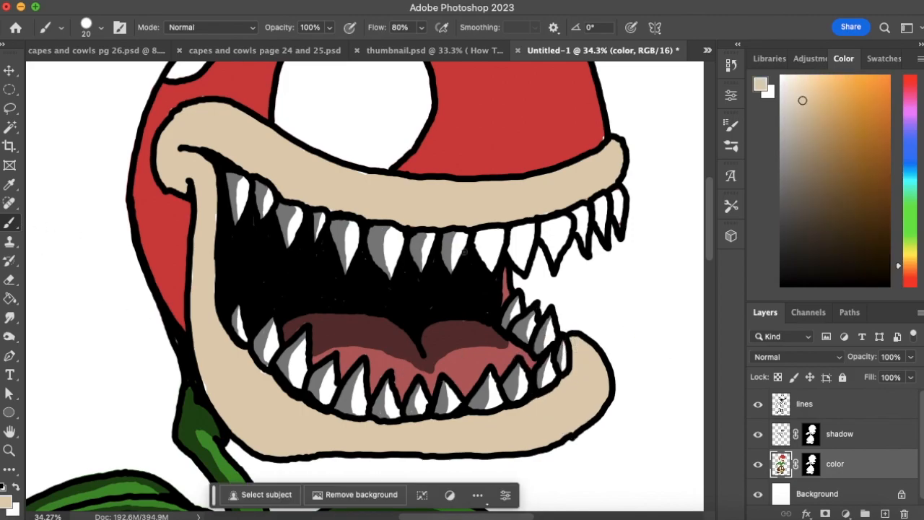
Step: Shade the left side of the remaining upper teeth at the front of the mouth in black on the shadow layer
{"action": "key", "text": "d"}
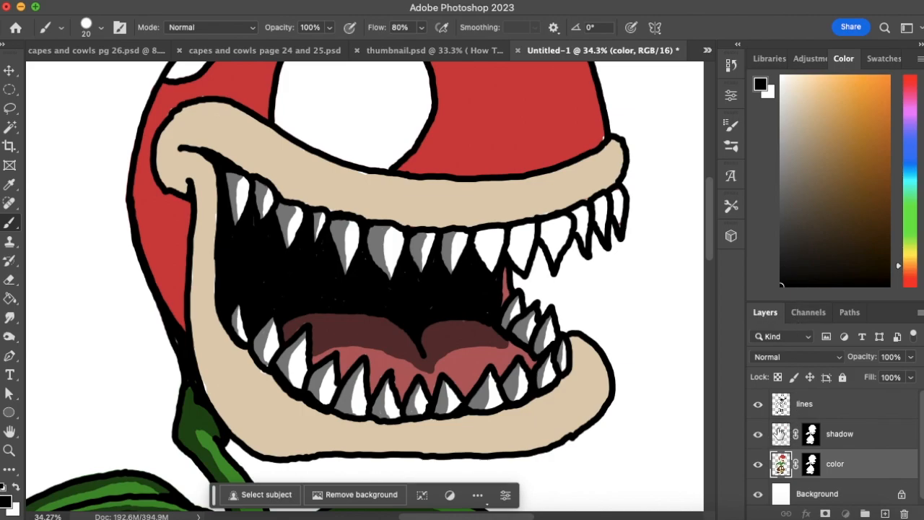
{"action": "left_click", "coordinate": [784, 436]}
{"action": "mouse_move", "coordinate": [490, 271]}
{"action": "left_mouse_down"}
{"action": "mouse_move", "coordinate": [489, 229]}
{"action": "mouse_move", "coordinate": [478, 240]}
{"action": "mouse_move", "coordinate": [483, 262]}
{"action": "mouse_move", "coordinate": [492, 247]}
{"action": "mouse_move", "coordinate": [525, 272]}
{"action": "mouse_move", "coordinate": [522, 228]}
{"action": "mouse_move", "coordinate": [516, 250]}
{"action": "mouse_move", "coordinate": [514, 231]}
{"action": "mouse_move", "coordinate": [512, 262]}
{"action": "mouse_move", "coordinate": [551, 262]}
{"action": "mouse_move", "coordinate": [559, 220]}
{"action": "mouse_move", "coordinate": [544, 229]}
{"action": "mouse_move", "coordinate": [551, 251]}
{"action": "mouse_move", "coordinate": [550, 242]}
{"action": "mouse_move", "coordinate": [586, 247]}
{"action": "mouse_move", "coordinate": [580, 212]}
{"action": "left_mouse_up"}
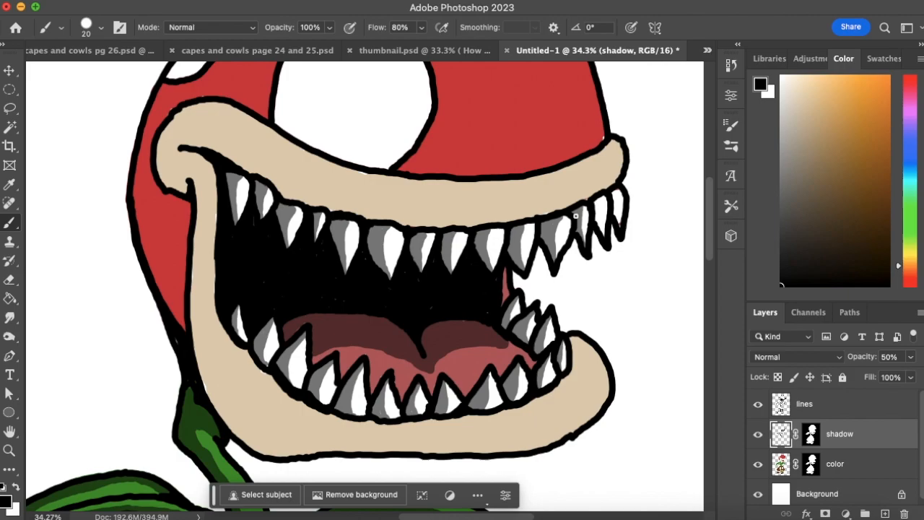
{"action": "mouse_move", "coordinate": [603, 236]}
{"action": "left_mouse_down"}
{"action": "mouse_move", "coordinate": [599, 198]}
{"action": "mouse_move", "coordinate": [617, 209]}
{"action": "mouse_move", "coordinate": [621, 229]}
{"action": "mouse_move", "coordinate": [616, 192]}
{"action": "left_mouse_up"}
Step: Brush a thin shadow line across the red cap above the large central white spot with the size 20 brush
{"action": "key", "text": "z"}
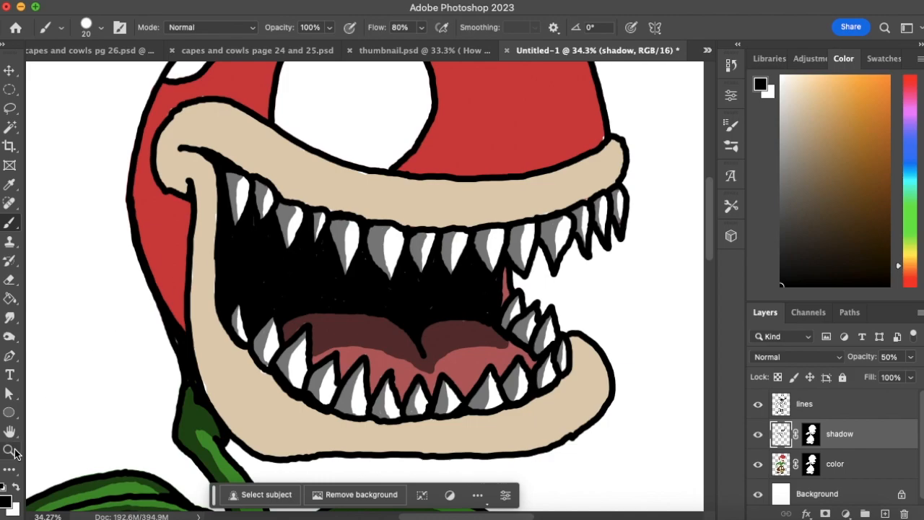
{"action": "left_click_drag", "start_coordinate": [351, 293], "coordinate": [275, 337]}
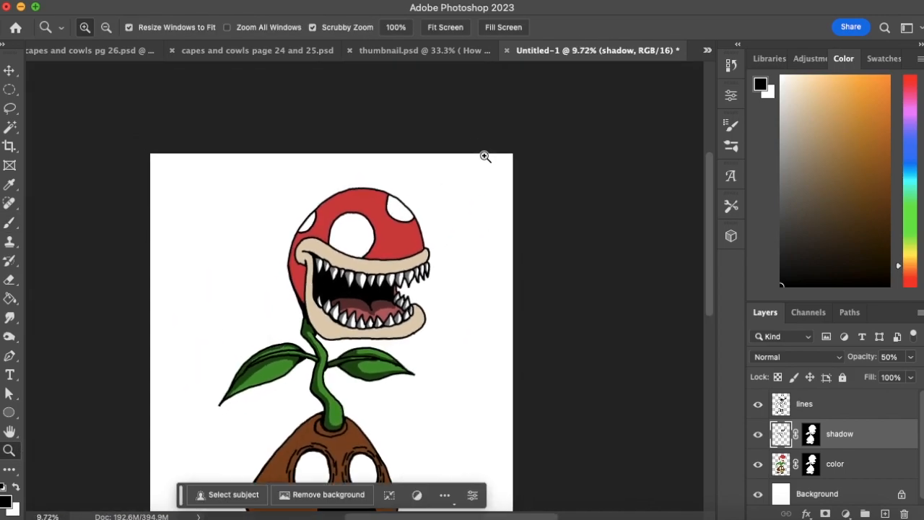
{"action": "left_click_drag", "start_coordinate": [443, 270], "coordinate": [410, 306]}
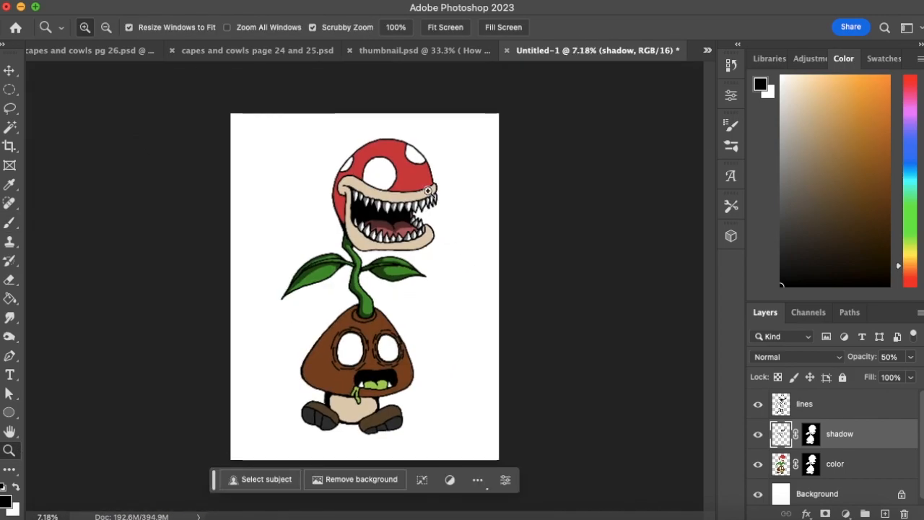
{"action": "left_click_drag", "start_coordinate": [395, 199], "coordinate": [436, 199]}
{"action": "left_click", "coordinate": [9, 279]}
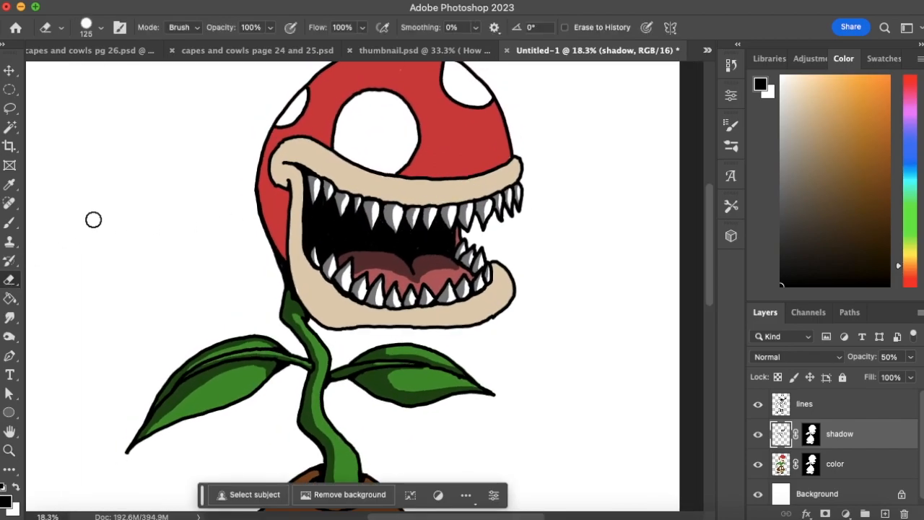
{"action": "left_click", "coordinate": [10, 222]}
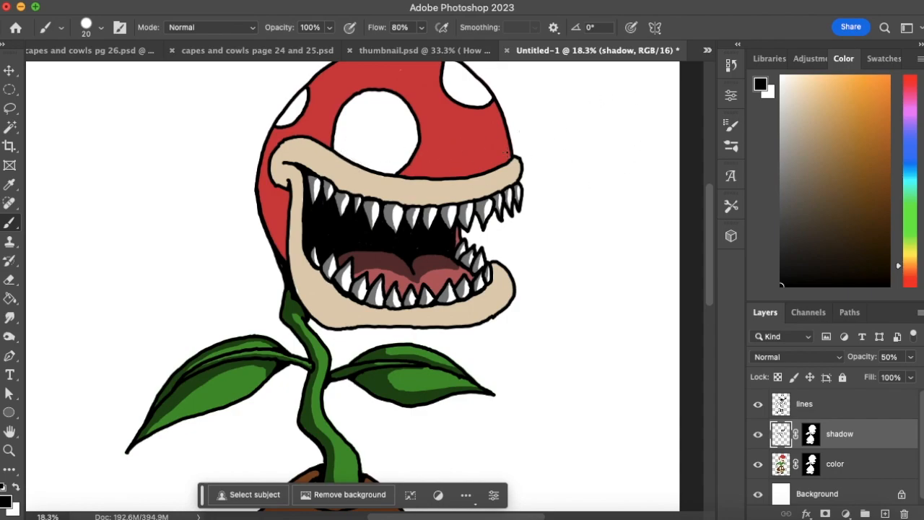
{"action": "scroll", "coordinate": [705, 232], "scroll_direction": "up", "scroll_amount": 2}
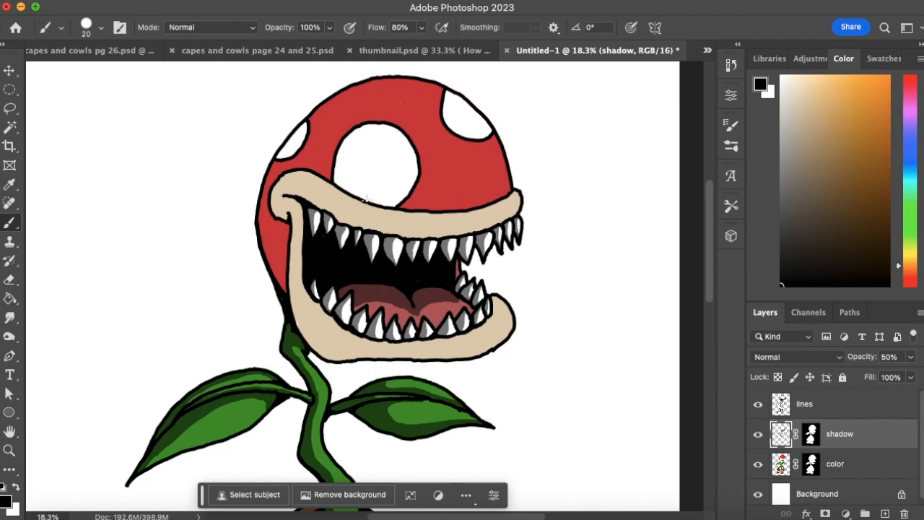
{"action": "left_click_drag", "start_coordinate": [363, 122], "coordinate": [381, 88]}
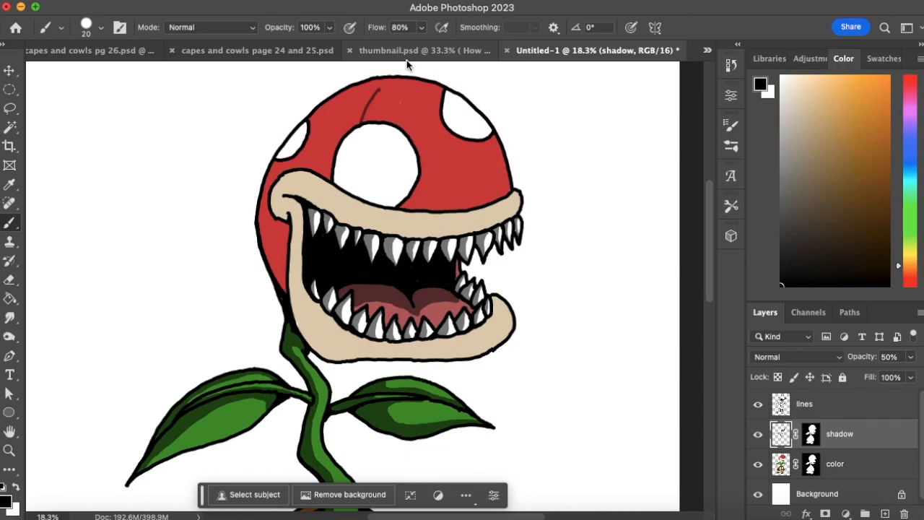
Step: Load the color layer's mask as a selection, make that layer active and switch the foreground colour to white
{"action": "left_click", "coordinate": [758, 464]}
{"action": "left_click", "coordinate": [759, 465]}
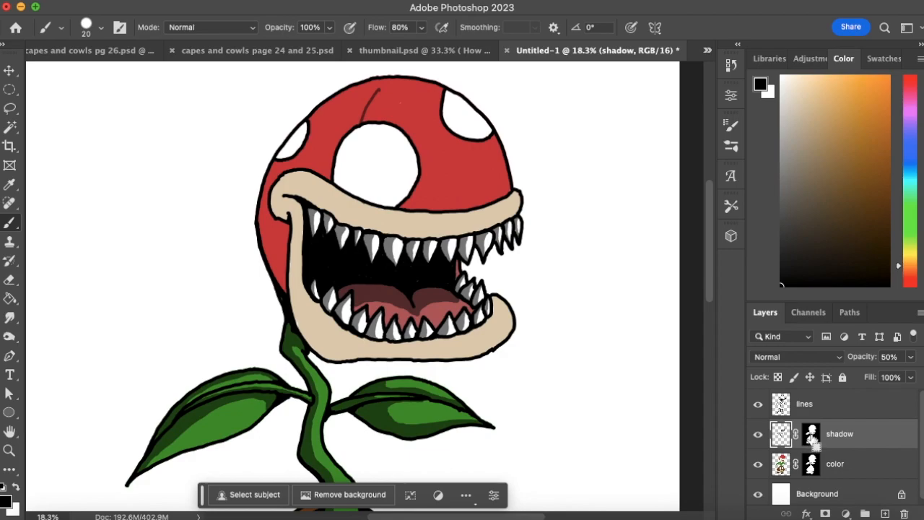
{"action": "left_click", "coordinate": [811, 464], "text": "super"}
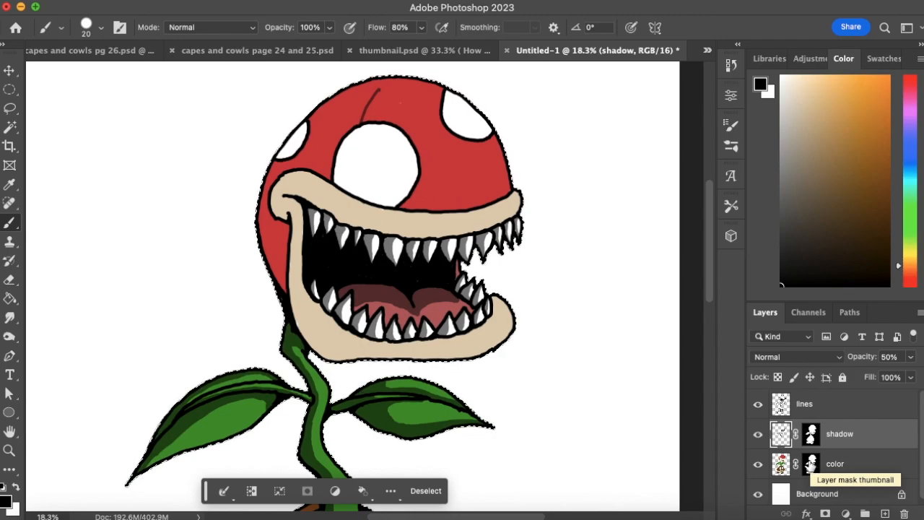
{"action": "left_click", "coordinate": [781, 463]}
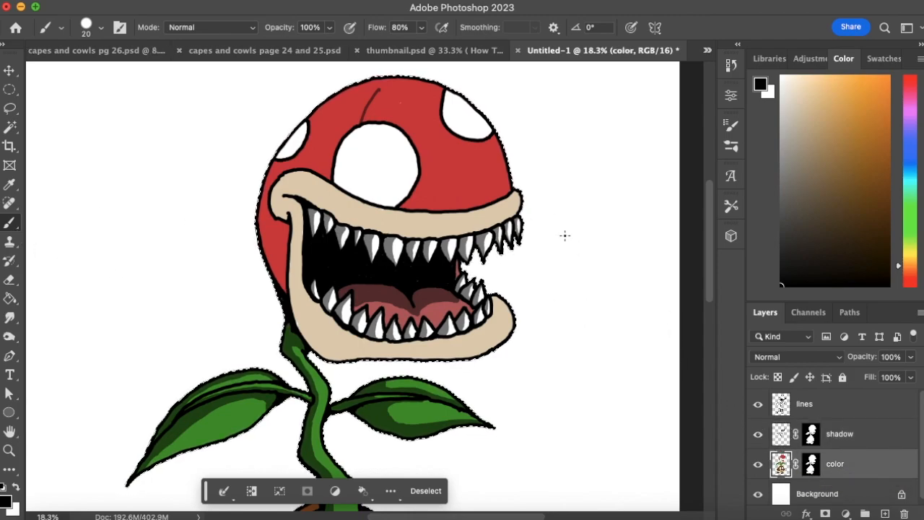
{"action": "key", "text": "x"}
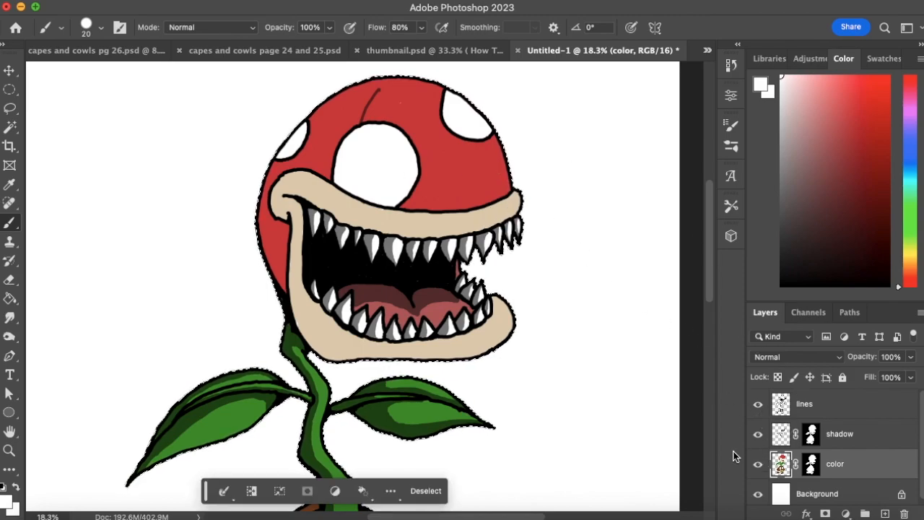
Step: Hide the Background layer and check the artwork with the shadow layer turned off and back on
{"action": "left_click", "coordinate": [758, 494]}
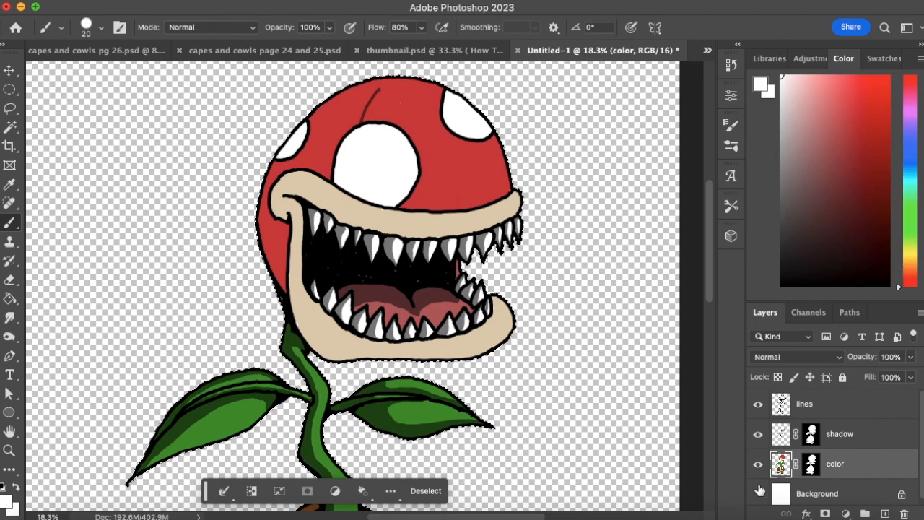
{"action": "left_click", "coordinate": [758, 436]}
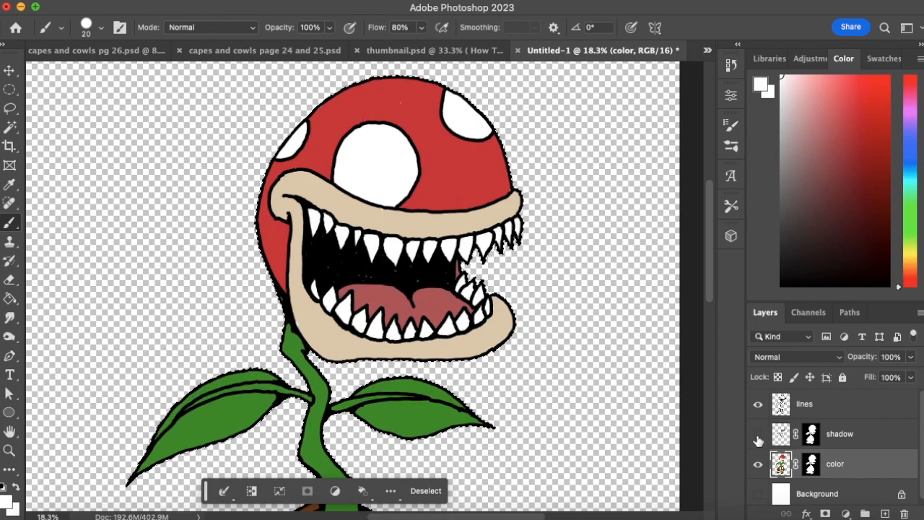
{"action": "left_click", "coordinate": [759, 436]}
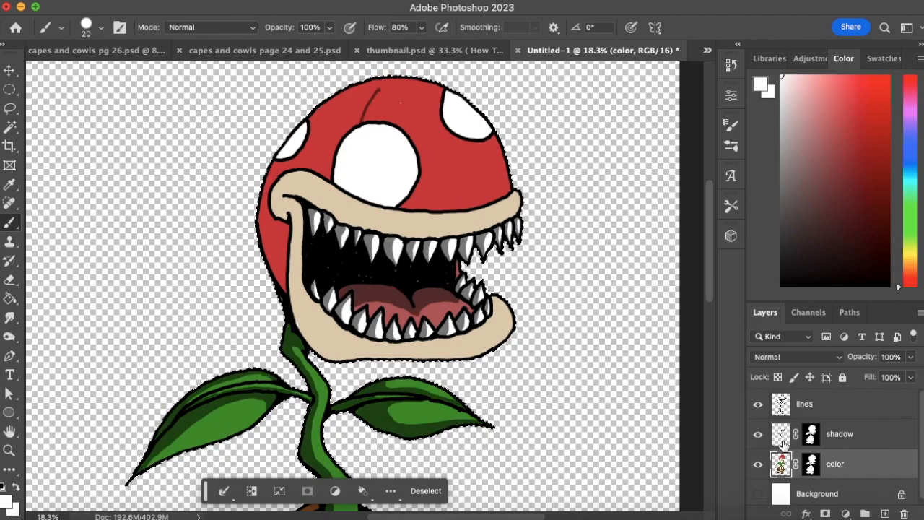
{"action": "left_click", "coordinate": [784, 442]}
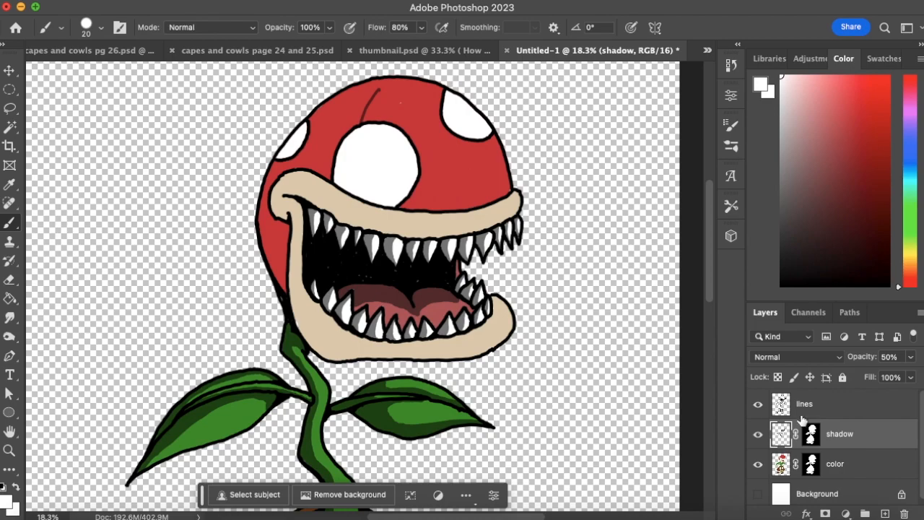
{"action": "left_click", "coordinate": [9, 127]}
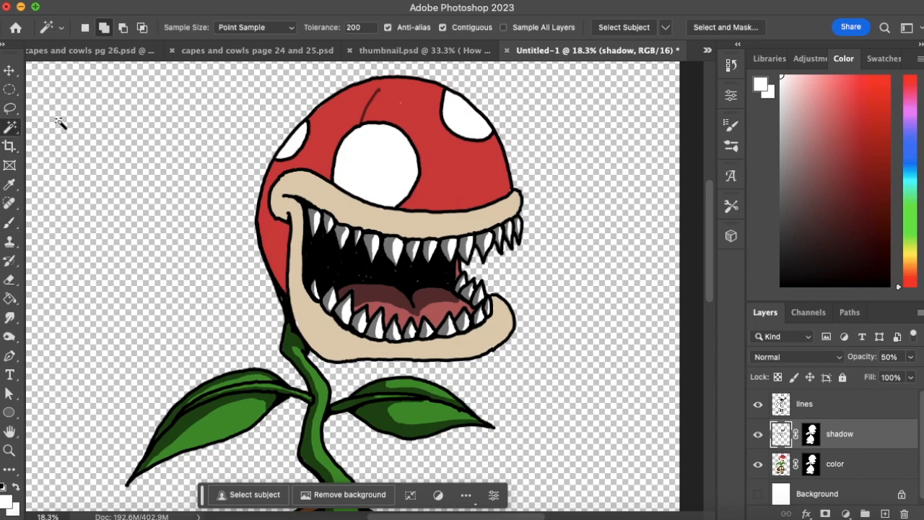
{"action": "left_click", "coordinate": [221, 189]}
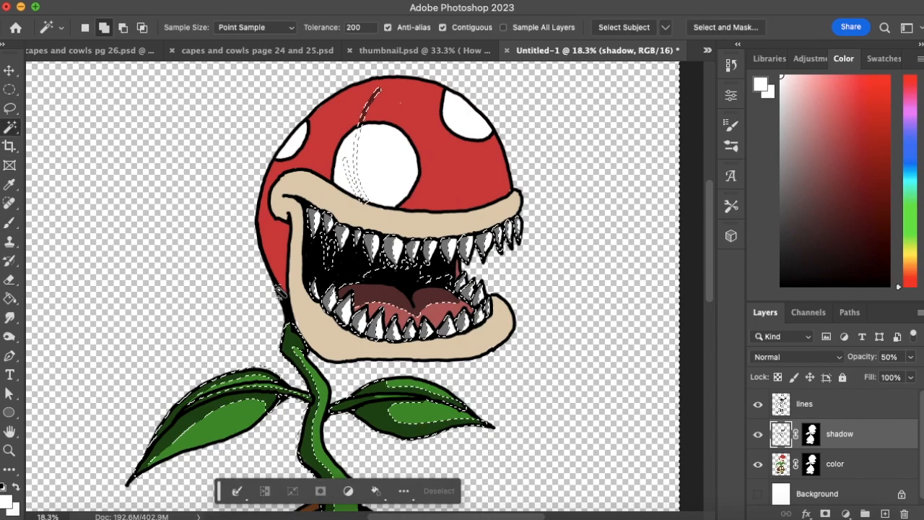
Step: Load the shadow layer's mask as a selection and remove the mask, applying it to the layer
{"action": "left_click", "coordinate": [808, 410]}
{"action": "key", "text": "super+d"}
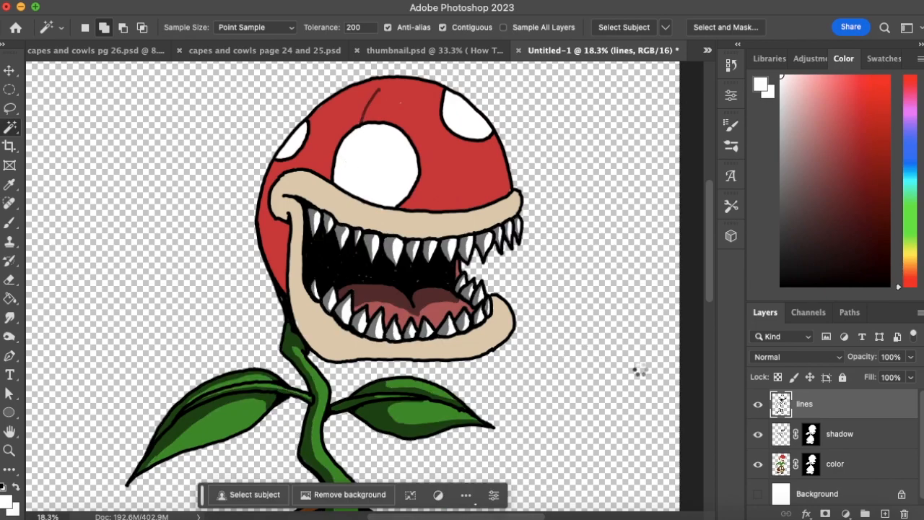
{"action": "left_click", "coordinate": [817, 436], "text": "super"}
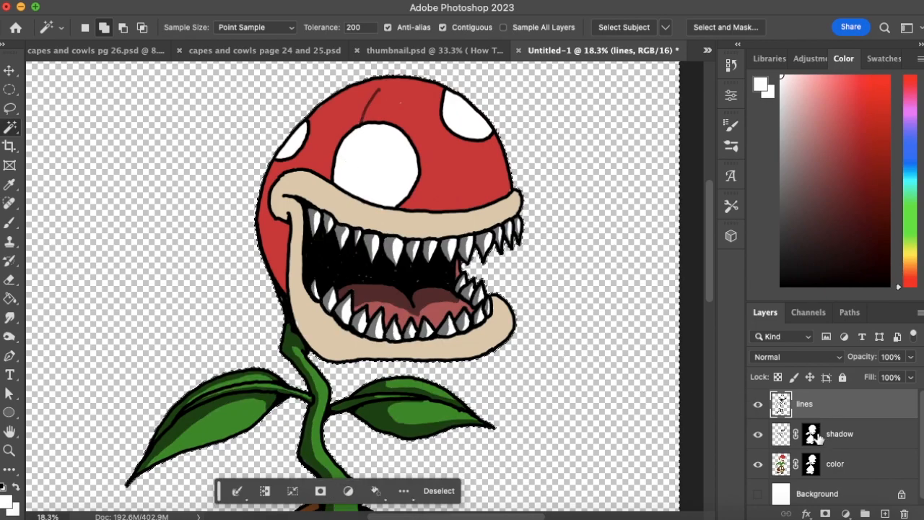
{"action": "left_click", "coordinate": [812, 434]}
{"action": "left_click", "coordinate": [904, 514]}
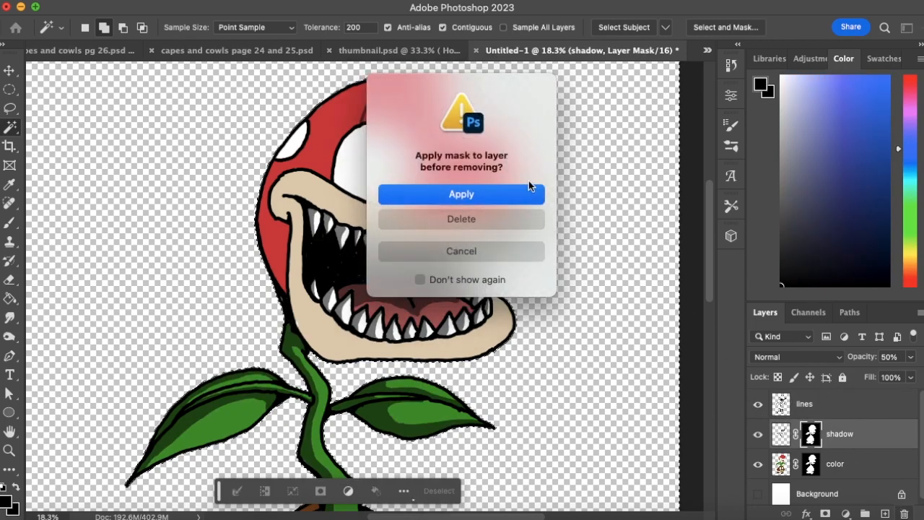
{"action": "left_click", "coordinate": [527, 195]}
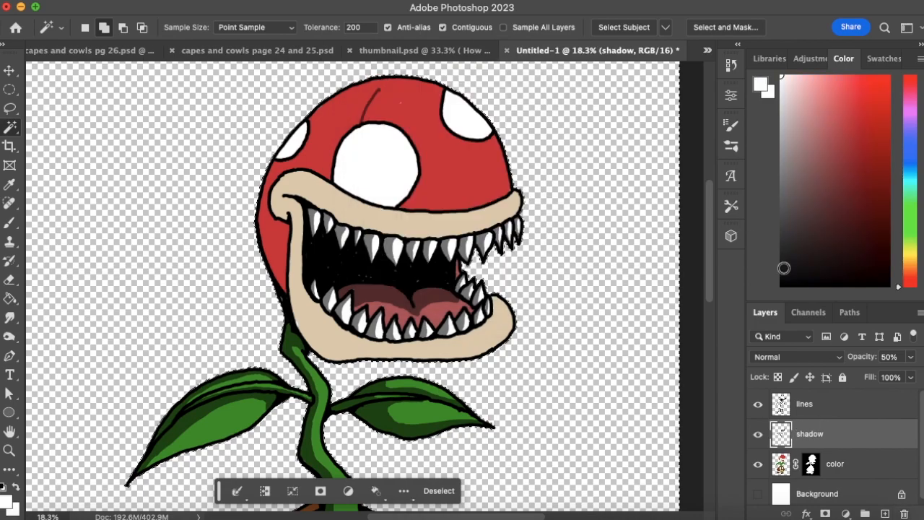
{"action": "left_click", "coordinate": [824, 514]}
{"action": "left_click", "coordinate": [785, 436]}
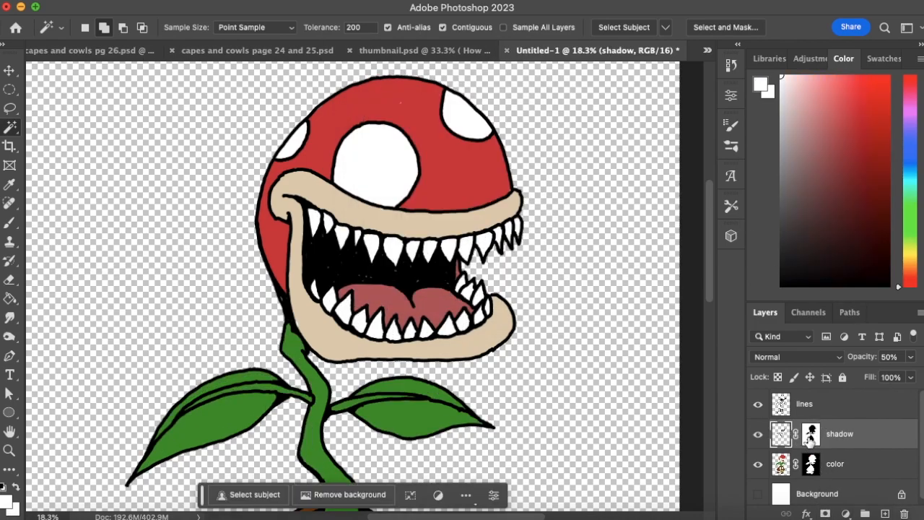
{"action": "key", "text": "super+z"}
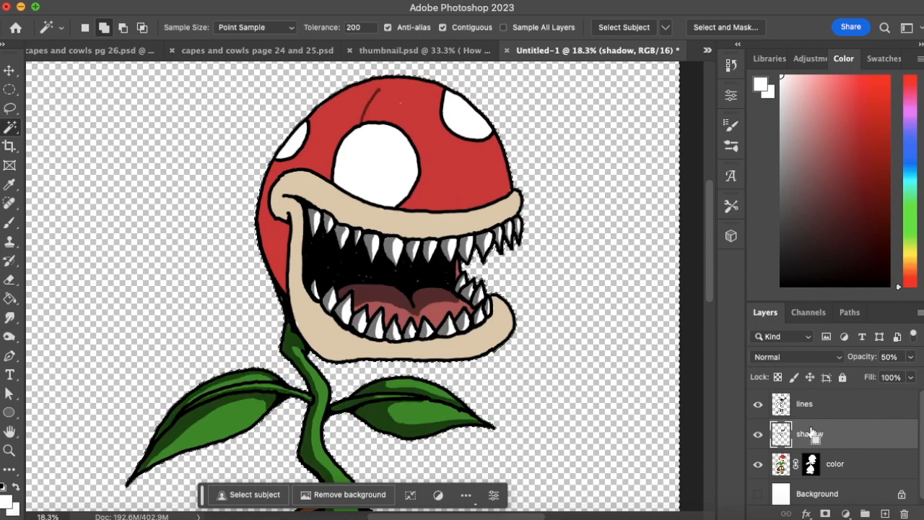
Step: Invert the selection, add it as a mask on the shadow layer and make the layer's image active
{"action": "left_click", "coordinate": [325, 1]}
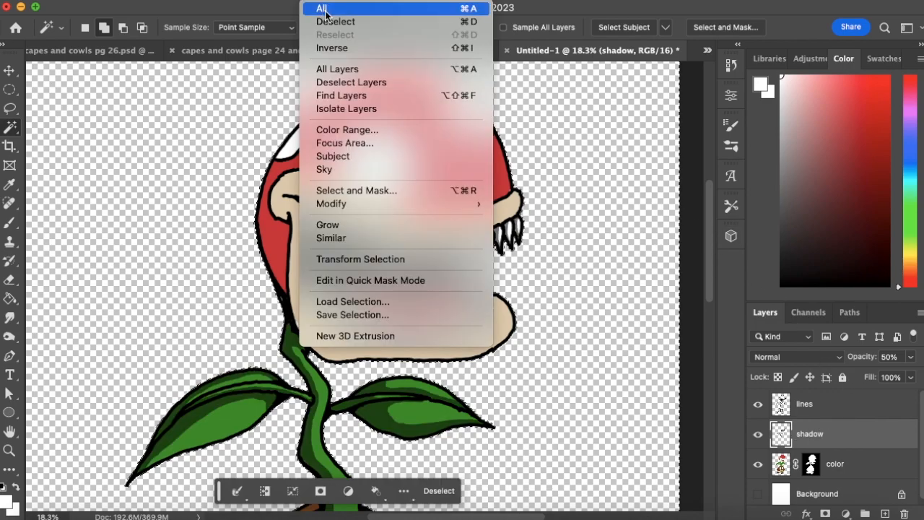
{"action": "left_click", "coordinate": [332, 48]}
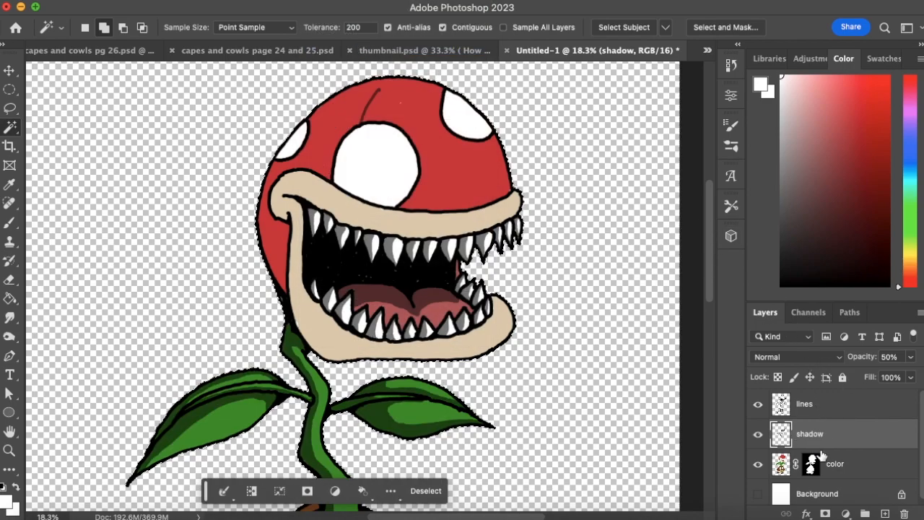
{"action": "left_click", "coordinate": [825, 514]}
{"action": "left_click", "coordinate": [781, 435]}
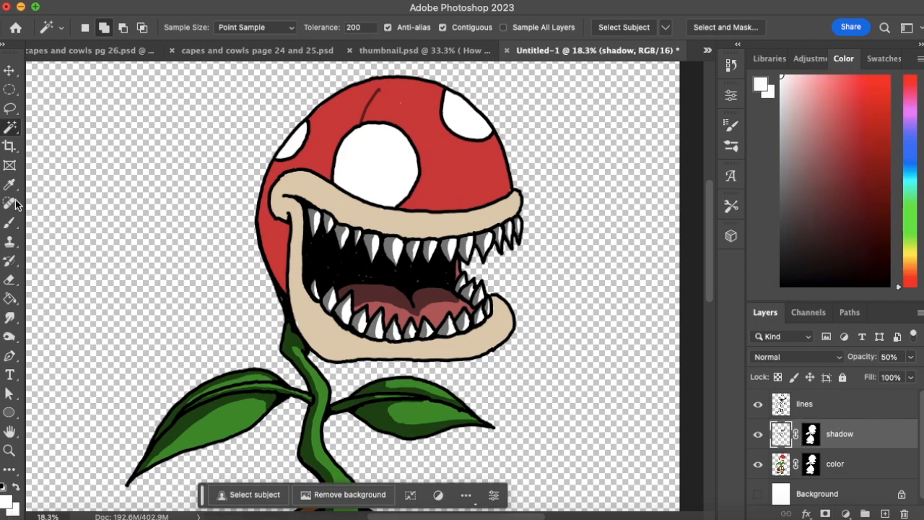
Step: Brush black over the streak above the cap's large central white spot on the shadow layer with the size 20 brush
{"action": "key", "text": "b"}
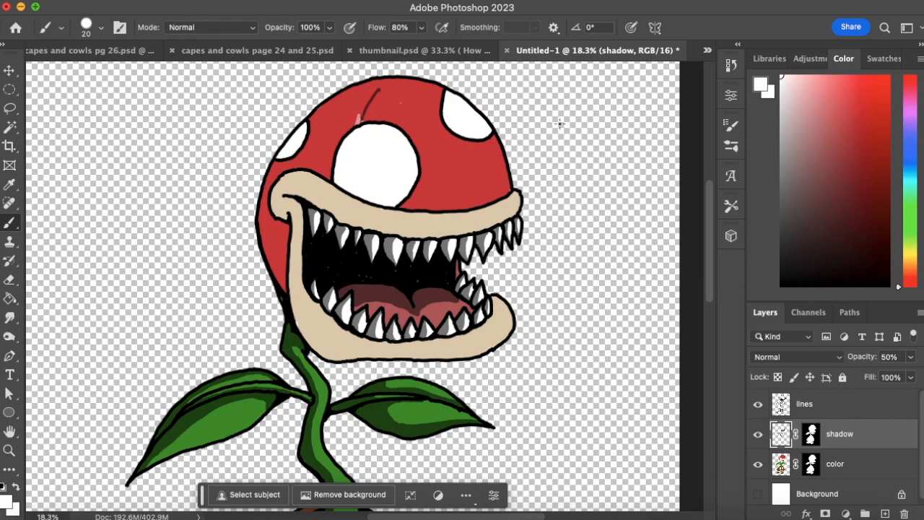
{"action": "left_click", "coordinate": [780, 286]}
{"action": "mouse_move", "coordinate": [363, 120]}
{"action": "left_mouse_down"}
{"action": "mouse_move", "coordinate": [373, 93]}
{"action": "mouse_move", "coordinate": [359, 112]}
{"action": "left_mouse_up"}
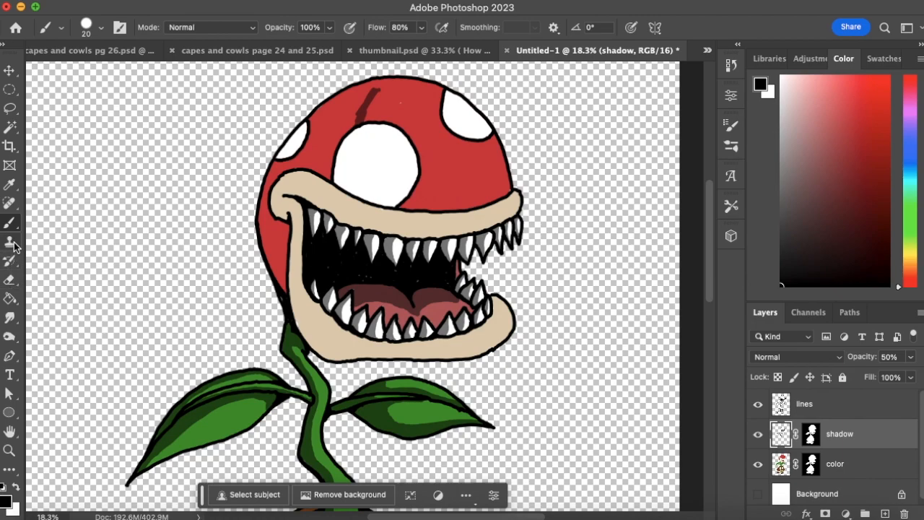
{"action": "left_click", "coordinate": [781, 77]}
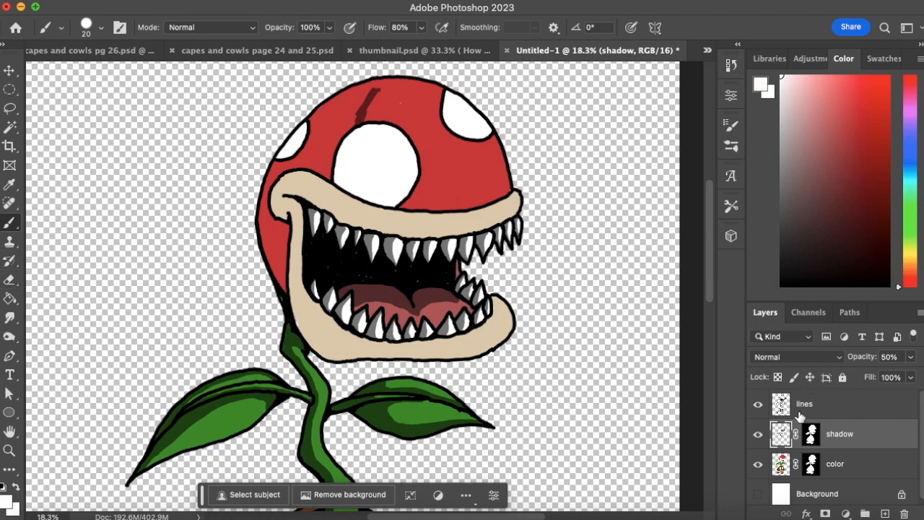
{"action": "left_click", "coordinate": [787, 465]}
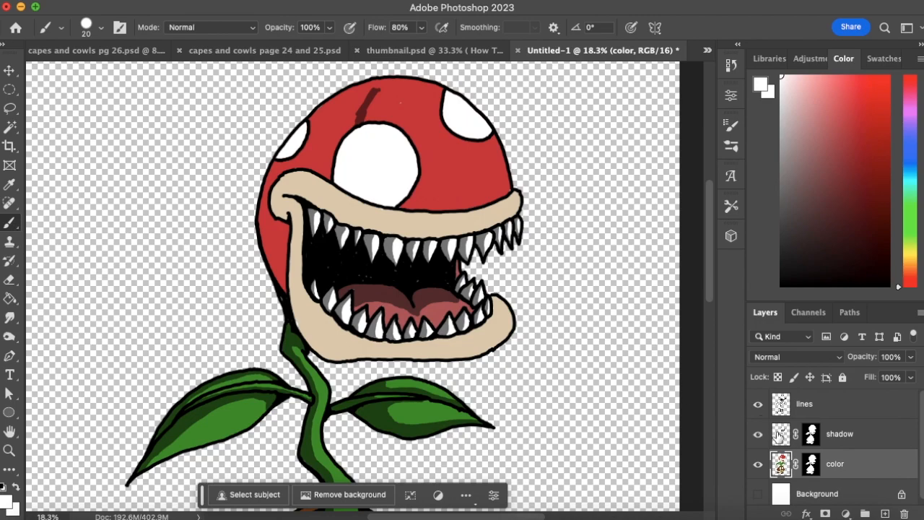
{"action": "left_click", "coordinate": [777, 436]}
{"action": "left_click_drag", "start_coordinate": [291, 148], "coordinate": [314, 127]}
Step: Brush black shadow strokes over the red cap's upper left, from beside the left white spot to the top edge, at size 20
{"action": "left_click", "coordinate": [781, 286]}
{"action": "mouse_move", "coordinate": [292, 160]}
{"action": "left_mouse_down"}
{"action": "mouse_move", "coordinate": [316, 142]}
{"action": "mouse_move", "coordinate": [314, 126]}
{"action": "mouse_move", "coordinate": [278, 170]}
{"action": "mouse_move", "coordinate": [295, 148]}
{"action": "mouse_move", "coordinate": [303, 156]}
{"action": "mouse_move", "coordinate": [332, 108]}
{"action": "mouse_move", "coordinate": [307, 148]}
{"action": "mouse_move", "coordinate": [336, 115]}
{"action": "mouse_move", "coordinate": [360, 128]}
{"action": "left_mouse_up"}
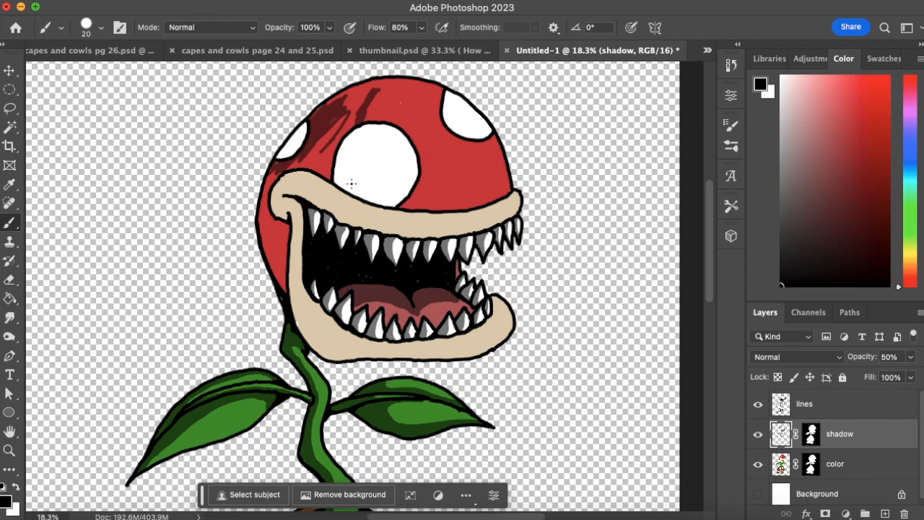
{"action": "left_click_drag", "start_coordinate": [340, 153], "coordinate": [359, 113]}
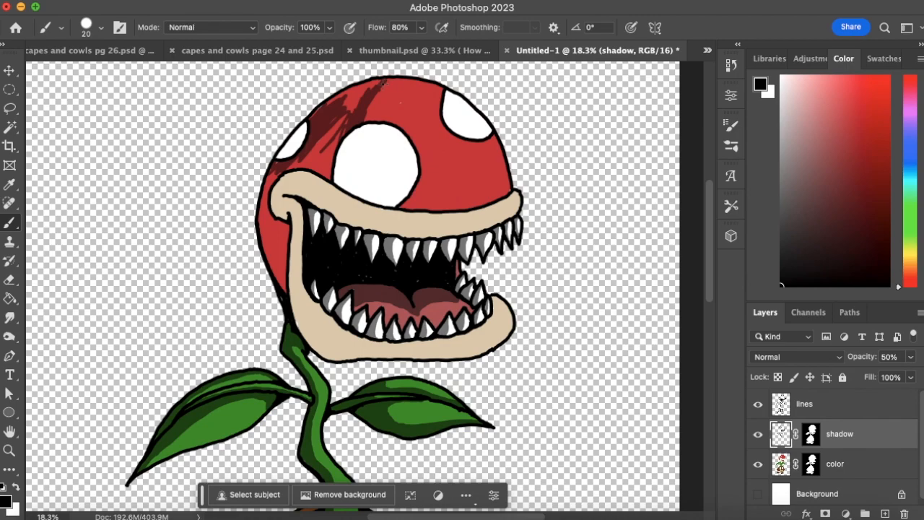
{"action": "left_click_drag", "start_coordinate": [390, 77], "coordinate": [359, 95]}
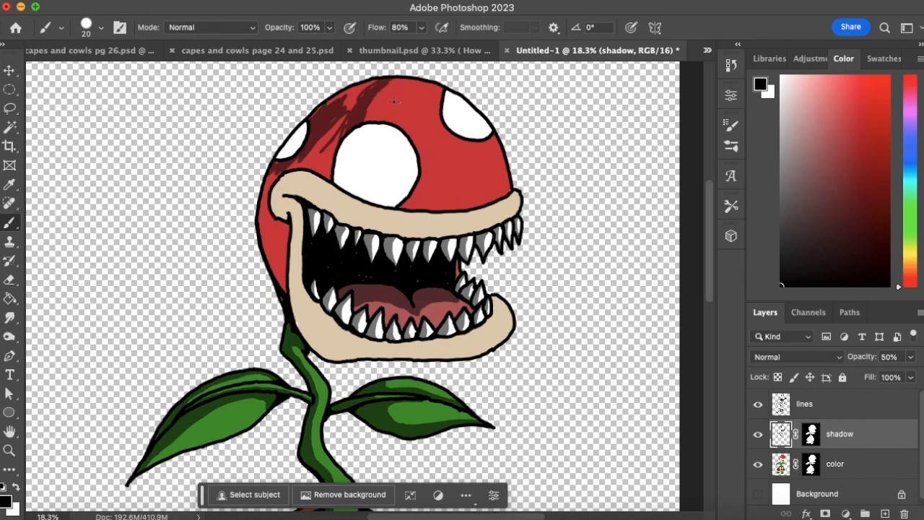
Step: Show the Background layer and fill the left side of the red cap with black shadow using the size 40 brush
{"action": "key", "text": "bracketright"}
{"action": "left_click", "coordinate": [780, 96]}
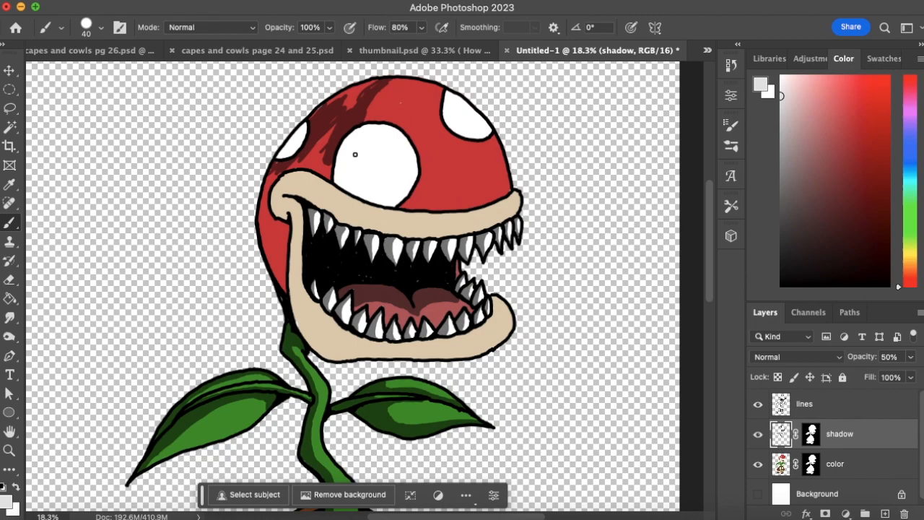
{"action": "left_click", "coordinate": [780, 459]}
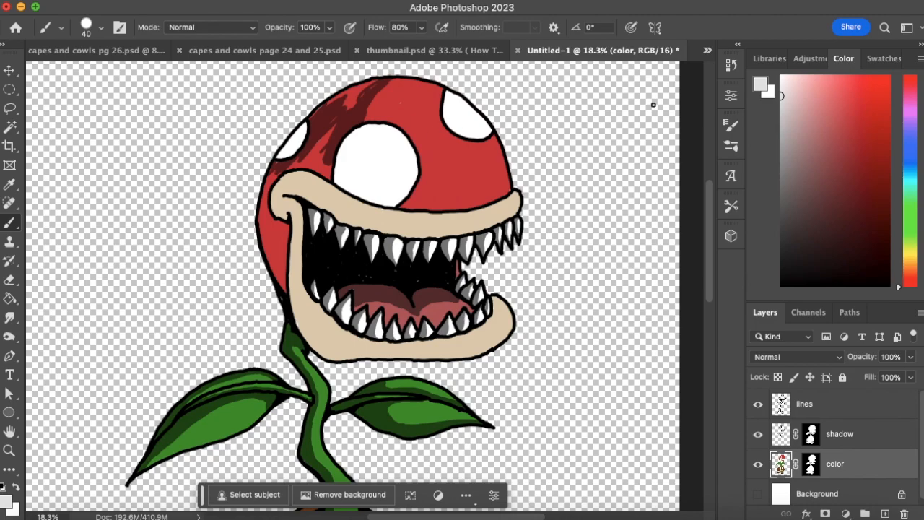
{"action": "left_click", "coordinate": [780, 436]}
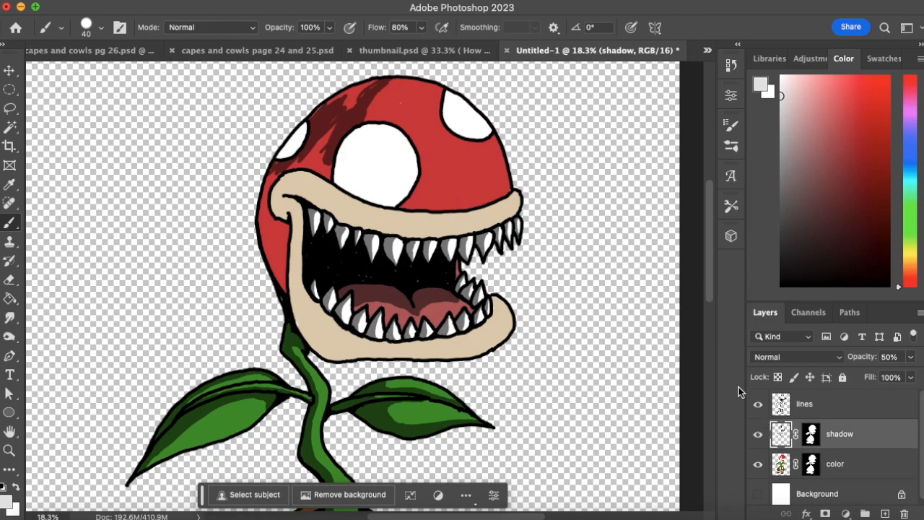
{"action": "left_click", "coordinate": [758, 493]}
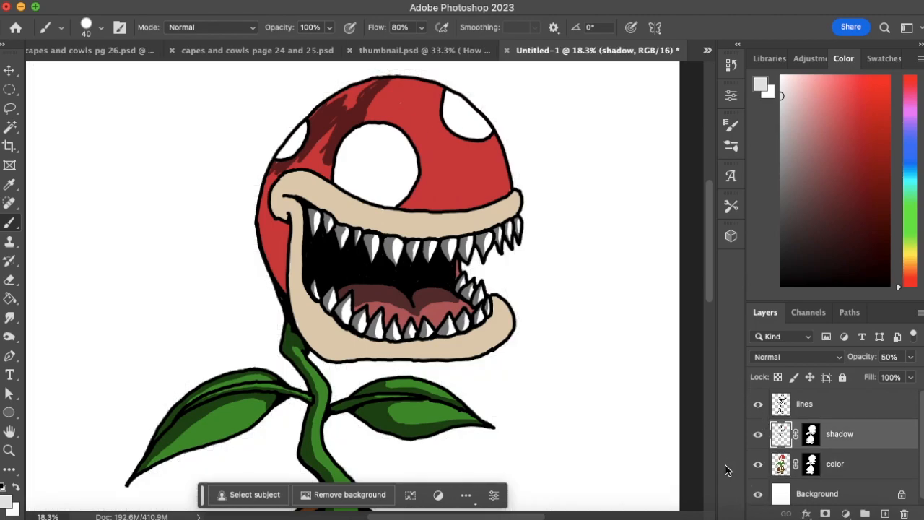
{"action": "left_click_drag", "start_coordinate": [801, 105], "coordinate": [781, 286]}
{"action": "mouse_move", "coordinate": [321, 156]}
{"action": "left_mouse_down"}
{"action": "mouse_move", "coordinate": [327, 178]}
{"action": "mouse_move", "coordinate": [314, 154]}
{"action": "mouse_move", "coordinate": [336, 126]}
{"action": "mouse_move", "coordinate": [309, 153]}
{"action": "mouse_move", "coordinate": [298, 134]}
{"action": "mouse_move", "coordinate": [323, 107]}
{"action": "mouse_move", "coordinate": [377, 83]}
{"action": "mouse_move", "coordinate": [347, 105]}
{"action": "mouse_move", "coordinate": [309, 167]}
{"action": "mouse_move", "coordinate": [307, 158]}
{"action": "mouse_move", "coordinate": [268, 185]}
{"action": "mouse_move", "coordinate": [263, 231]}
{"action": "mouse_move", "coordinate": [264, 208]}
{"action": "mouse_move", "coordinate": [274, 269]}
{"action": "mouse_move", "coordinate": [279, 233]}
{"action": "mouse_move", "coordinate": [286, 247]}
{"action": "mouse_move", "coordinate": [271, 227]}
{"action": "left_mouse_up"}
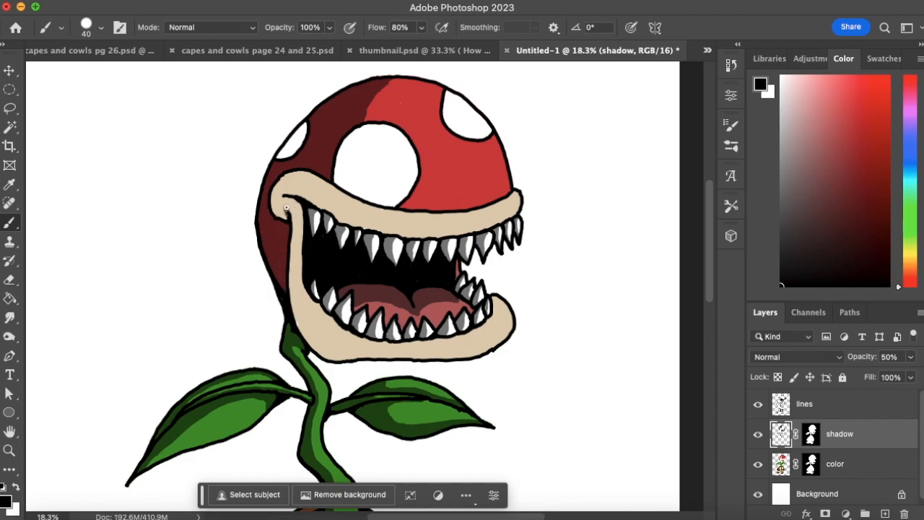
Step: Shade the curled corner of the beige lip and the lower edge of the upper lip in black on the shadow layer
{"action": "mouse_move", "coordinate": [291, 201]}
{"action": "left_mouse_down"}
{"action": "mouse_move", "coordinate": [302, 212]}
{"action": "mouse_move", "coordinate": [275, 195]}
{"action": "mouse_move", "coordinate": [283, 202]}
{"action": "mouse_move", "coordinate": [278, 182]}
{"action": "mouse_move", "coordinate": [291, 174]}
{"action": "mouse_move", "coordinate": [277, 220]}
{"action": "mouse_move", "coordinate": [282, 214]}
{"action": "left_mouse_up"}
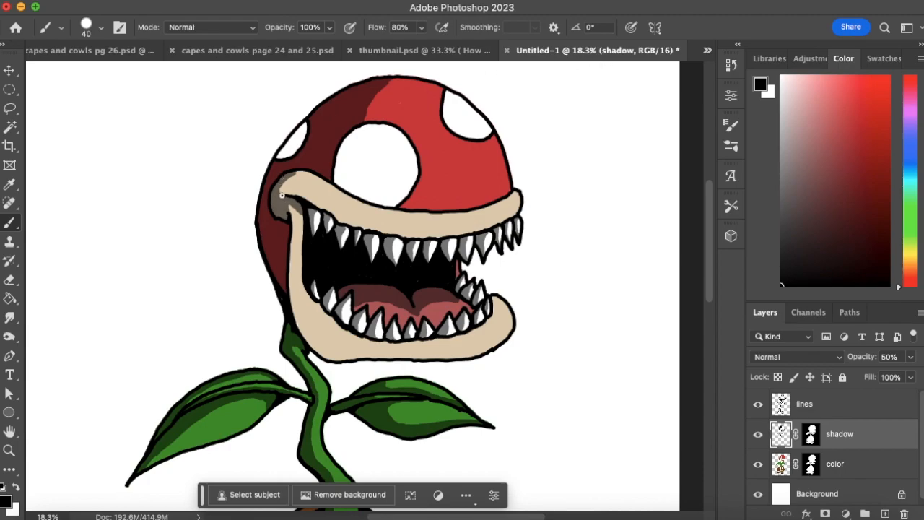
{"action": "left_click_drag", "start_coordinate": [281, 195], "coordinate": [285, 181]}
{"action": "mouse_move", "coordinate": [297, 195]}
{"action": "left_mouse_down"}
{"action": "mouse_move", "coordinate": [353, 226]}
{"action": "mouse_move", "coordinate": [448, 235]}
{"action": "left_mouse_up"}
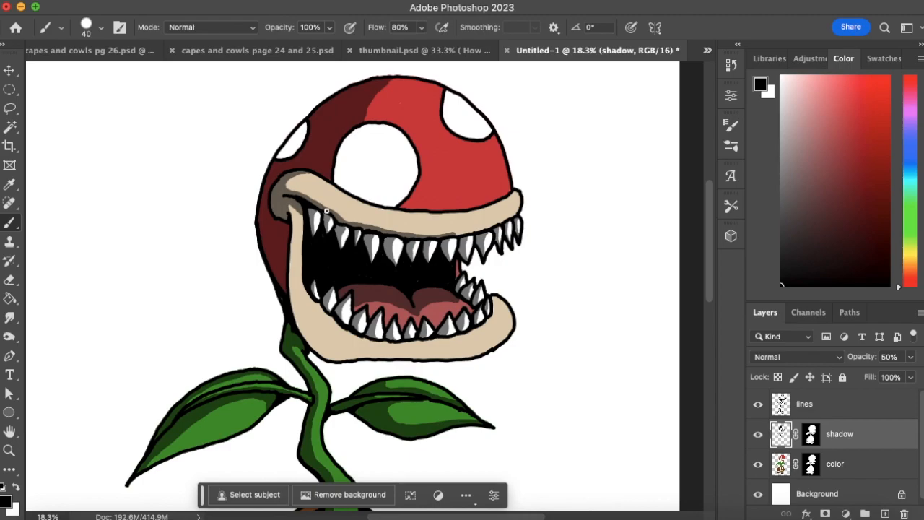
{"action": "mouse_move", "coordinate": [350, 223]}
{"action": "left_mouse_down"}
{"action": "mouse_move", "coordinate": [423, 237]}
{"action": "mouse_move", "coordinate": [497, 223]}
{"action": "left_mouse_up"}
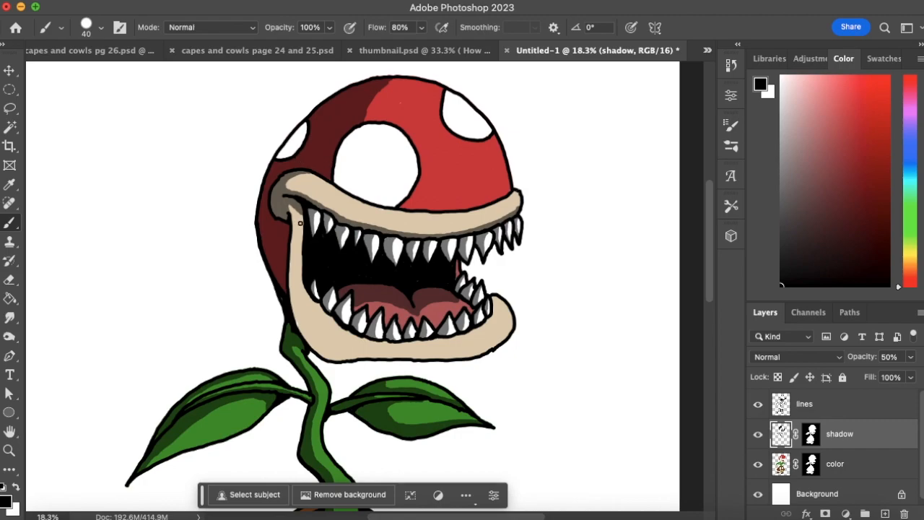
Step: Shade the inner edge of the beige lower lip, from the mouth corner along the lower teeth to its front end
{"action": "mouse_move", "coordinate": [304, 215]}
{"action": "left_mouse_down"}
{"action": "mouse_move", "coordinate": [301, 290]}
{"action": "mouse_move", "coordinate": [340, 328]}
{"action": "left_mouse_up"}
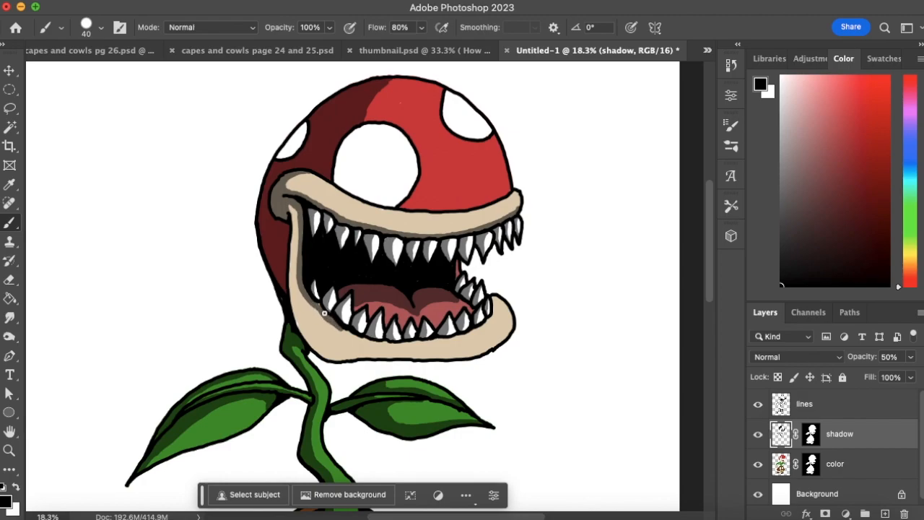
{"action": "mouse_move", "coordinate": [348, 332]}
{"action": "left_mouse_down"}
{"action": "mouse_move", "coordinate": [384, 344]}
{"action": "mouse_move", "coordinate": [385, 324]}
{"action": "mouse_move", "coordinate": [365, 344]}
{"action": "mouse_move", "coordinate": [491, 315]}
{"action": "left_mouse_up"}
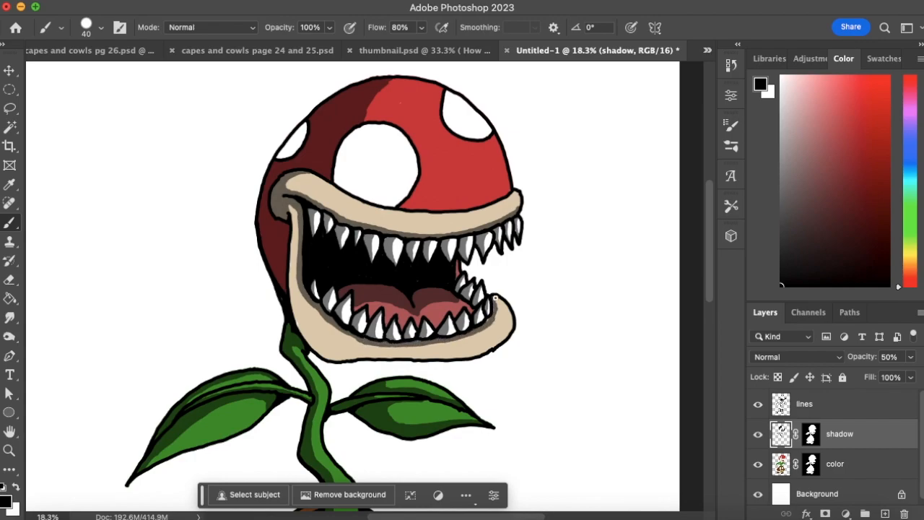
{"action": "left_click_drag", "start_coordinate": [436, 342], "coordinate": [410, 344]}
Step: Shade the green tongue and the fangs inside the brown mushroom's mouth in black with the size 40 brush
{"action": "left_click", "coordinate": [10, 450]}
{"action": "left_click_drag", "start_coordinate": [370, 344], "coordinate": [286, 386]}
{"action": "left_click_drag", "start_coordinate": [399, 329], "coordinate": [416, 324]}
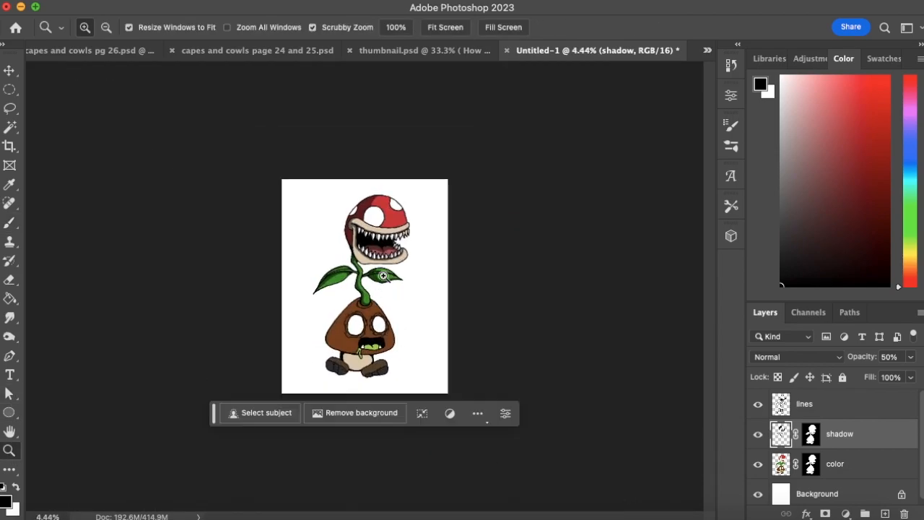
{"action": "left_click_drag", "start_coordinate": [388, 353], "coordinate": [450, 282]}
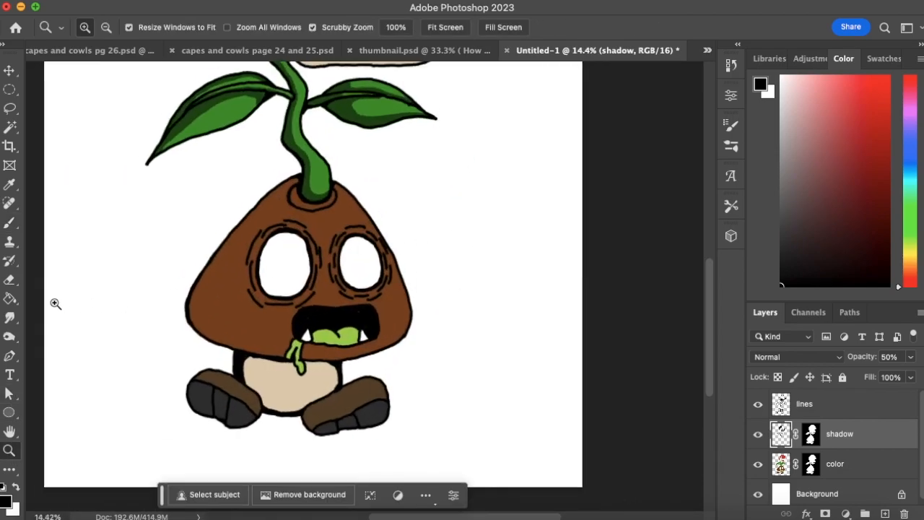
{"action": "left_click", "coordinate": [10, 222]}
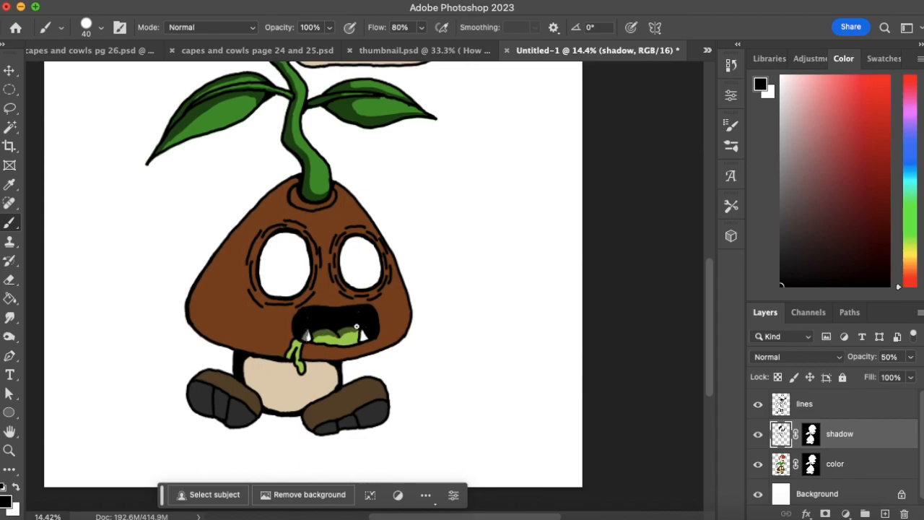
{"action": "left_click_drag", "start_coordinate": [367, 341], "coordinate": [362, 338]}
Step: Outline a shadow boundary past the left eye of the brown mushroom head and fill the head's left side with black shadow
{"action": "left_click_drag", "start_coordinate": [283, 357], "coordinate": [259, 289]}
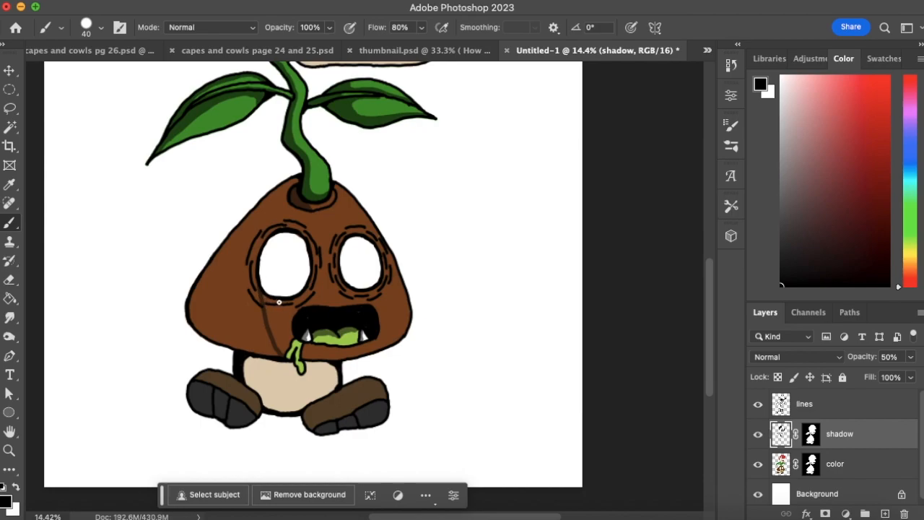
{"action": "mouse_move", "coordinate": [273, 302]}
{"action": "left_mouse_down"}
{"action": "mouse_move", "coordinate": [272, 332]}
{"action": "mouse_move", "coordinate": [266, 299]}
{"action": "mouse_move", "coordinate": [282, 353]}
{"action": "mouse_move", "coordinate": [268, 344]}
{"action": "mouse_move", "coordinate": [257, 296]}
{"action": "left_mouse_up"}
{"action": "mouse_move", "coordinate": [289, 221]}
{"action": "left_mouse_down"}
{"action": "mouse_move", "coordinate": [296, 179]}
{"action": "mouse_move", "coordinate": [252, 214]}
{"action": "mouse_move", "coordinate": [291, 180]}
{"action": "mouse_move", "coordinate": [262, 201]}
{"action": "mouse_move", "coordinate": [191, 301]}
{"action": "mouse_move", "coordinate": [187, 314]}
{"action": "mouse_move", "coordinate": [222, 264]}
{"action": "mouse_move", "coordinate": [193, 342]}
{"action": "mouse_move", "coordinate": [226, 274]}
{"action": "mouse_move", "coordinate": [277, 205]}
{"action": "mouse_move", "coordinate": [261, 229]}
{"action": "mouse_move", "coordinate": [290, 205]}
{"action": "mouse_move", "coordinate": [286, 227]}
{"action": "mouse_move", "coordinate": [284, 199]}
{"action": "mouse_move", "coordinate": [249, 262]}
{"action": "mouse_move", "coordinate": [257, 255]}
{"action": "mouse_move", "coordinate": [248, 299]}
{"action": "mouse_move", "coordinate": [270, 355]}
{"action": "mouse_move", "coordinate": [264, 340]}
{"action": "mouse_move", "coordinate": [249, 346]}
{"action": "mouse_move", "coordinate": [267, 325]}
{"action": "mouse_move", "coordinate": [256, 323]}
{"action": "mouse_move", "coordinate": [265, 349]}
{"action": "left_mouse_up"}
{"action": "mouse_move", "coordinate": [246, 316]}
{"action": "left_mouse_down"}
{"action": "mouse_move", "coordinate": [233, 345]}
{"action": "mouse_move", "coordinate": [234, 282]}
{"action": "mouse_move", "coordinate": [242, 295]}
{"action": "mouse_move", "coordinate": [219, 350]}
{"action": "mouse_move", "coordinate": [232, 332]}
{"action": "mouse_move", "coordinate": [235, 355]}
{"action": "mouse_move", "coordinate": [221, 310]}
{"action": "mouse_move", "coordinate": [211, 338]}
{"action": "mouse_move", "coordinate": [219, 300]}
{"action": "mouse_move", "coordinate": [197, 349]}
{"action": "mouse_move", "coordinate": [218, 314]}
{"action": "mouse_move", "coordinate": [213, 348]}
{"action": "mouse_move", "coordinate": [242, 270]}
{"action": "left_mouse_up"}
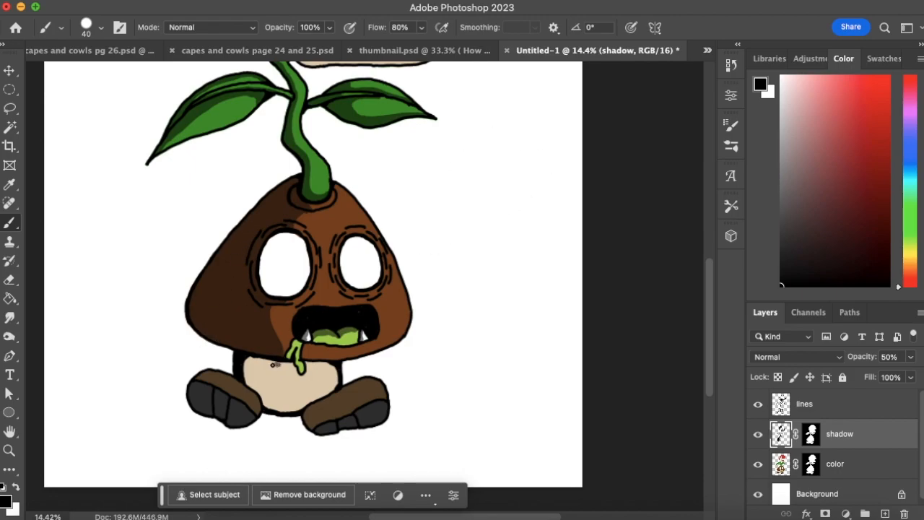
Step: Shade the beige body beneath the mushroom head along its upper edge, below the green drip and down its left side
{"action": "mouse_move", "coordinate": [286, 366]}
{"action": "left_mouse_down"}
{"action": "mouse_move", "coordinate": [275, 394]}
{"action": "mouse_move", "coordinate": [309, 404]}
{"action": "mouse_move", "coordinate": [328, 392]}
{"action": "left_mouse_up"}
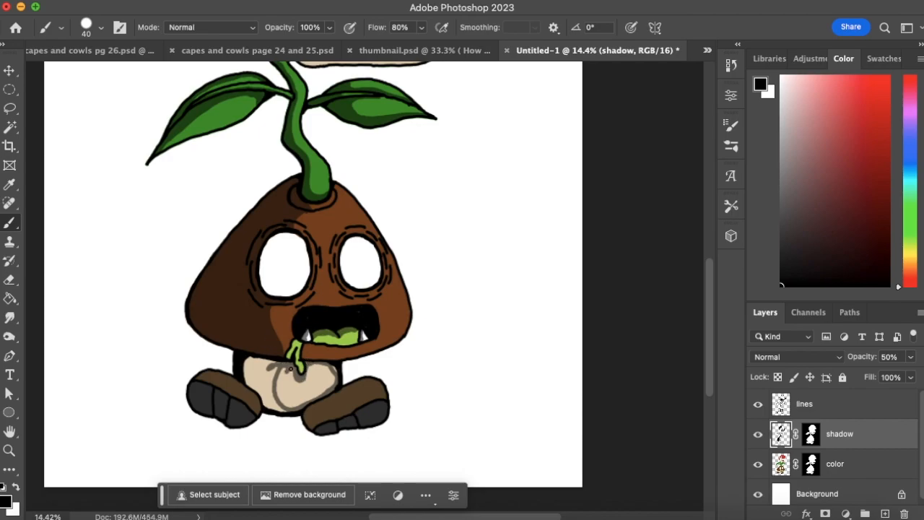
{"action": "mouse_move", "coordinate": [285, 367]}
{"action": "left_mouse_down"}
{"action": "mouse_move", "coordinate": [272, 375]}
{"action": "mouse_move", "coordinate": [261, 363]}
{"action": "mouse_move", "coordinate": [247, 365]}
{"action": "mouse_move", "coordinate": [262, 365]}
{"action": "mouse_move", "coordinate": [244, 383]}
{"action": "mouse_move", "coordinate": [263, 383]}
{"action": "mouse_move", "coordinate": [264, 398]}
{"action": "mouse_move", "coordinate": [270, 370]}
{"action": "mouse_move", "coordinate": [259, 377]}
{"action": "mouse_move", "coordinate": [283, 411]}
{"action": "mouse_move", "coordinate": [270, 404]}
{"action": "left_mouse_up"}
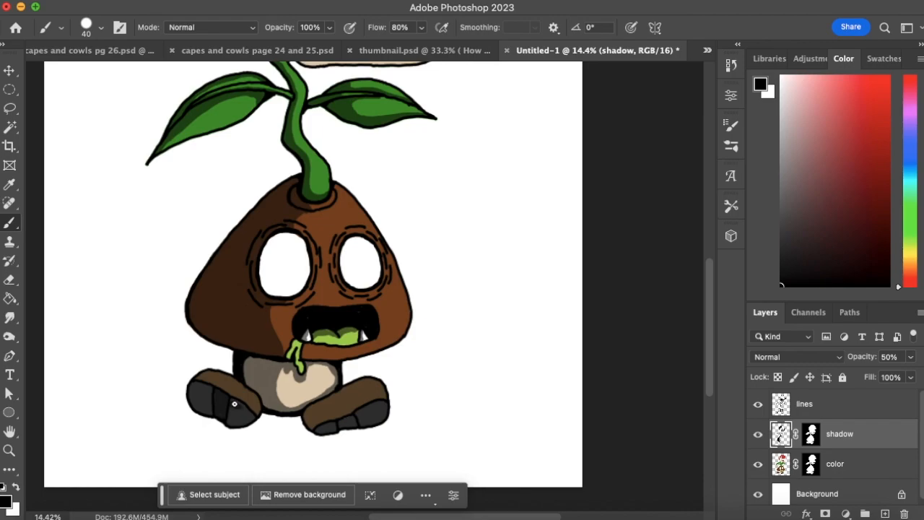
Step: Shade the soles of both shoes and the brown upper of the left shoe in black on the shadow layer
{"action": "mouse_move", "coordinate": [236, 425]}
{"action": "left_mouse_down"}
{"action": "mouse_move", "coordinate": [230, 411]}
{"action": "mouse_move", "coordinate": [198, 406]}
{"action": "mouse_move", "coordinate": [192, 392]}
{"action": "mouse_move", "coordinate": [206, 393]}
{"action": "left_mouse_up"}
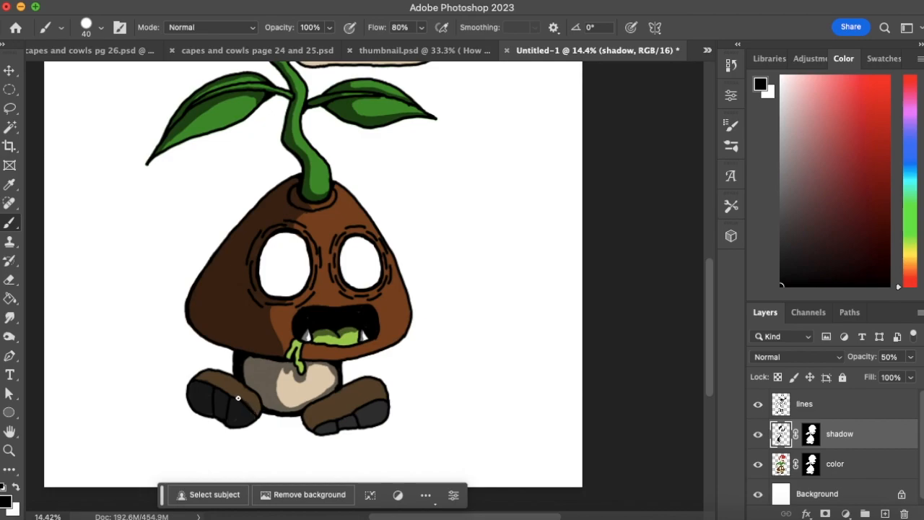
{"action": "mouse_move", "coordinate": [232, 379]}
{"action": "left_mouse_down"}
{"action": "mouse_move", "coordinate": [197, 380]}
{"action": "mouse_move", "coordinate": [222, 384]}
{"action": "left_mouse_up"}
{"action": "mouse_move", "coordinate": [381, 407]}
{"action": "left_mouse_down"}
{"action": "mouse_move", "coordinate": [319, 433]}
{"action": "mouse_move", "coordinate": [376, 411]}
{"action": "left_mouse_up"}
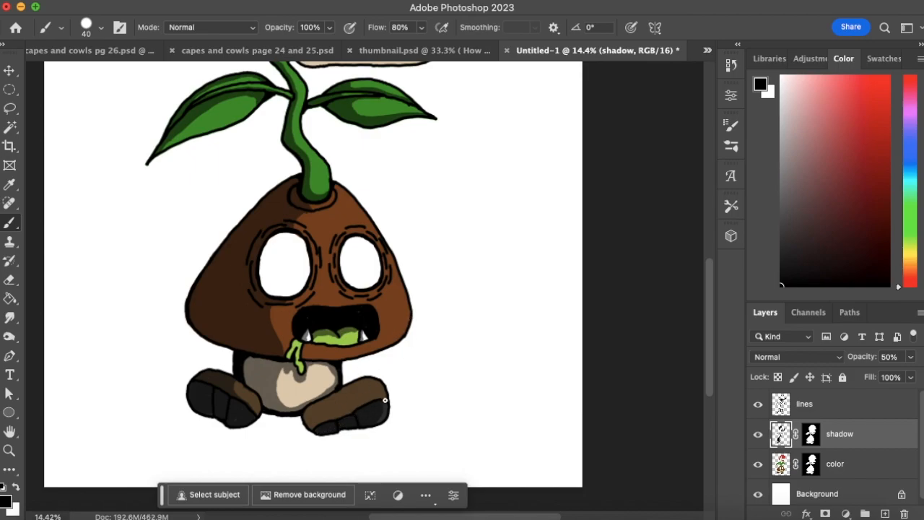
Step: Shade the brown upper of the right shoe in black on the shadow layer
{"action": "mouse_move", "coordinate": [373, 400]}
{"action": "left_mouse_down"}
{"action": "mouse_move", "coordinate": [342, 410]}
{"action": "mouse_move", "coordinate": [338, 394]}
{"action": "mouse_move", "coordinate": [308, 411]}
{"action": "mouse_move", "coordinate": [316, 422]}
{"action": "mouse_move", "coordinate": [322, 408]}
{"action": "mouse_move", "coordinate": [319, 420]}
{"action": "mouse_move", "coordinate": [341, 412]}
{"action": "mouse_move", "coordinate": [327, 418]}
{"action": "left_mouse_up"}
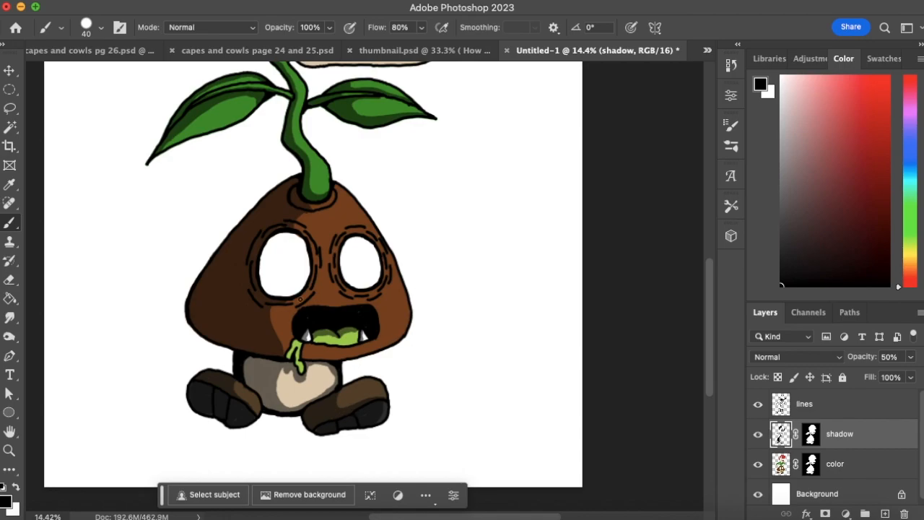
{"action": "left_click", "coordinate": [9, 450]}
{"action": "left_click_drag", "start_coordinate": [347, 338], "coordinate": [335, 337]}
{"action": "left_click_drag", "start_coordinate": [411, 327], "coordinate": [444, 329]}
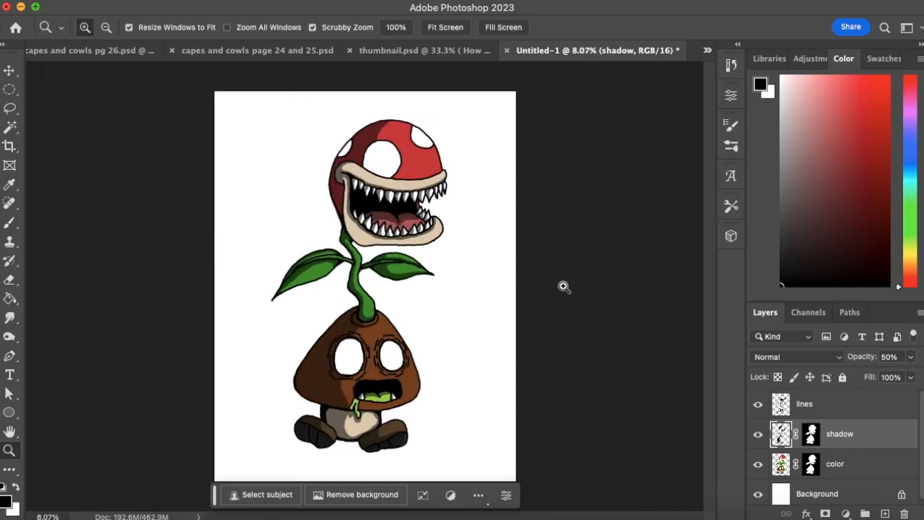
Step: Switch the shadow layer's visibility off and on repeatedly to compare the artwork with and without shading
{"action": "left_click", "coordinate": [759, 437]}
{"action": "left_click", "coordinate": [758, 436]}
{"action": "left_click", "coordinate": [758, 436]}
{"action": "left_click", "coordinate": [758, 436]}
{"action": "left_click", "coordinate": [758, 436]}
{"action": "left_click", "coordinate": [758, 436]}
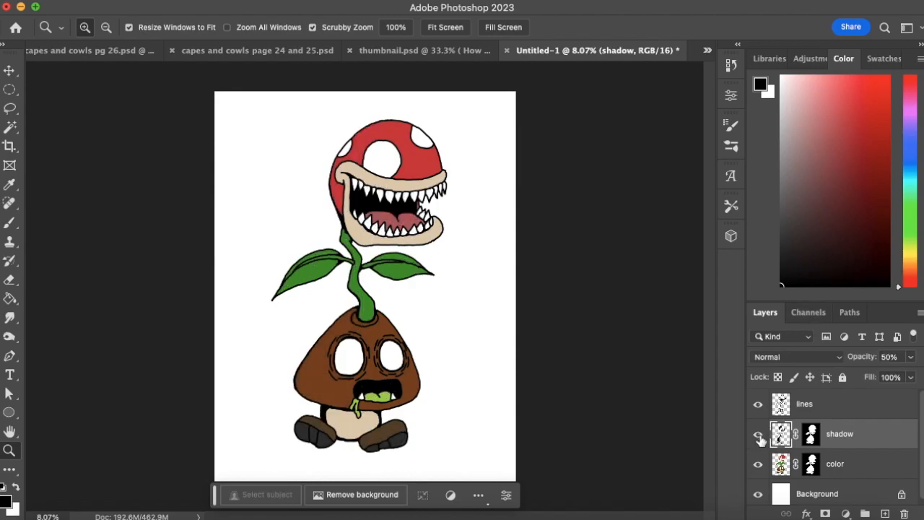
Step: Add a new layer directly above the Background and choose the Gradient tool with the radial style
{"action": "left_click", "coordinate": [815, 494]}
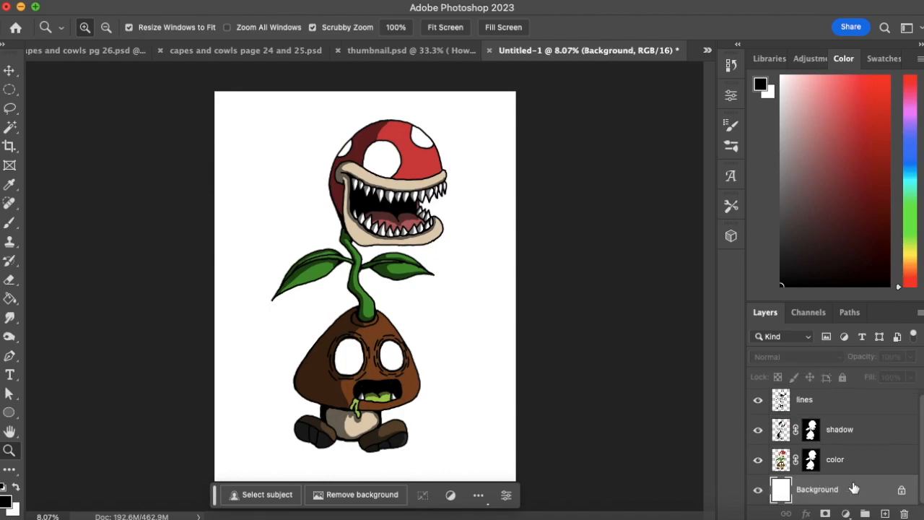
{"action": "left_click", "coordinate": [884, 514]}
{"action": "left_click_drag", "start_coordinate": [10, 298], "coordinate": [66, 301]}
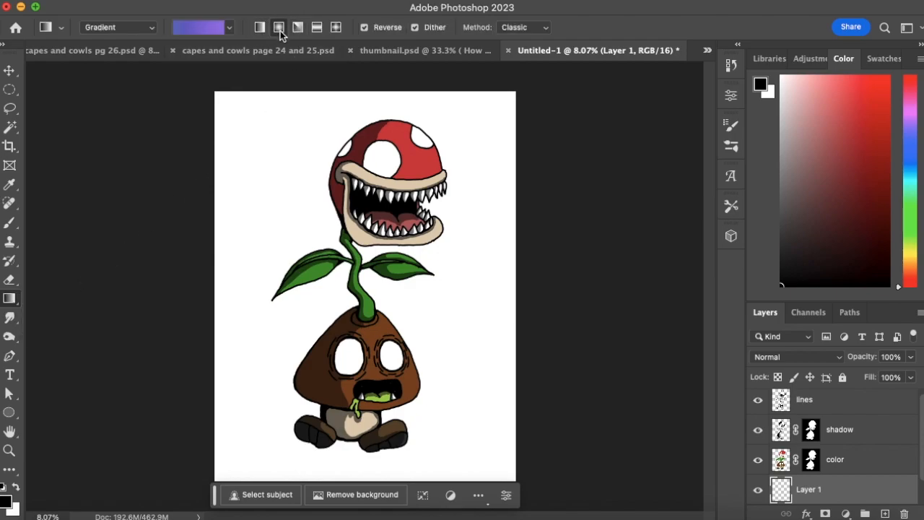
Step: Choose the green-to-yellow gradient preset from the Greens group
{"action": "left_click", "coordinate": [229, 30]}
{"action": "left_click_drag", "start_coordinate": [259, 57], "coordinate": [248, 116]}
{"action": "scroll", "coordinate": [252, 119], "scroll_direction": "down", "scroll_amount": 3}
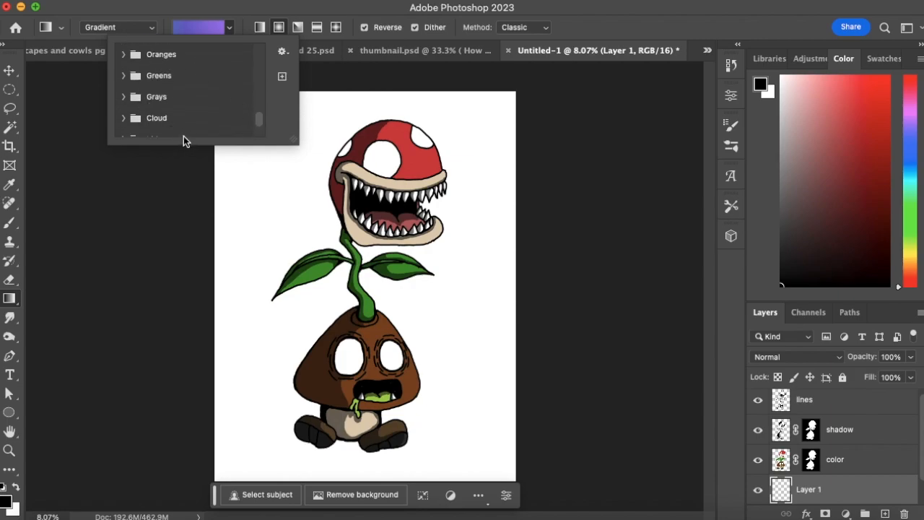
{"action": "left_click", "coordinate": [125, 96]}
{"action": "left_click", "coordinate": [124, 76]}
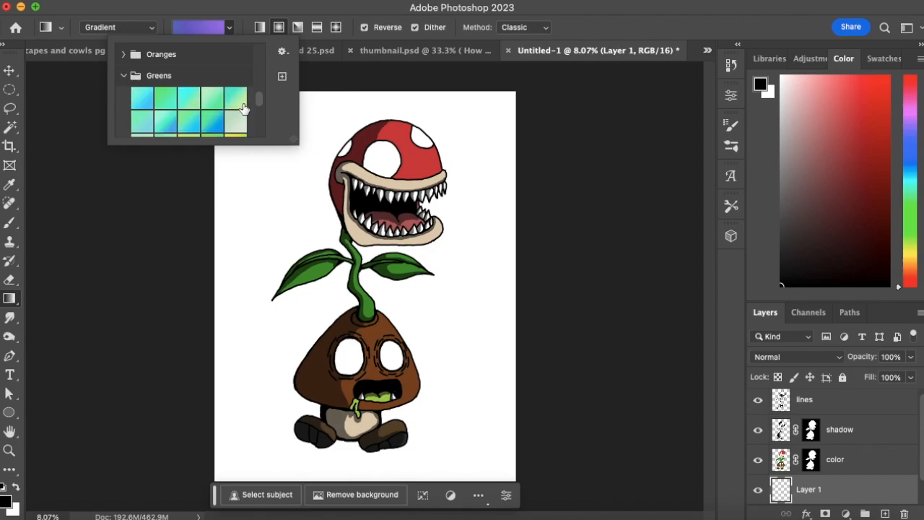
{"action": "scroll", "coordinate": [256, 108], "scroll_direction": "down", "scroll_amount": 5}
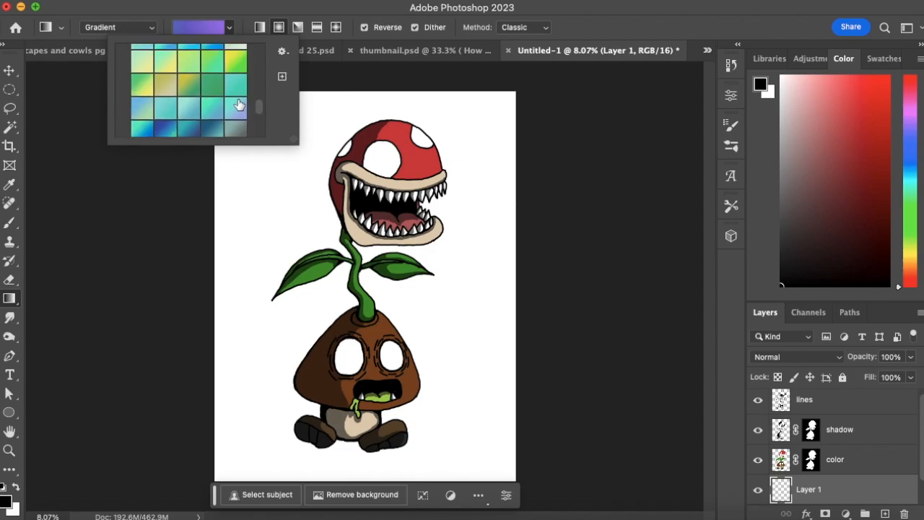
{"action": "left_click", "coordinate": [190, 85]}
{"action": "key", "text": "Return"}
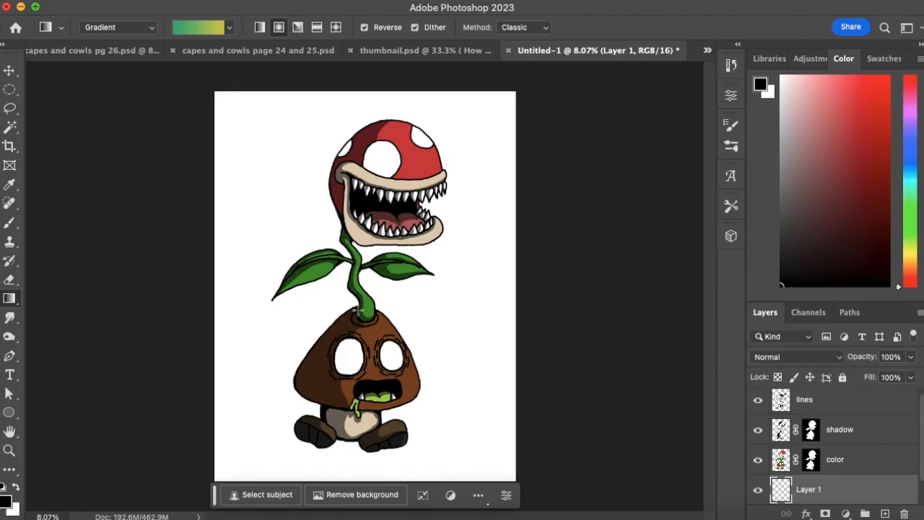
Step: Draw a radial gradient from the mushroom's top to beyond the canvas edge and give it the black-to-white preset, reversed so the centre is white
{"action": "left_click_drag", "start_coordinate": [358, 319], "coordinate": [600, 187]}
{"action": "left_click", "coordinate": [365, 28]}
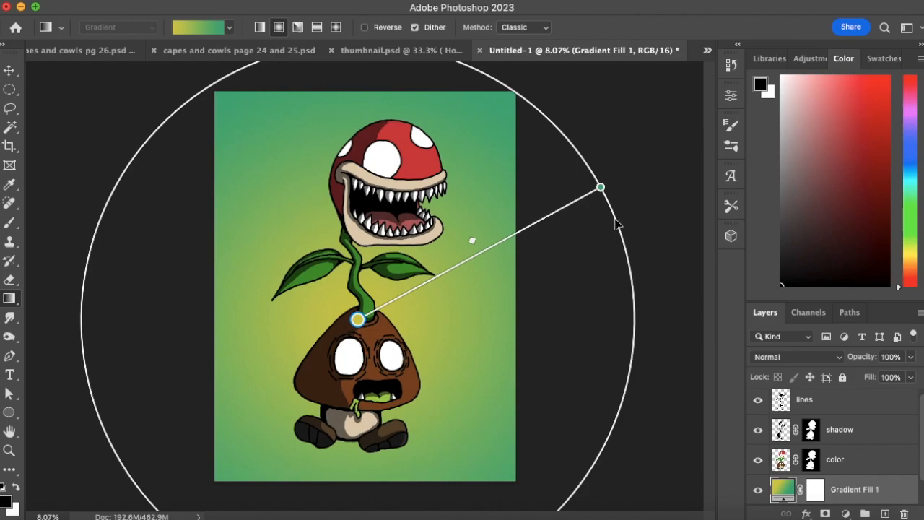
{"action": "left_click", "coordinate": [229, 29]}
{"action": "left_click_drag", "start_coordinate": [260, 109], "coordinate": [263, 47]}
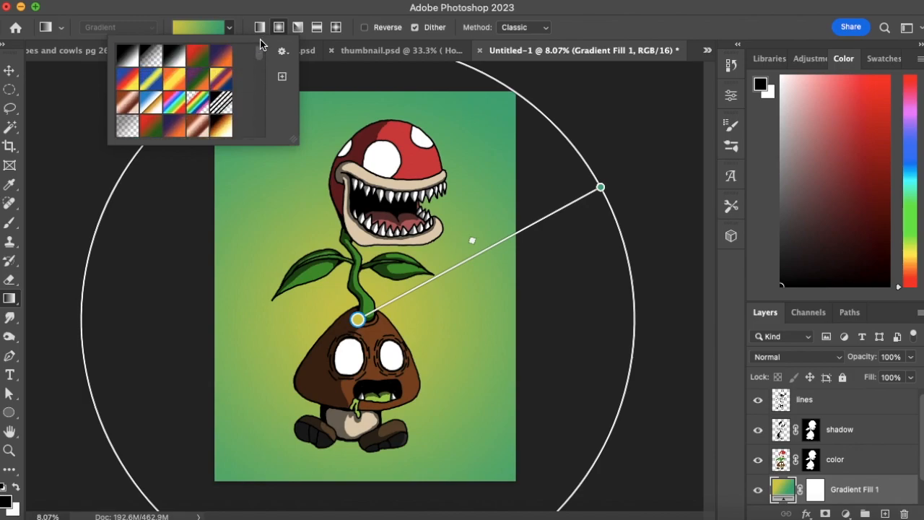
{"action": "left_click", "coordinate": [128, 57]}
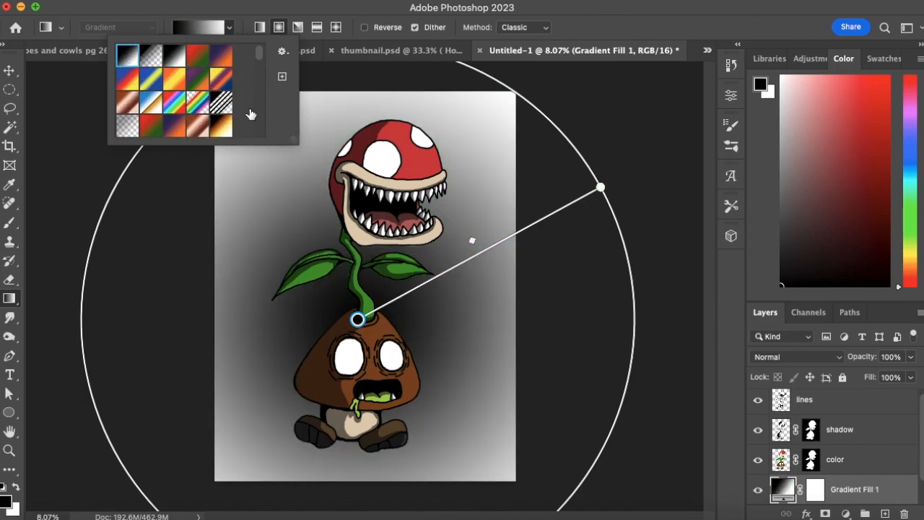
{"action": "left_click", "coordinate": [364, 27]}
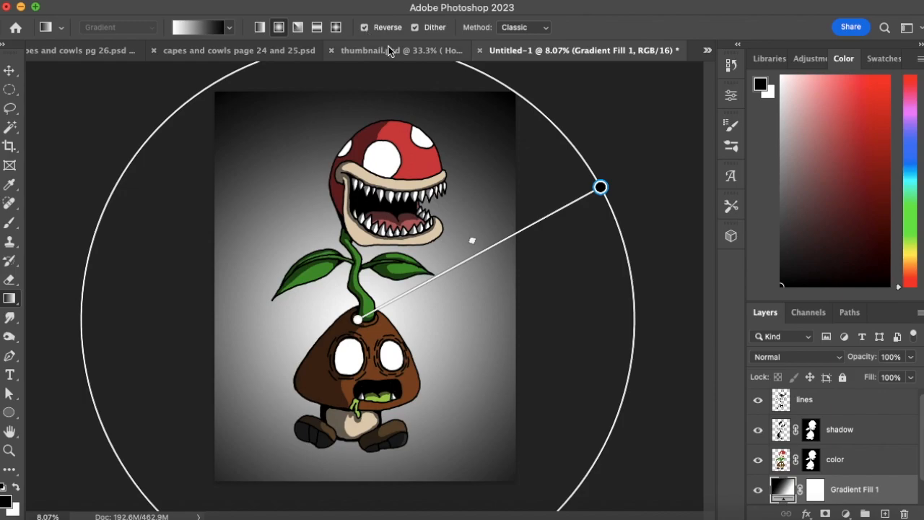
Step: Shrink the radial background gradient to about the canvas width and move its centre up onto the plant's stem
{"action": "left_click_drag", "start_coordinate": [600, 187], "coordinate": [522, 254]}
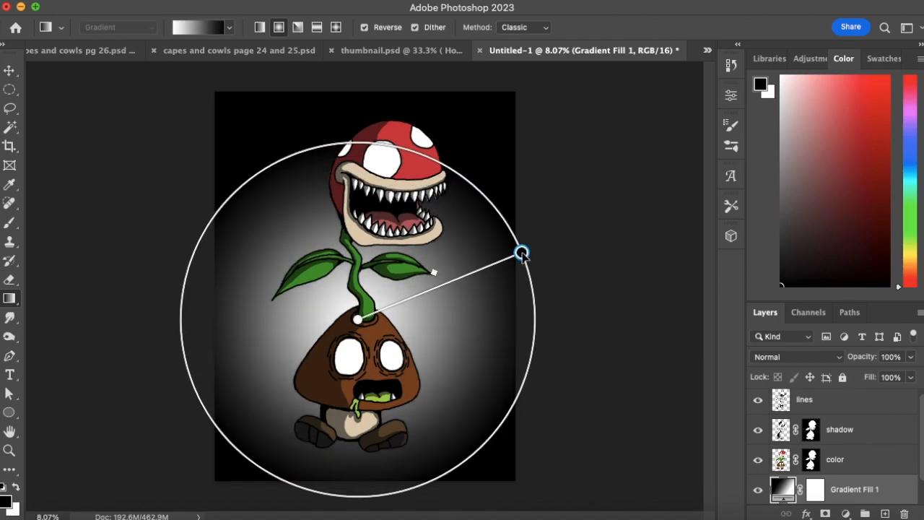
{"action": "left_click_drag", "start_coordinate": [359, 320], "coordinate": [366, 291]}
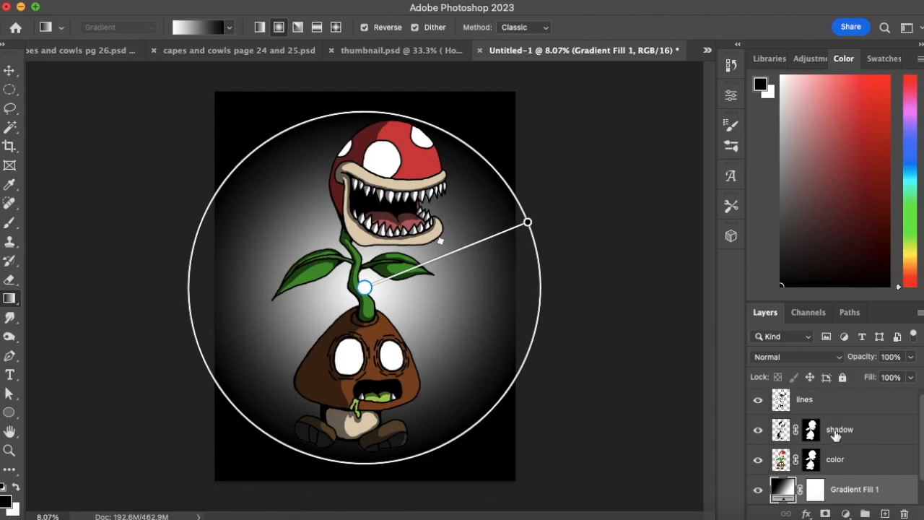
{"action": "left_click_drag", "start_coordinate": [528, 226], "coordinate": [503, 238]}
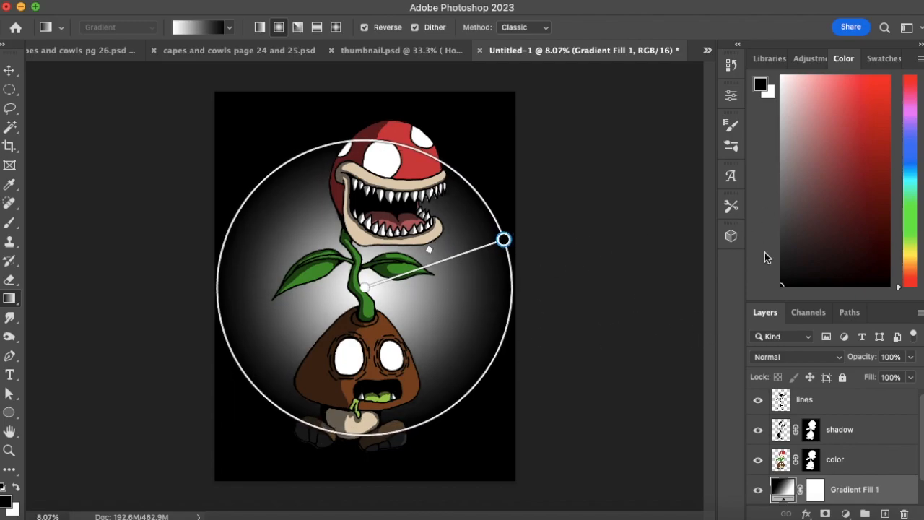
Step: Add a new layer above the lines layer and name it glow
{"action": "left_click", "coordinate": [843, 438]}
{"action": "left_click", "coordinate": [842, 407]}
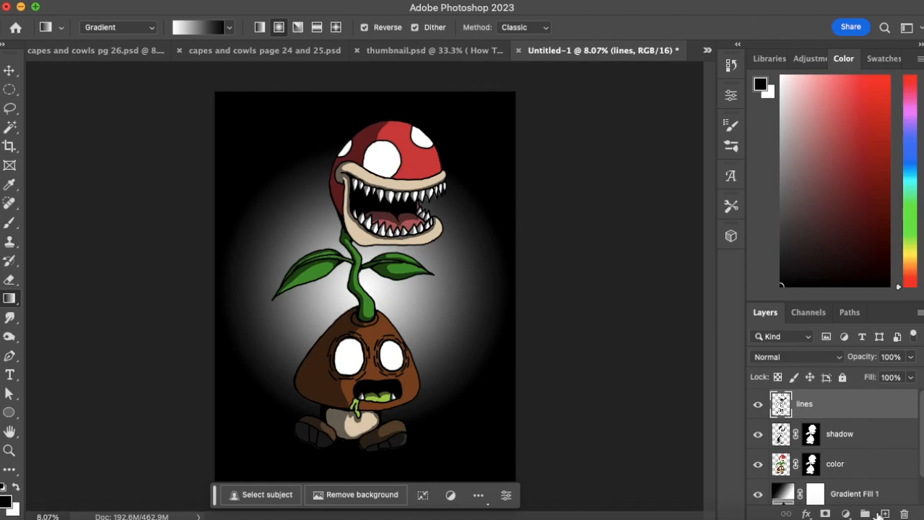
{"action": "left_click", "coordinate": [885, 513]}
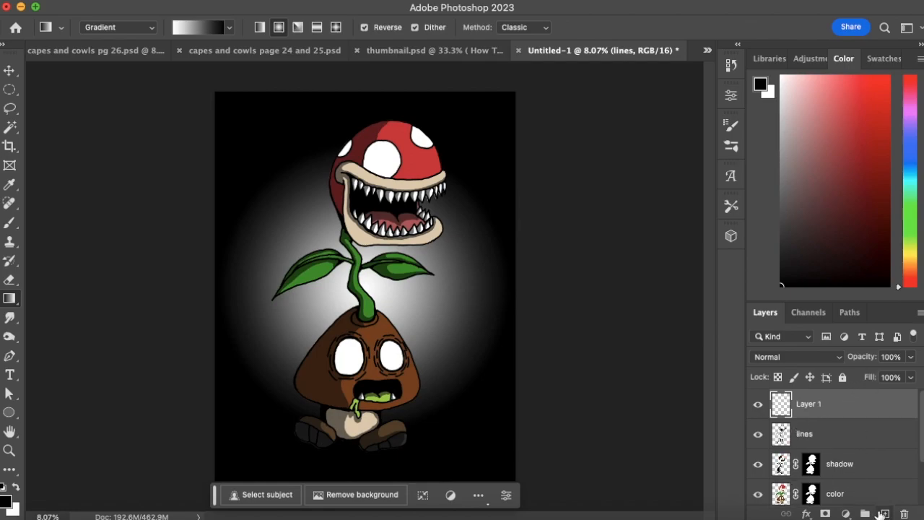
{"action": "double_click", "coordinate": [809, 405]}
{"action": "type", "text": "glow"}
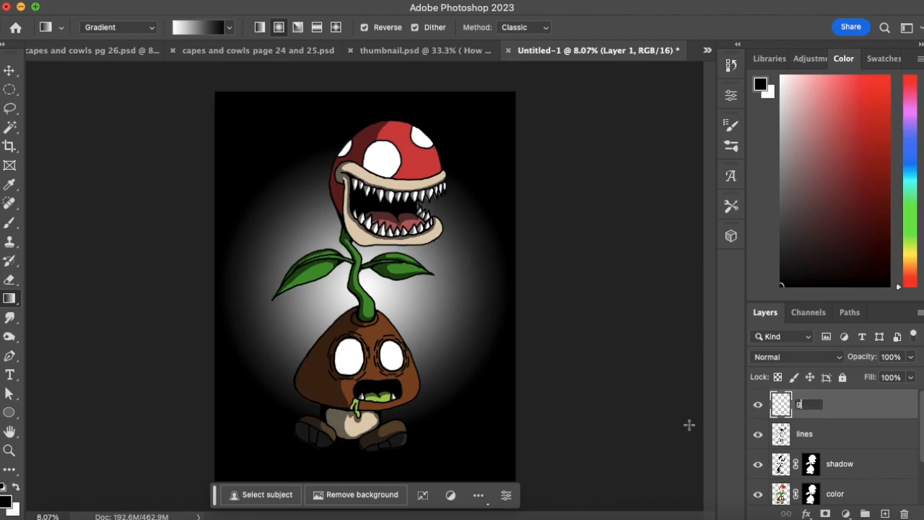
{"action": "key", "text": "Return"}
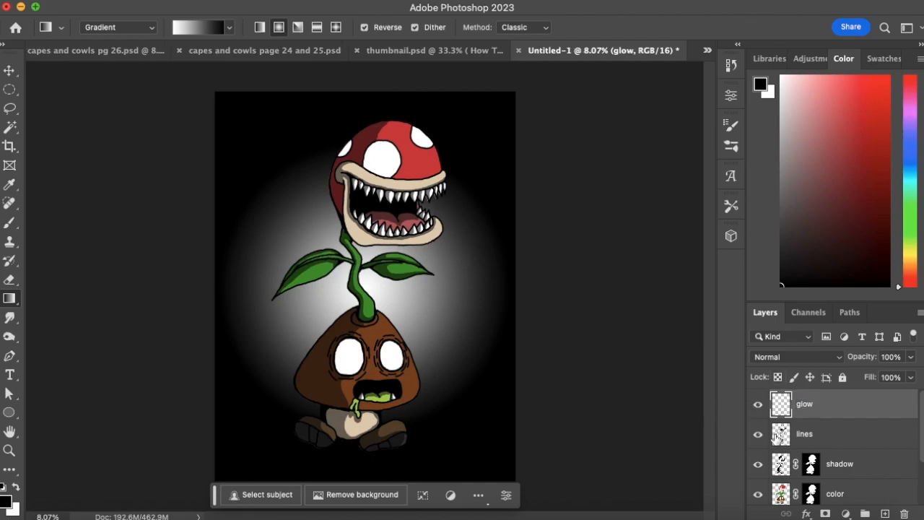
Step: Add a white Inner Glow to the glow layer with Lighten blending, 29% opacity, 100% choke and 34 px size
{"action": "left_click", "coordinate": [806, 513]}
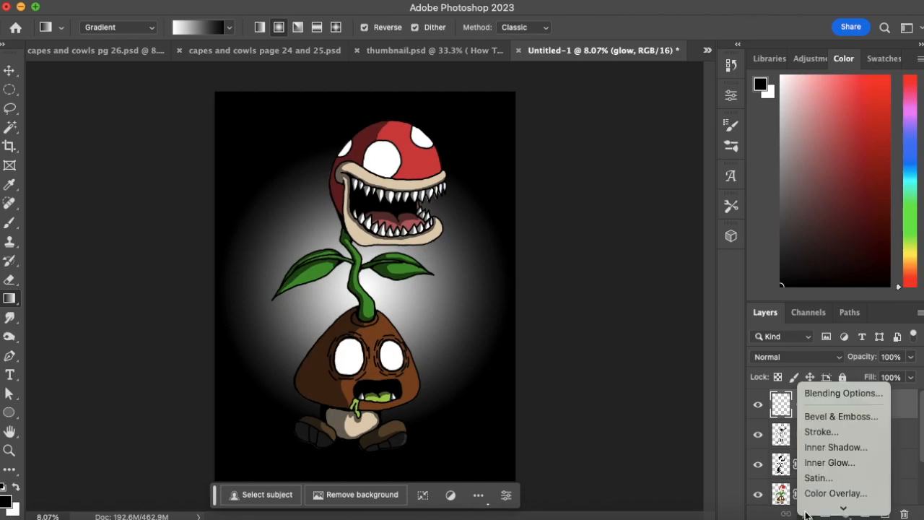
{"action": "left_click", "coordinate": [836, 464]}
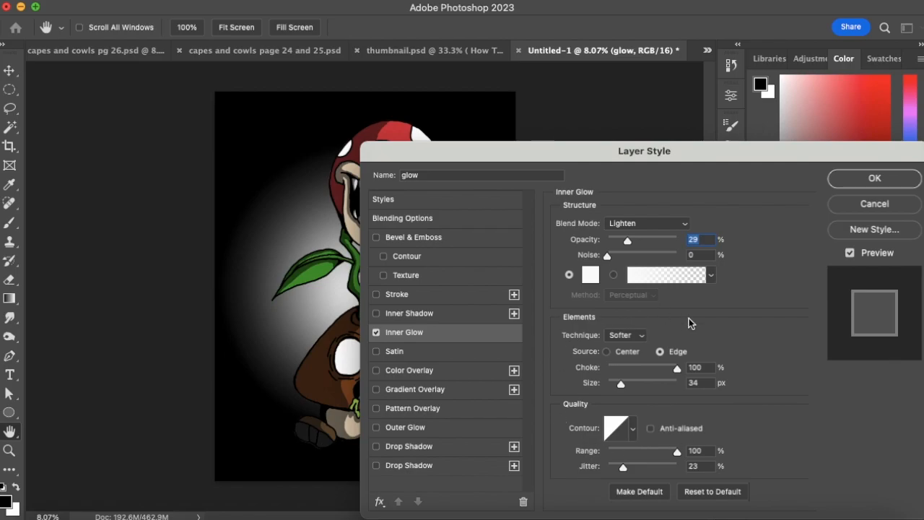
{"action": "left_click", "coordinate": [864, 184]}
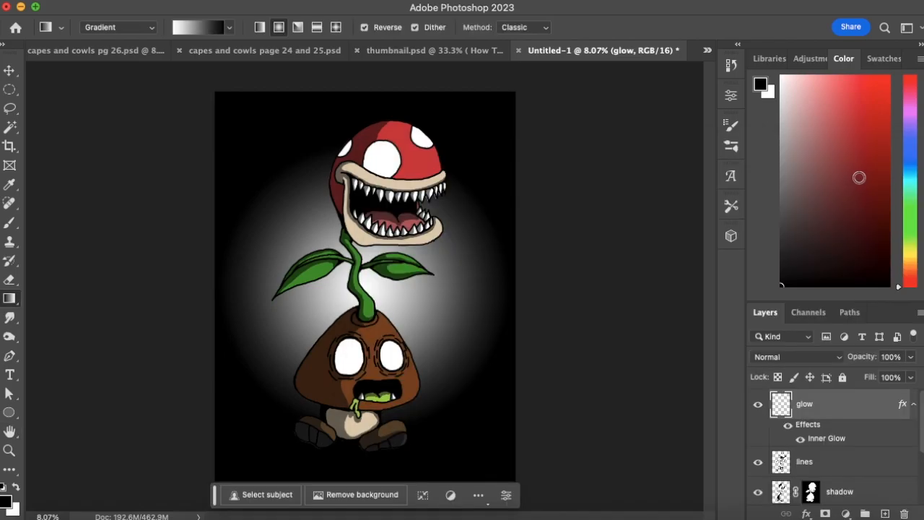
Step: Add an Outer Glow to the glow layer in light green aedd5d with Screen blending, 100% opacity, 18% spread and 24 px size
{"action": "left_click", "coordinate": [806, 513]}
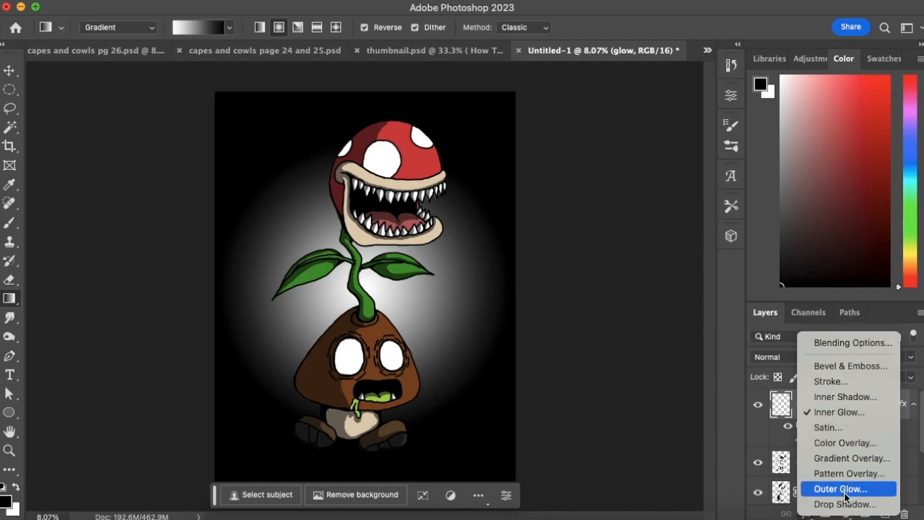
{"action": "left_click", "coordinate": [845, 494]}
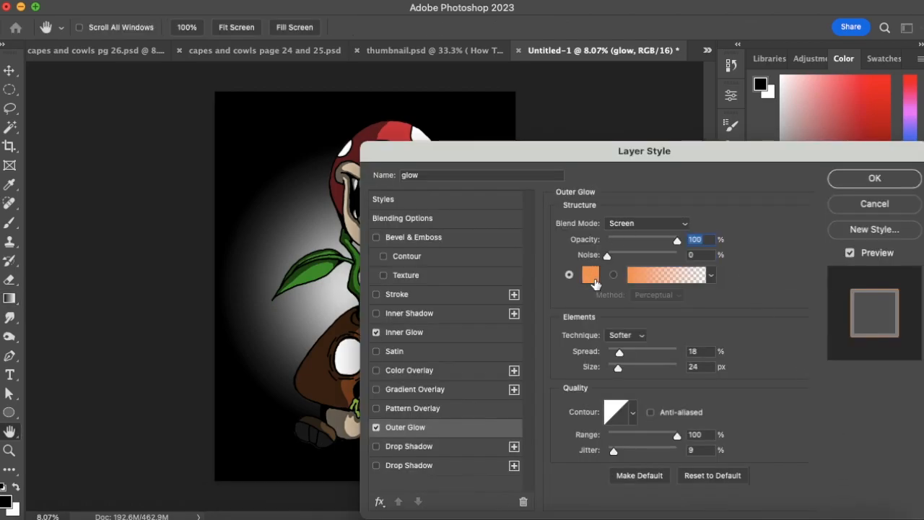
{"action": "left_click", "coordinate": [593, 271]}
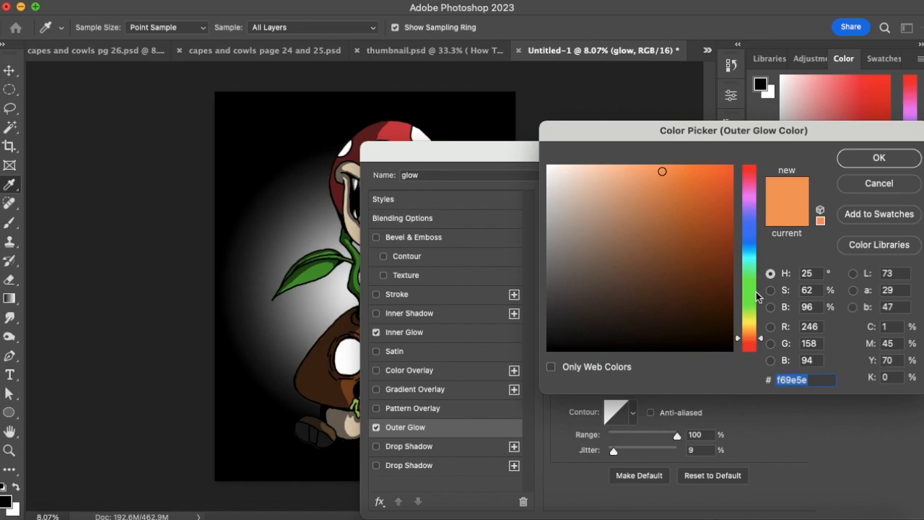
{"action": "left_click", "coordinate": [753, 309]}
{"action": "left_click_drag", "start_coordinate": [754, 310], "coordinate": [755, 311]}
{"action": "left_click_drag", "start_coordinate": [664, 180], "coordinate": [657, 189]}
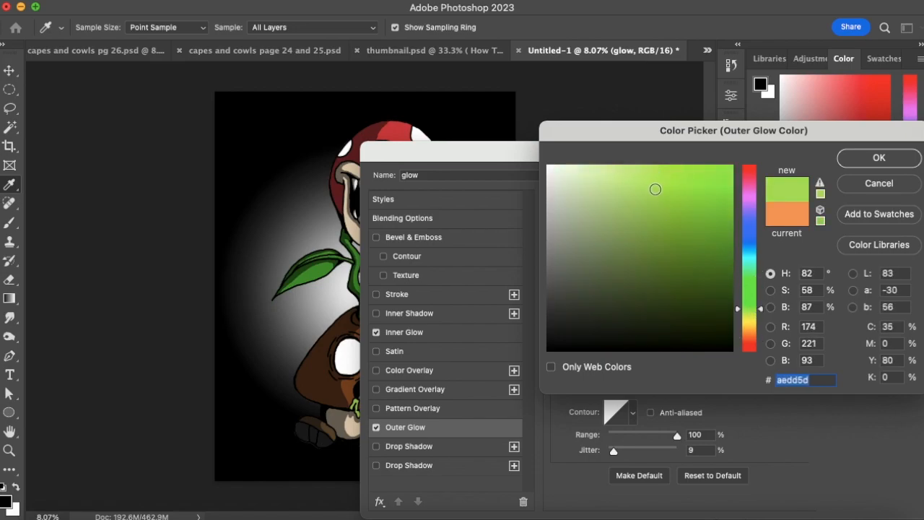
{"action": "left_click", "coordinate": [856, 165]}
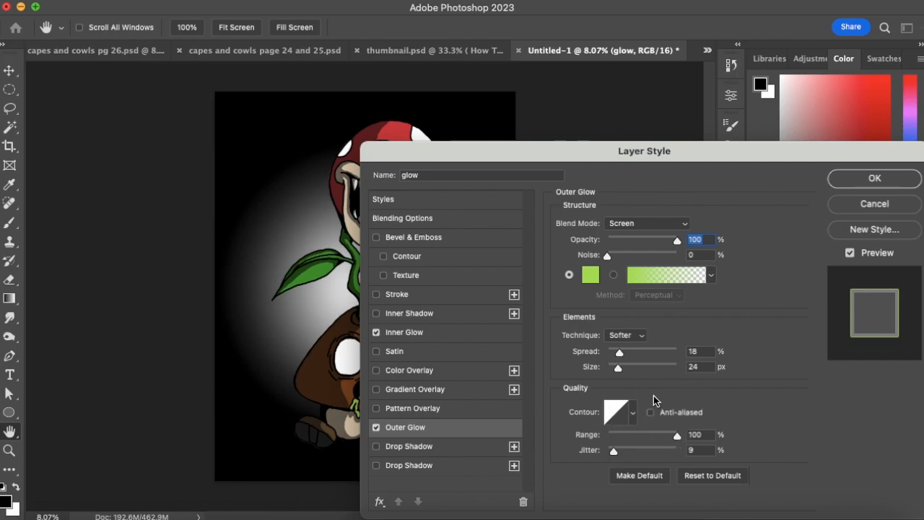
{"action": "left_click", "coordinate": [852, 185]}
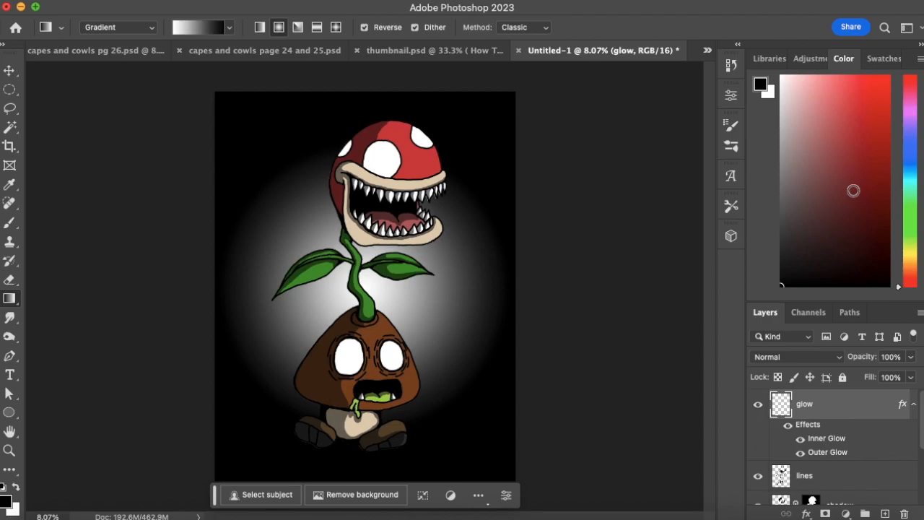
Step: Paint both eyes of the brown mushroom pale yellow-green on the glow layer with the size 40 brush
{"action": "left_click", "coordinate": [909, 241]}
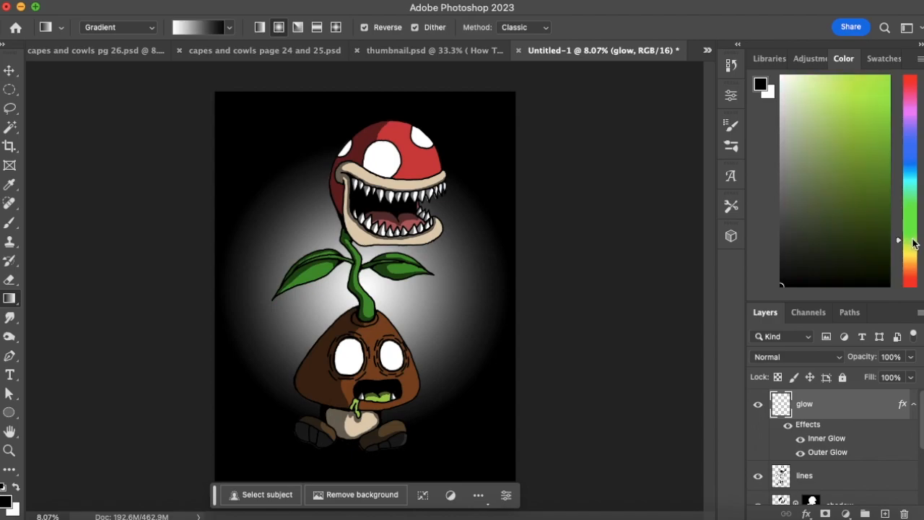
{"action": "left_click", "coordinate": [802, 84]}
{"action": "left_click", "coordinate": [10, 450]}
{"action": "left_click_drag", "start_coordinate": [369, 363], "coordinate": [454, 324]}
{"action": "left_click", "coordinate": [11, 221]}
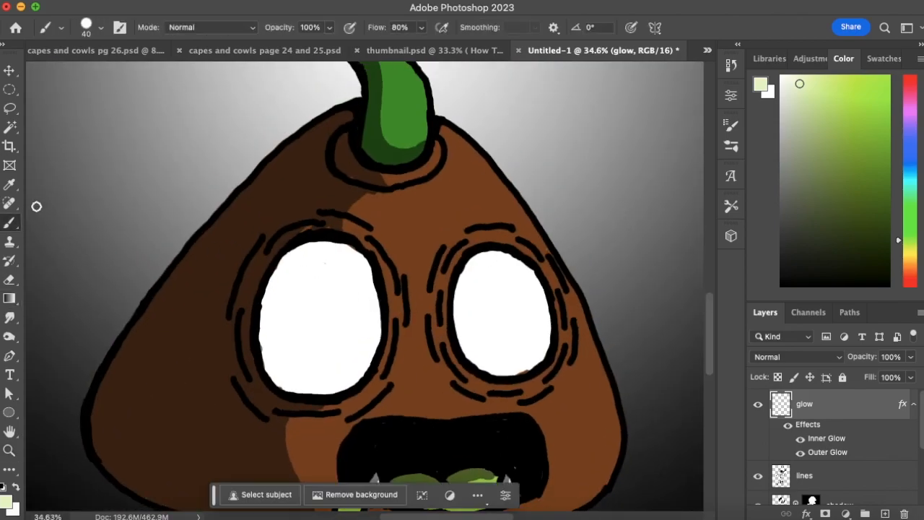
{"action": "mouse_move", "coordinate": [303, 252]}
{"action": "left_mouse_down"}
{"action": "mouse_move", "coordinate": [274, 281]}
{"action": "mouse_move", "coordinate": [264, 345]}
{"action": "mouse_move", "coordinate": [271, 251]}
{"action": "left_mouse_up"}
{"action": "mouse_move", "coordinate": [265, 344]}
{"action": "left_mouse_down"}
{"action": "mouse_move", "coordinate": [280, 383]}
{"action": "mouse_move", "coordinate": [307, 391]}
{"action": "mouse_move", "coordinate": [339, 387]}
{"action": "mouse_move", "coordinate": [363, 362]}
{"action": "mouse_move", "coordinate": [355, 376]}
{"action": "mouse_move", "coordinate": [364, 369]}
{"action": "mouse_move", "coordinate": [374, 341]}
{"action": "mouse_move", "coordinate": [373, 292]}
{"action": "mouse_move", "coordinate": [359, 261]}
{"action": "mouse_move", "coordinate": [370, 281]}
{"action": "mouse_move", "coordinate": [341, 250]}
{"action": "mouse_move", "coordinate": [310, 248]}
{"action": "mouse_move", "coordinate": [278, 283]}
{"action": "mouse_move", "coordinate": [279, 340]}
{"action": "mouse_move", "coordinate": [275, 307]}
{"action": "mouse_move", "coordinate": [293, 368]}
{"action": "mouse_move", "coordinate": [281, 340]}
{"action": "mouse_move", "coordinate": [298, 340]}
{"action": "mouse_move", "coordinate": [306, 381]}
{"action": "mouse_move", "coordinate": [319, 365]}
{"action": "mouse_move", "coordinate": [317, 381]}
{"action": "mouse_move", "coordinate": [289, 333]}
{"action": "mouse_move", "coordinate": [289, 274]}
{"action": "mouse_move", "coordinate": [305, 266]}
{"action": "mouse_move", "coordinate": [331, 278]}
{"action": "mouse_move", "coordinate": [349, 268]}
{"action": "mouse_move", "coordinate": [339, 255]}
{"action": "mouse_move", "coordinate": [365, 349]}
{"action": "mouse_move", "coordinate": [322, 383]}
{"action": "mouse_move", "coordinate": [356, 335]}
{"action": "mouse_move", "coordinate": [365, 345]}
{"action": "mouse_move", "coordinate": [370, 325]}
{"action": "mouse_move", "coordinate": [340, 295]}
{"action": "mouse_move", "coordinate": [356, 317]}
{"action": "mouse_move", "coordinate": [322, 342]}
{"action": "mouse_move", "coordinate": [304, 262]}
{"action": "mouse_move", "coordinate": [345, 268]}
{"action": "mouse_move", "coordinate": [318, 277]}
{"action": "mouse_move", "coordinate": [336, 373]}
{"action": "left_mouse_up"}
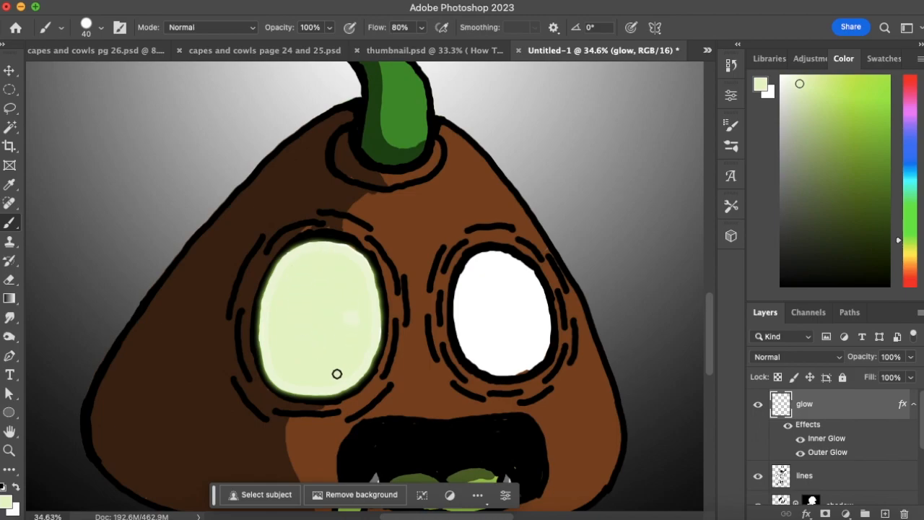
{"action": "mouse_move", "coordinate": [486, 255]}
{"action": "left_mouse_down"}
{"action": "mouse_move", "coordinate": [460, 307]}
{"action": "mouse_move", "coordinate": [471, 353]}
{"action": "mouse_move", "coordinate": [515, 370]}
{"action": "mouse_move", "coordinate": [536, 360]}
{"action": "mouse_move", "coordinate": [519, 369]}
{"action": "mouse_move", "coordinate": [537, 358]}
{"action": "mouse_move", "coordinate": [546, 332]}
{"action": "mouse_move", "coordinate": [544, 347]}
{"action": "mouse_move", "coordinate": [538, 285]}
{"action": "mouse_move", "coordinate": [494, 258]}
{"action": "mouse_move", "coordinate": [480, 271]}
{"action": "mouse_move", "coordinate": [489, 327]}
{"action": "mouse_move", "coordinate": [472, 302]}
{"action": "mouse_move", "coordinate": [480, 282]}
{"action": "mouse_move", "coordinate": [496, 310]}
{"action": "mouse_move", "coordinate": [498, 353]}
{"action": "mouse_move", "coordinate": [485, 349]}
{"action": "mouse_move", "coordinate": [492, 306]}
{"action": "mouse_move", "coordinate": [523, 310]}
{"action": "mouse_move", "coordinate": [521, 276]}
{"action": "mouse_move", "coordinate": [520, 315]}
{"action": "mouse_move", "coordinate": [534, 350]}
{"action": "mouse_move", "coordinate": [499, 355]}
{"action": "mouse_move", "coordinate": [486, 319]}
{"action": "mouse_move", "coordinate": [490, 299]}
{"action": "mouse_move", "coordinate": [510, 294]}
{"action": "mouse_move", "coordinate": [528, 337]}
{"action": "left_mouse_up"}
Step: Fill the Background layer with black using the Paint Bucket, and check it by toggling the visibility of the Gradient Fill 1 layer
{"action": "left_click", "coordinate": [9, 450]}
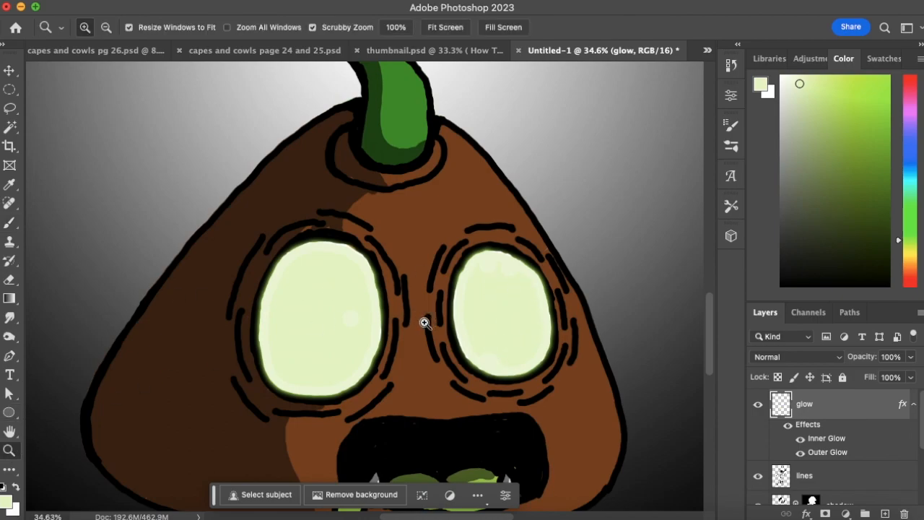
{"action": "left_click_drag", "start_coordinate": [425, 322], "coordinate": [333, 367]}
{"action": "left_click_drag", "start_coordinate": [439, 368], "coordinate": [449, 353]}
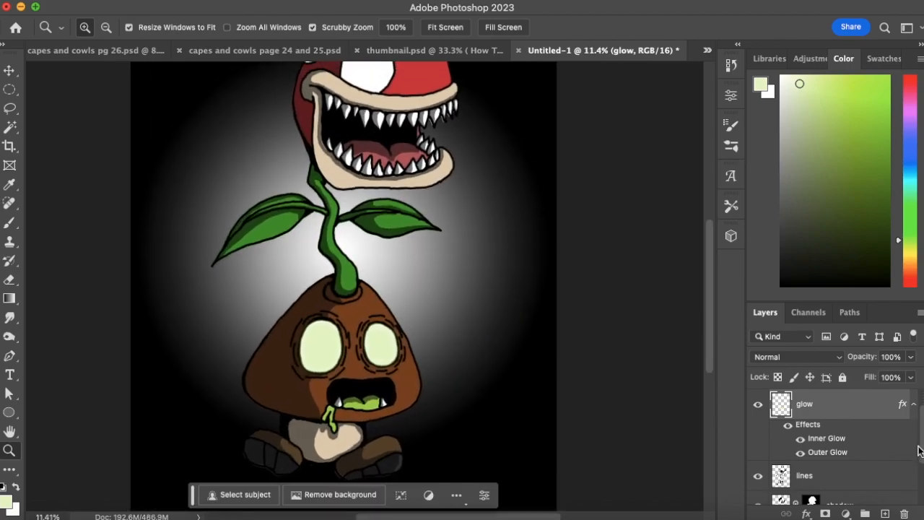
{"action": "scroll", "coordinate": [831, 448], "scroll_direction": "down", "scroll_amount": 3}
{"action": "left_click", "coordinate": [808, 485]}
{"action": "left_click", "coordinate": [782, 285]}
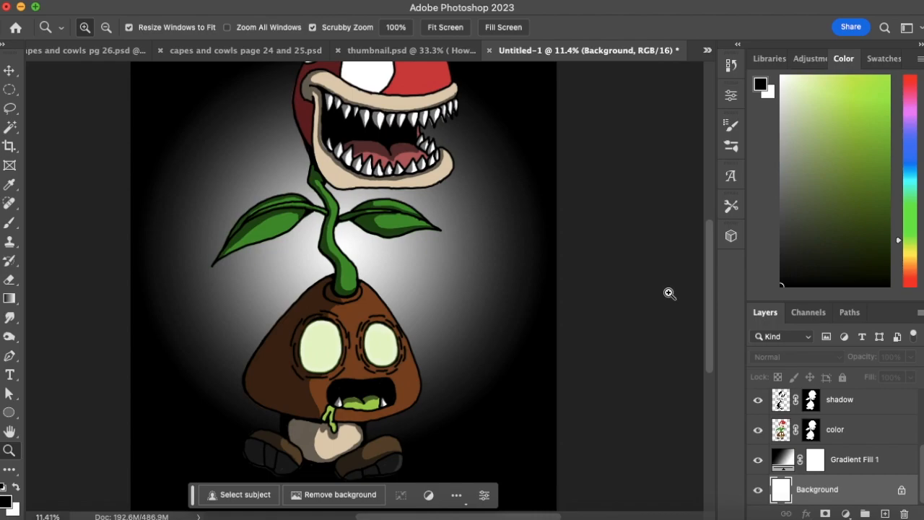
{"action": "left_click", "coordinate": [11, 299]}
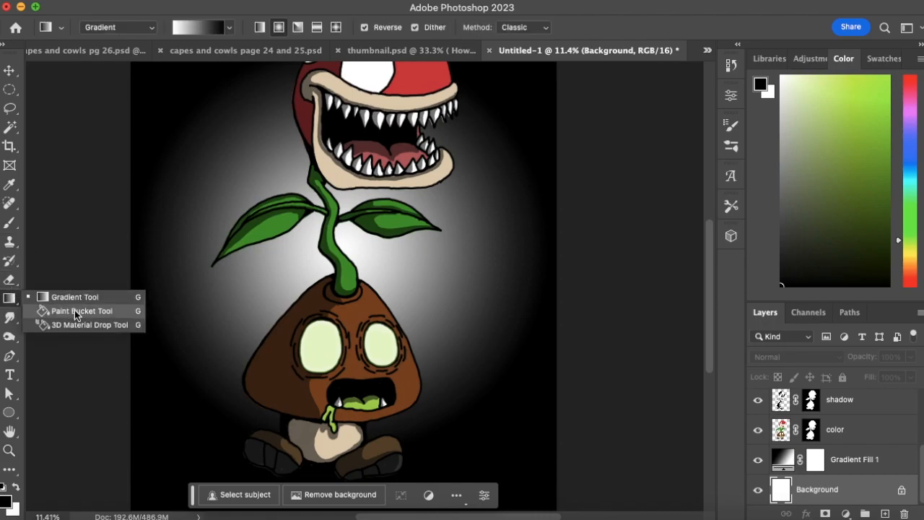
{"action": "left_click", "coordinate": [75, 312]}
{"action": "left_click", "coordinate": [192, 288]}
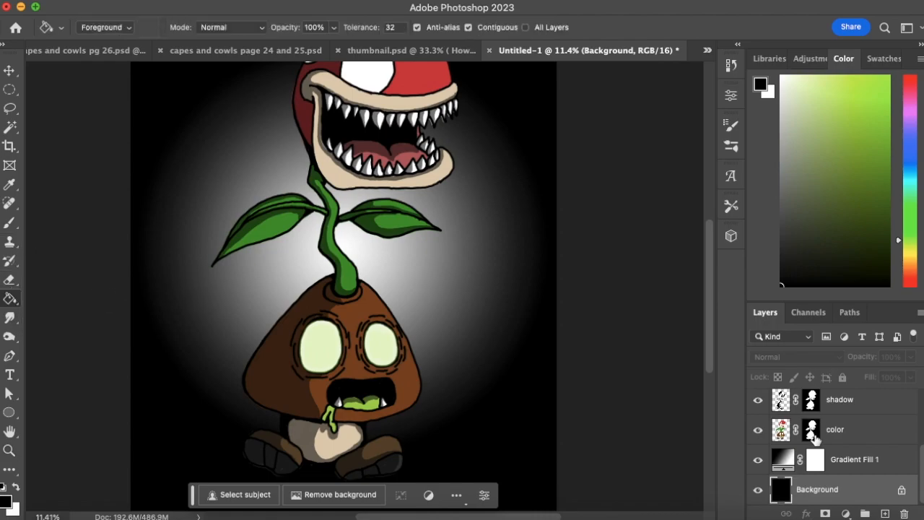
{"action": "left_click", "coordinate": [758, 460]}
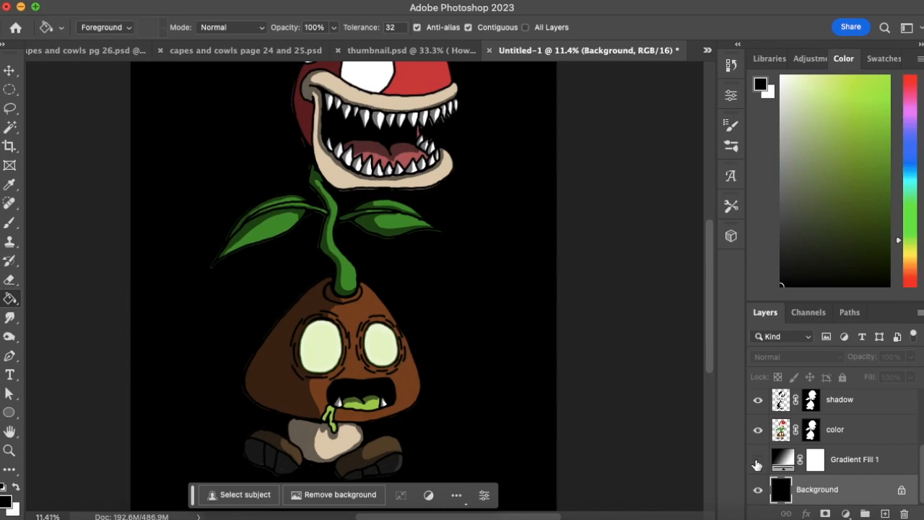
{"action": "left_click", "coordinate": [758, 460]}
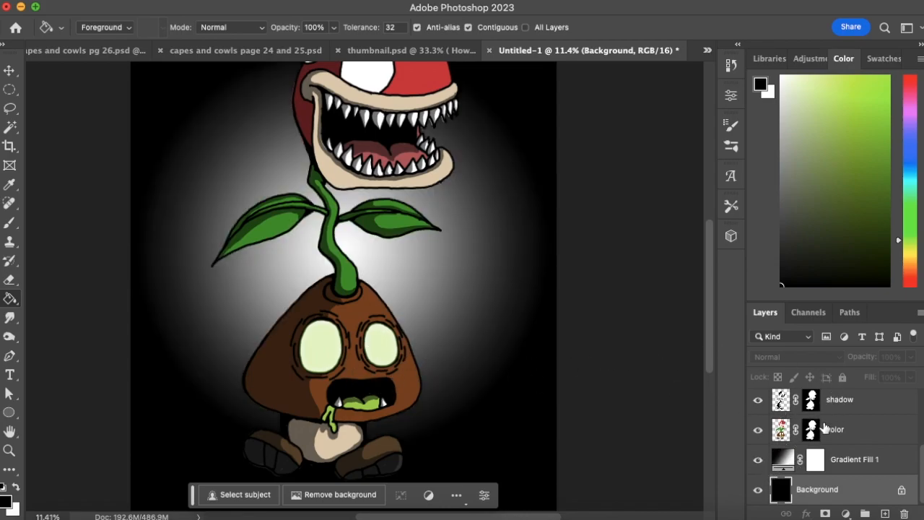
Step: Enlarge the Outer Glow on the glow layer to 35% spread and 188 px size
{"action": "left_click_drag", "start_coordinate": [920, 460], "coordinate": [921, 409]}
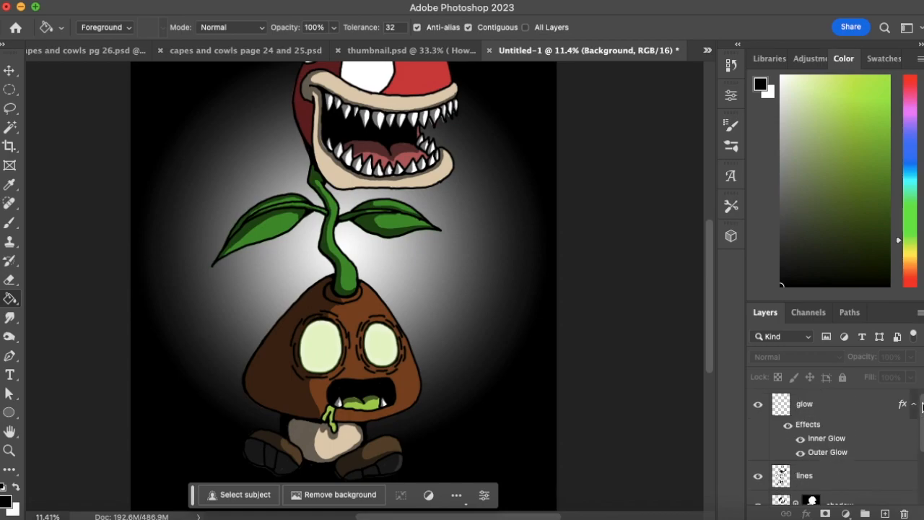
{"action": "double_click", "coordinate": [827, 453]}
{"action": "left_click_drag", "start_coordinate": [737, 161], "coordinate": [795, 162]}
{"action": "mouse_move", "coordinate": [711, 358]}
{"action": "left_mouse_down"}
{"action": "mouse_move", "coordinate": [753, 358]}
{"action": "mouse_move", "coordinate": [722, 354]}
{"action": "mouse_move", "coordinate": [714, 367]}
{"action": "mouse_move", "coordinate": [755, 371]}
{"action": "mouse_move", "coordinate": [723, 358]}
{"action": "left_mouse_up"}
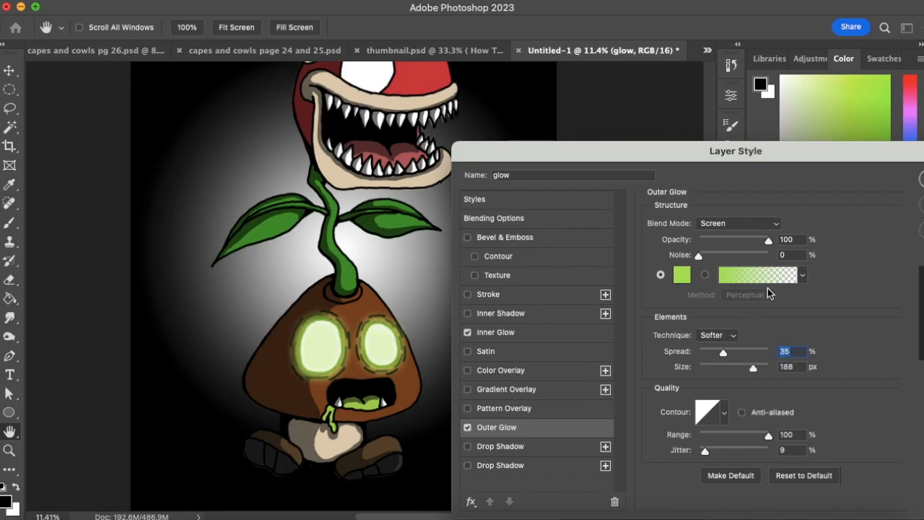
{"action": "left_click", "coordinate": [909, 185]}
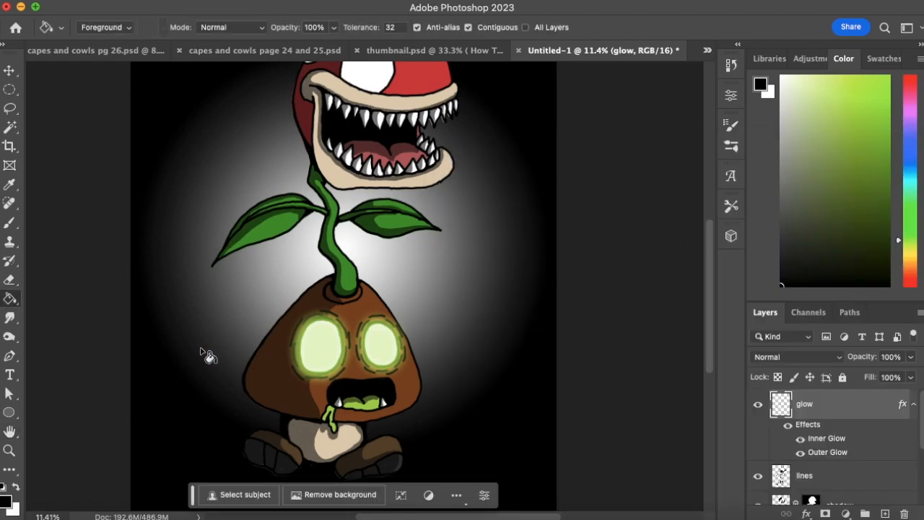
{"action": "left_click", "coordinate": [10, 449]}
{"action": "left_click_drag", "start_coordinate": [422, 314], "coordinate": [348, 331]}
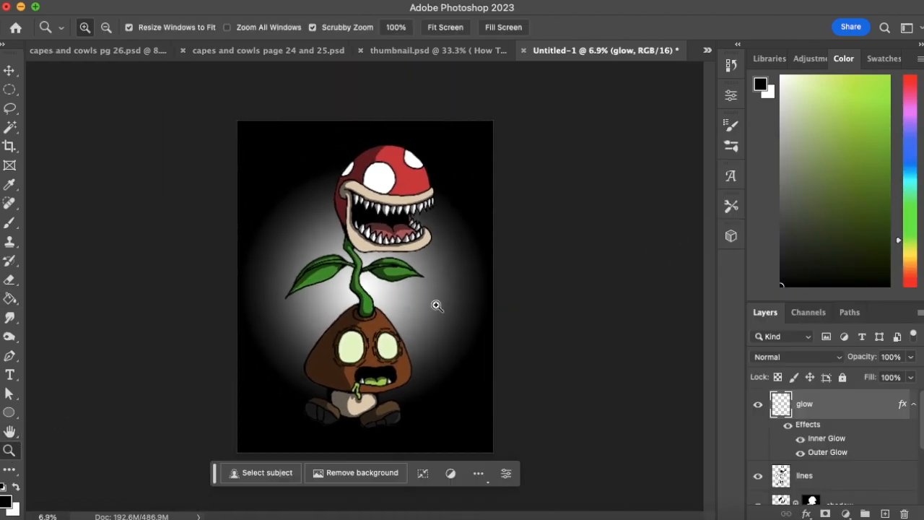
{"action": "left_click_drag", "start_coordinate": [522, 288], "coordinate": [532, 286]}
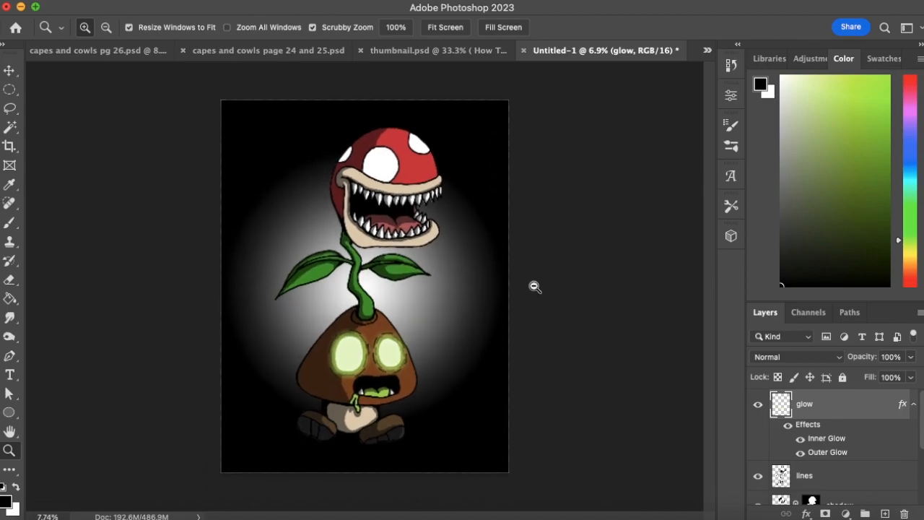